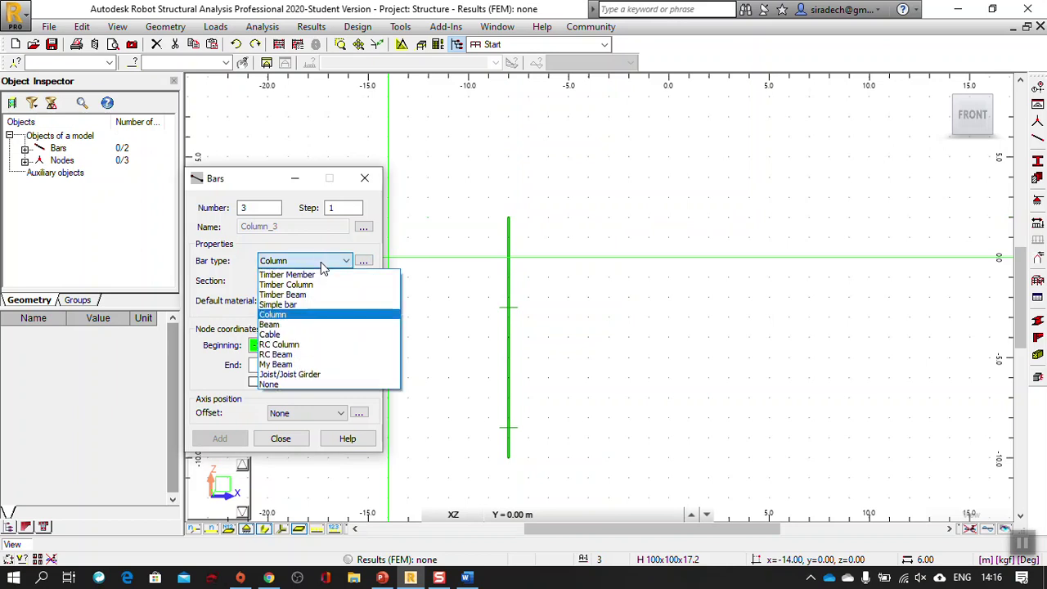
Add a My Beam bar with section H 100x100x17.2 from the column top at (-8.00, 2.00) to (2.00, 2.00).
{"action": "left_click", "coordinate": [298, 364]}
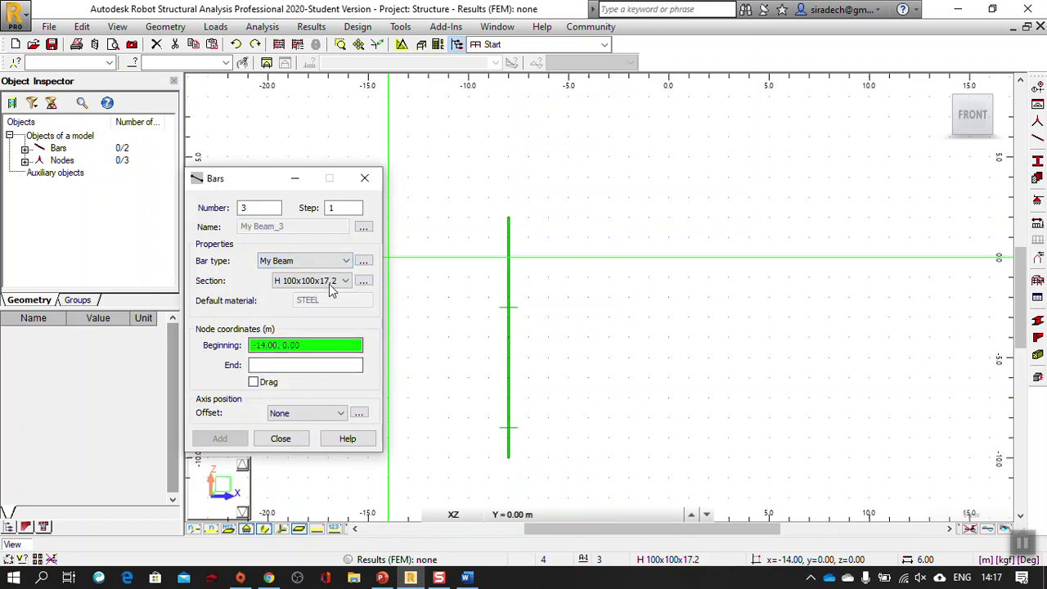
{"action": "left_click", "coordinate": [509, 219]}
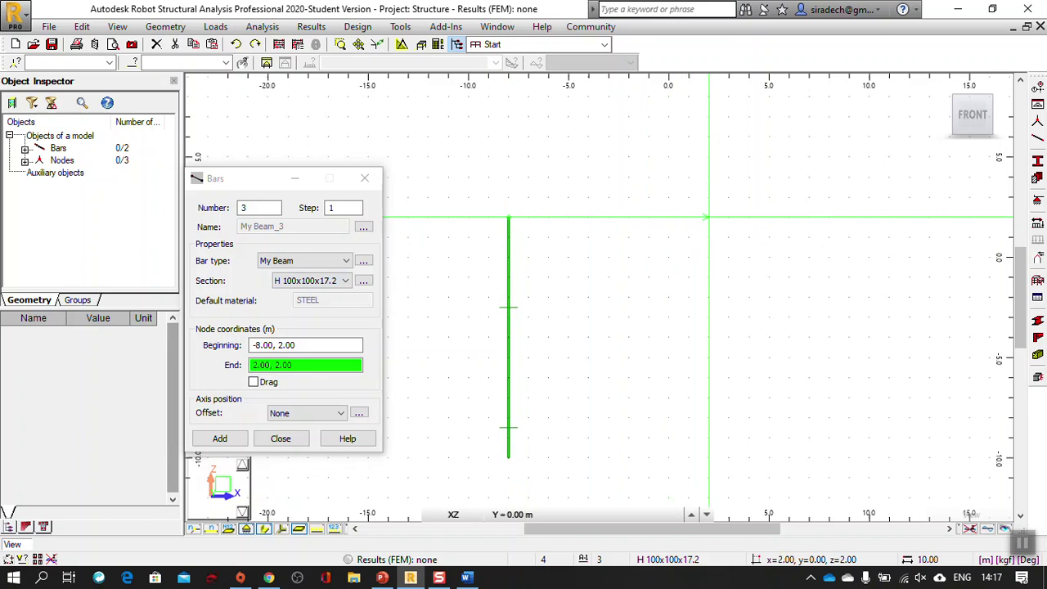
{"action": "left_click", "coordinate": [708, 216]}
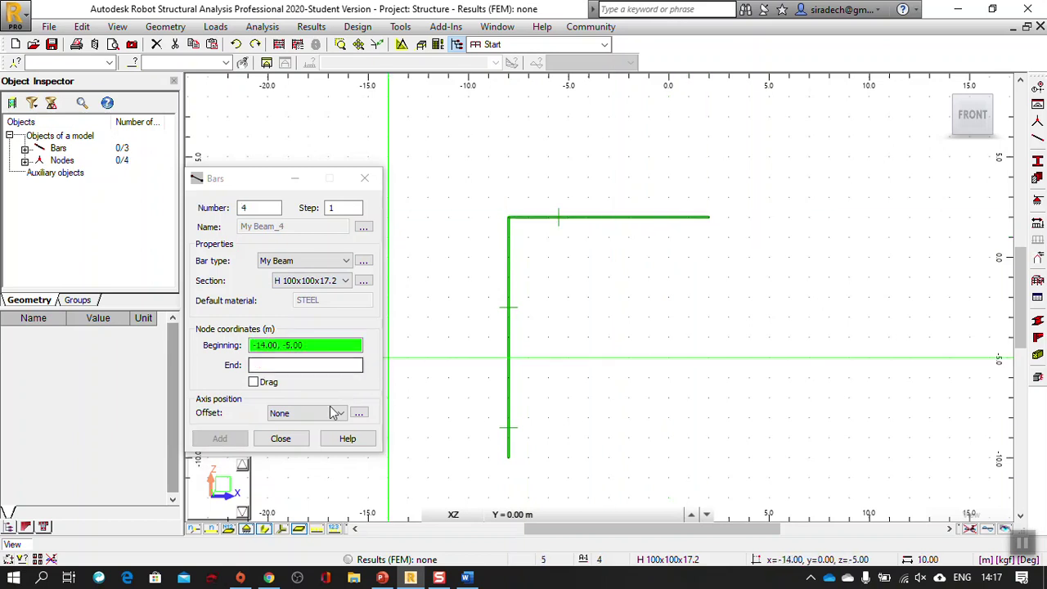
{"action": "left_click", "coordinate": [290, 440]}
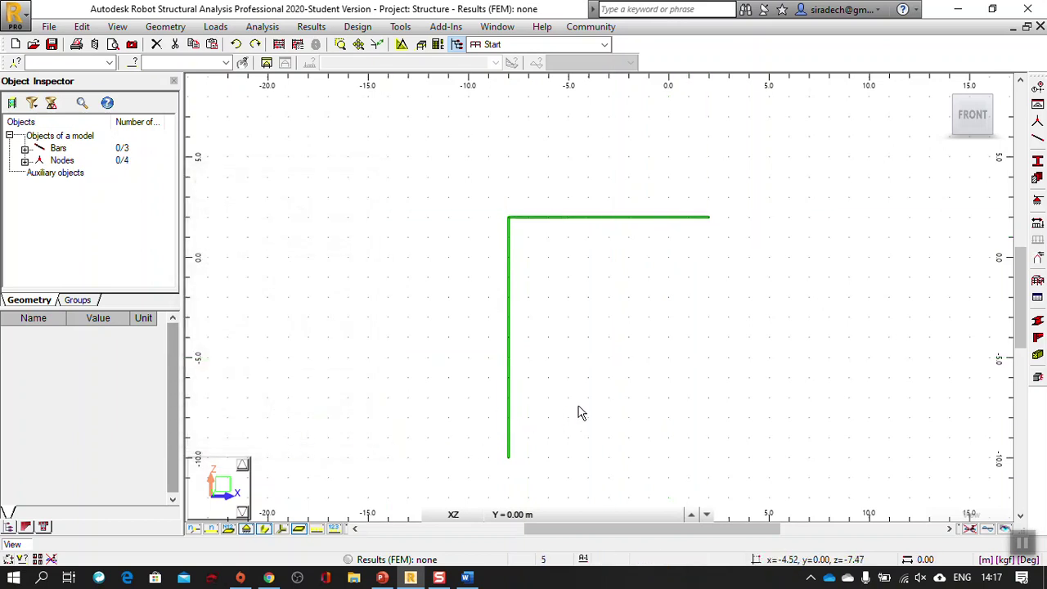
Apply a Fixed-Pinned release to the lower column bar.
{"action": "left_click", "coordinate": [511, 385]}
{"action": "left_click", "coordinate": [356, 402]}
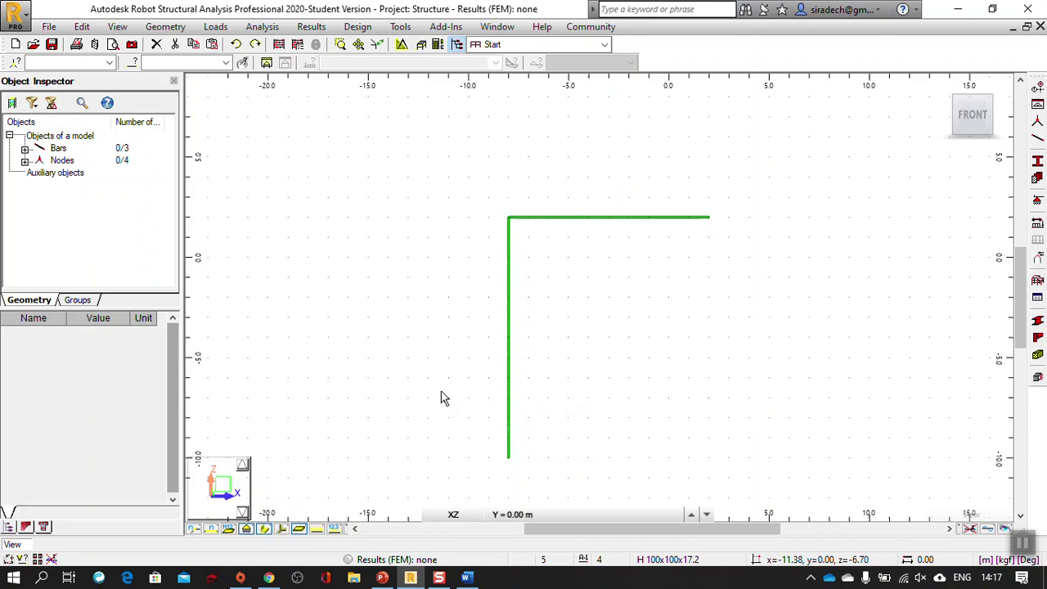
{"action": "middle_click_drag", "start_coordinate": [439, 395], "coordinate": [440, 362]}
{"action": "left_click", "coordinate": [509, 339]}
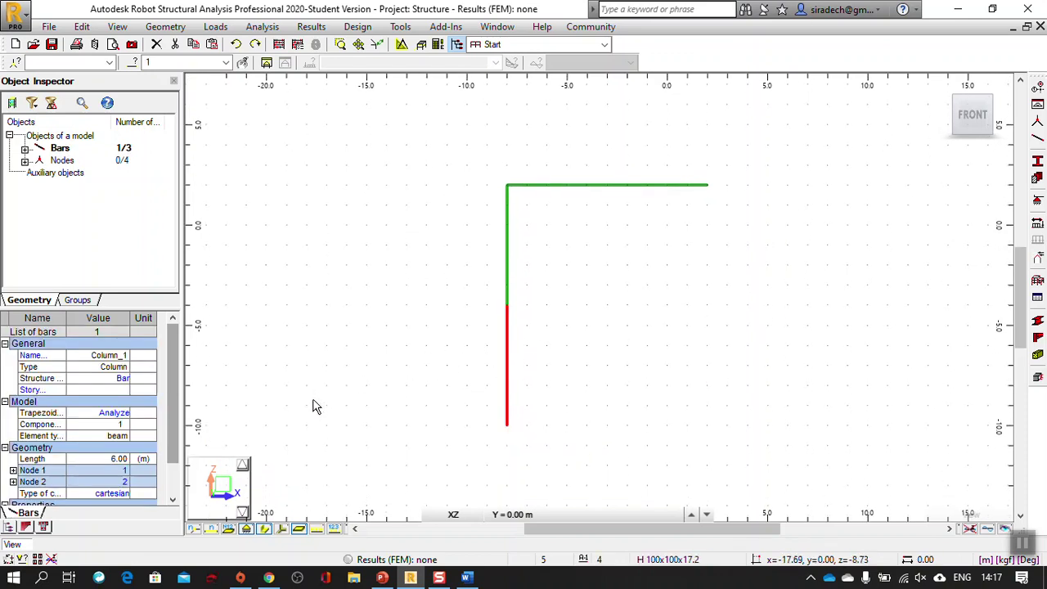
{"action": "left_click", "coordinate": [74, 25]}
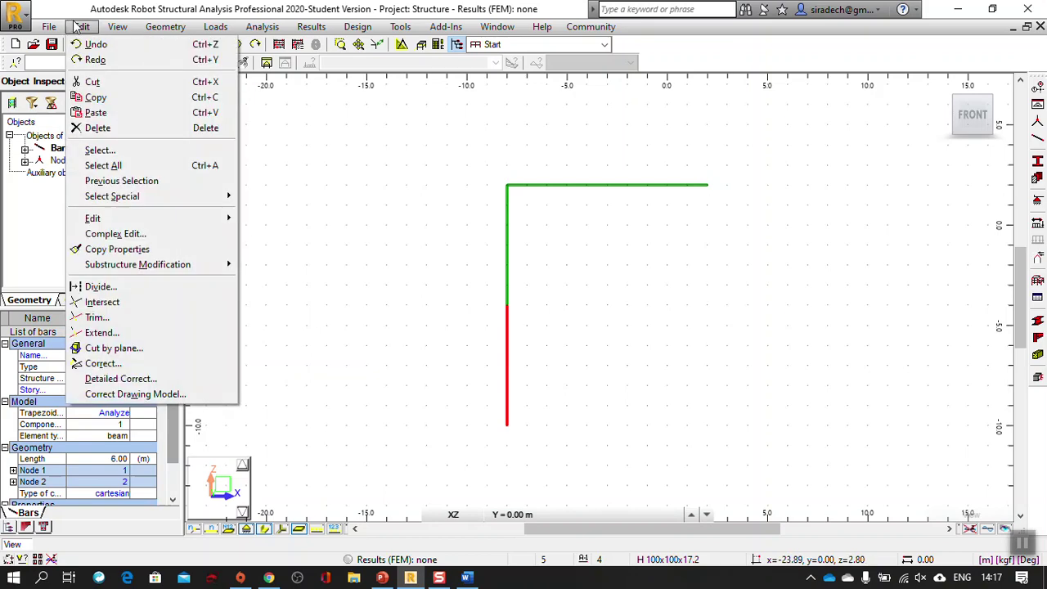
{"action": "mouse_move", "coordinate": [143, 223]}
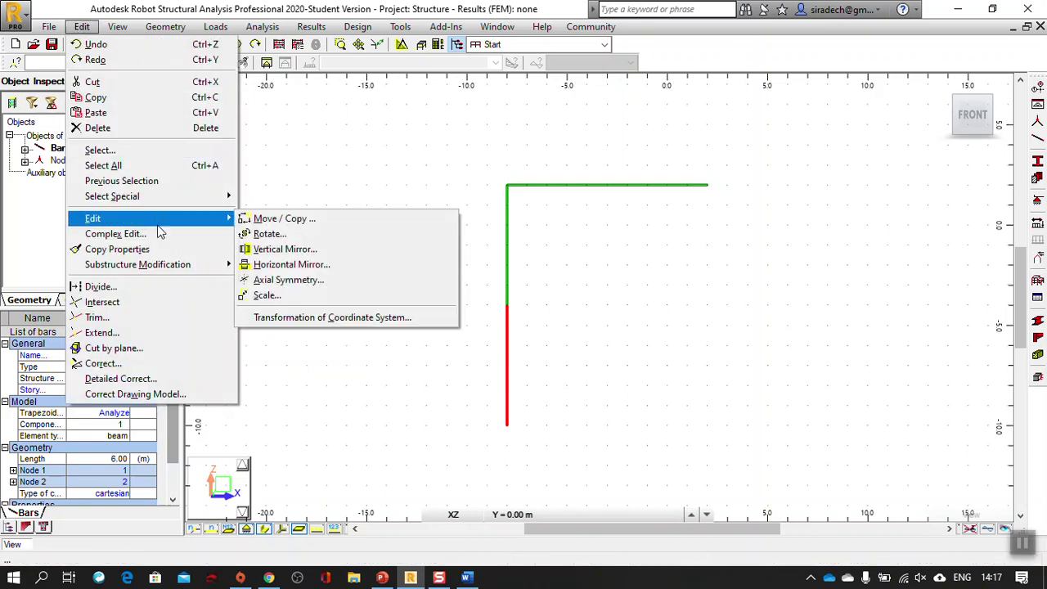
{"action": "mouse_move", "coordinate": [166, 33]}
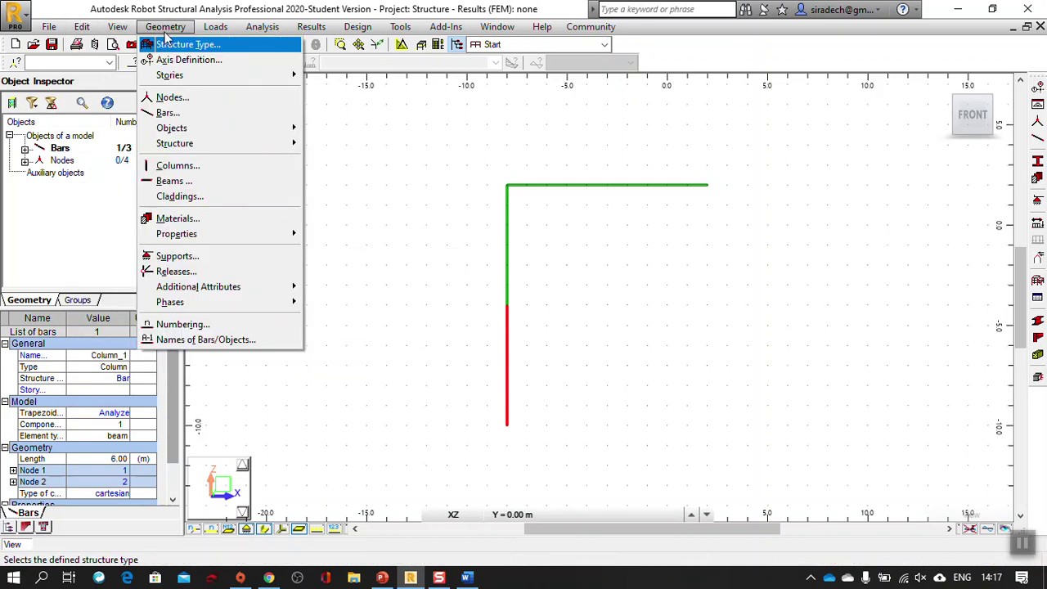
{"action": "mouse_move", "coordinate": [204, 234]}
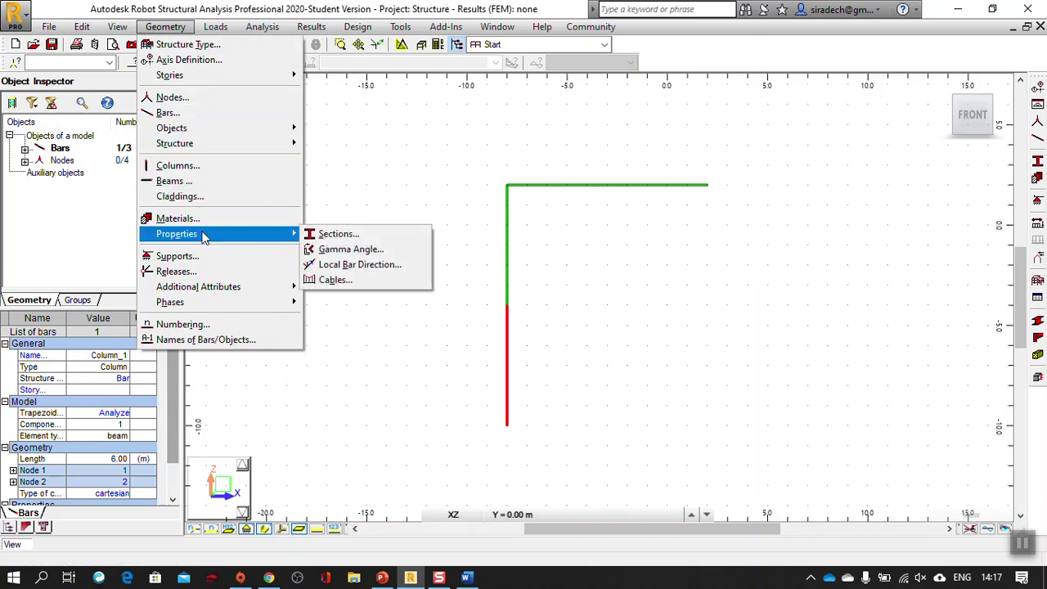
{"action": "left_click", "coordinate": [221, 269]}
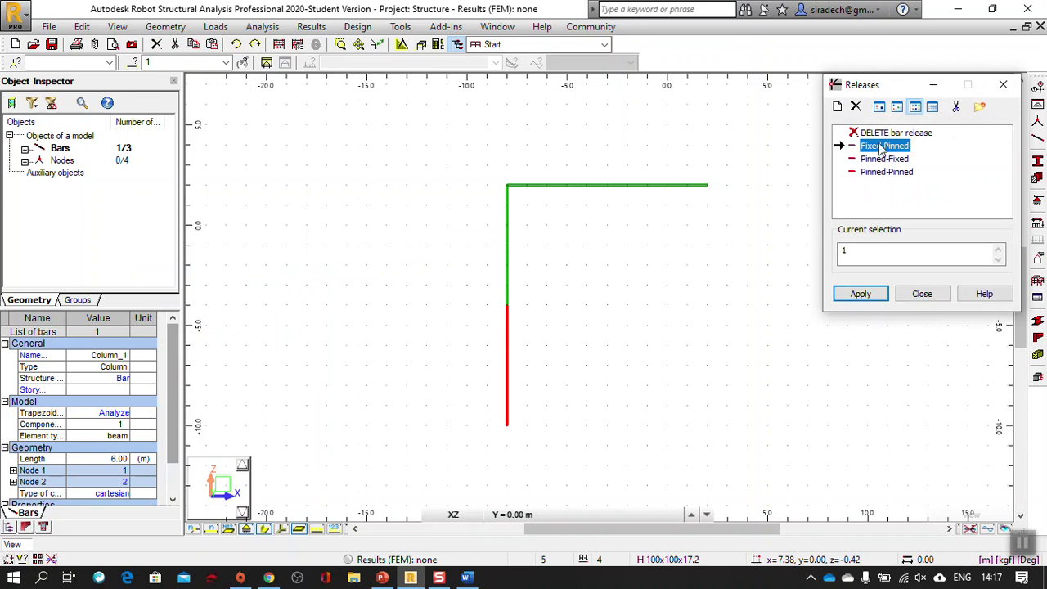
{"action": "left_click", "coordinate": [866, 295]}
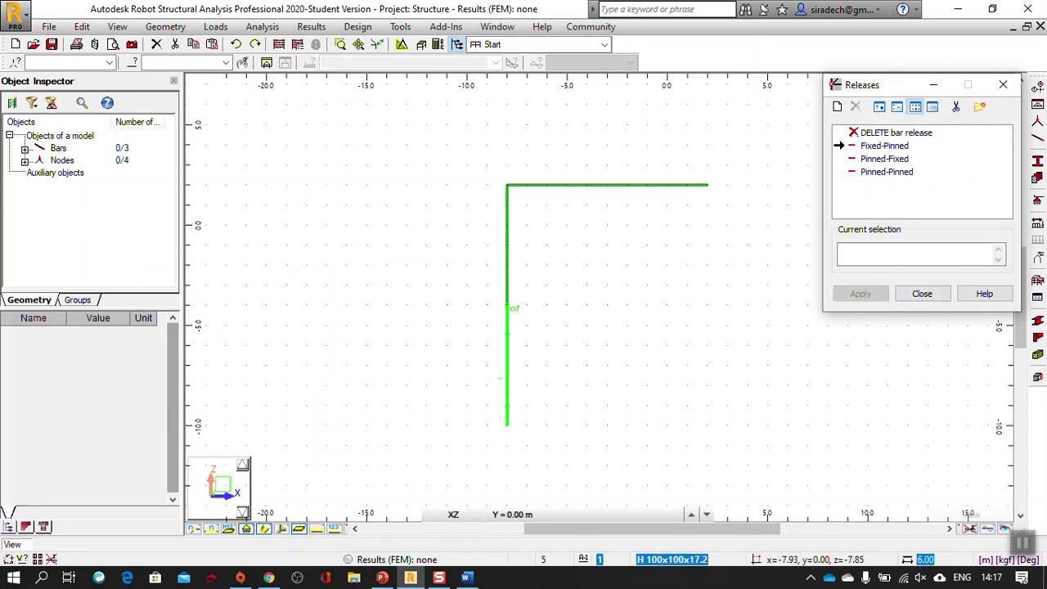
{"action": "left_click", "coordinate": [922, 295]}
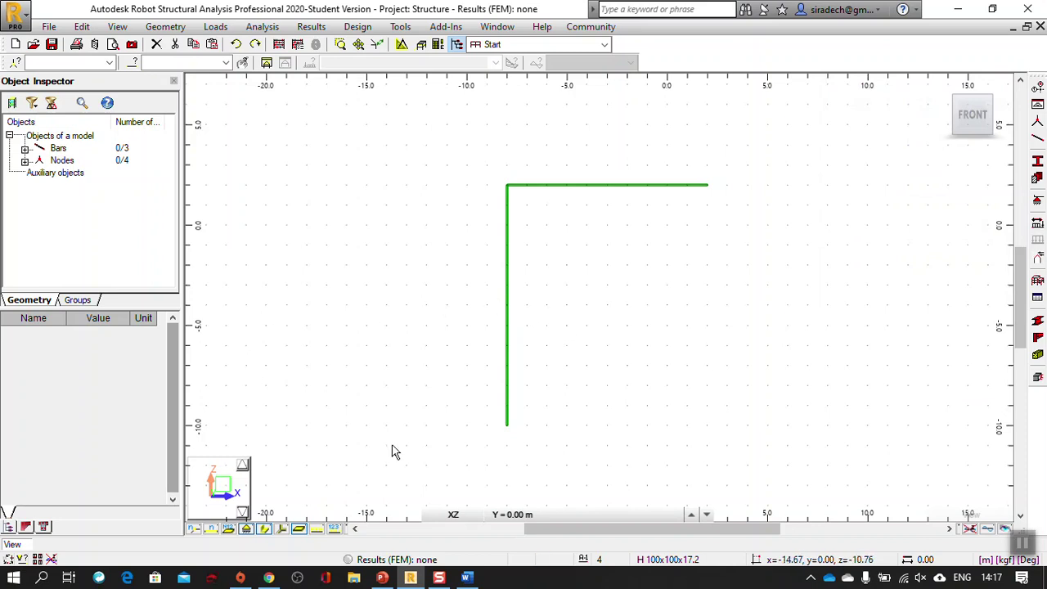
Assign a Fixed nodal support to the base of the column after checking the reference frame diagram.
{"action": "left_click", "coordinate": [1037, 201]}
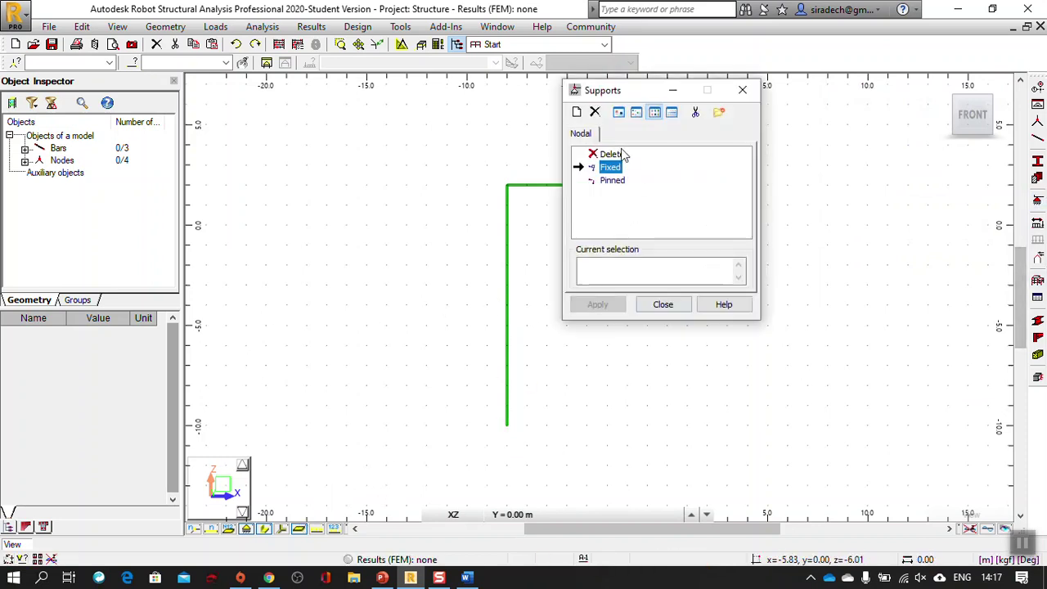
{"action": "left_click_drag", "start_coordinate": [678, 93], "coordinate": [801, 191]}
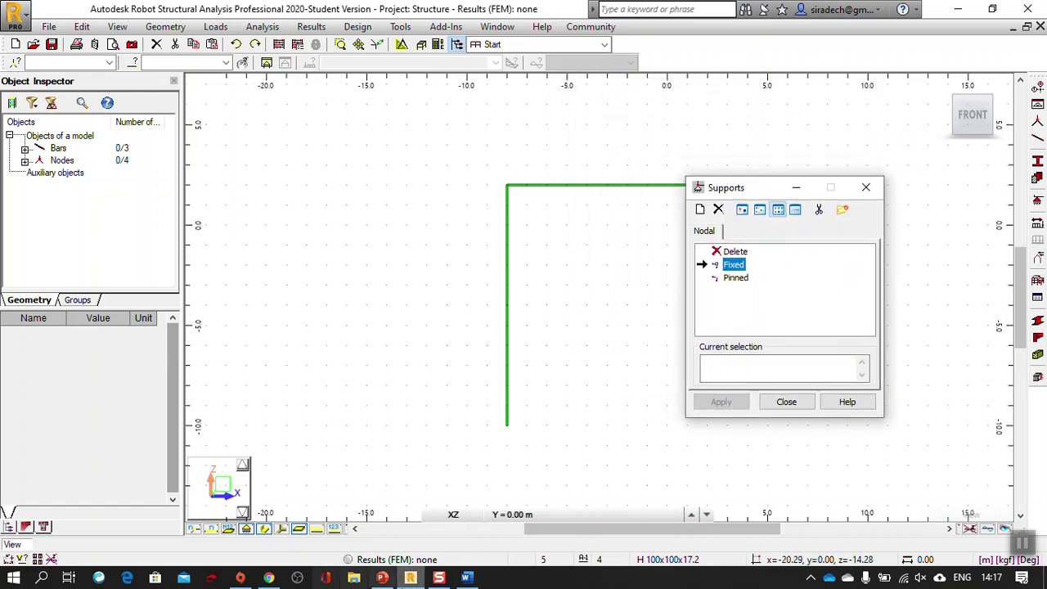
{"action": "left_click", "coordinate": [466, 577]}
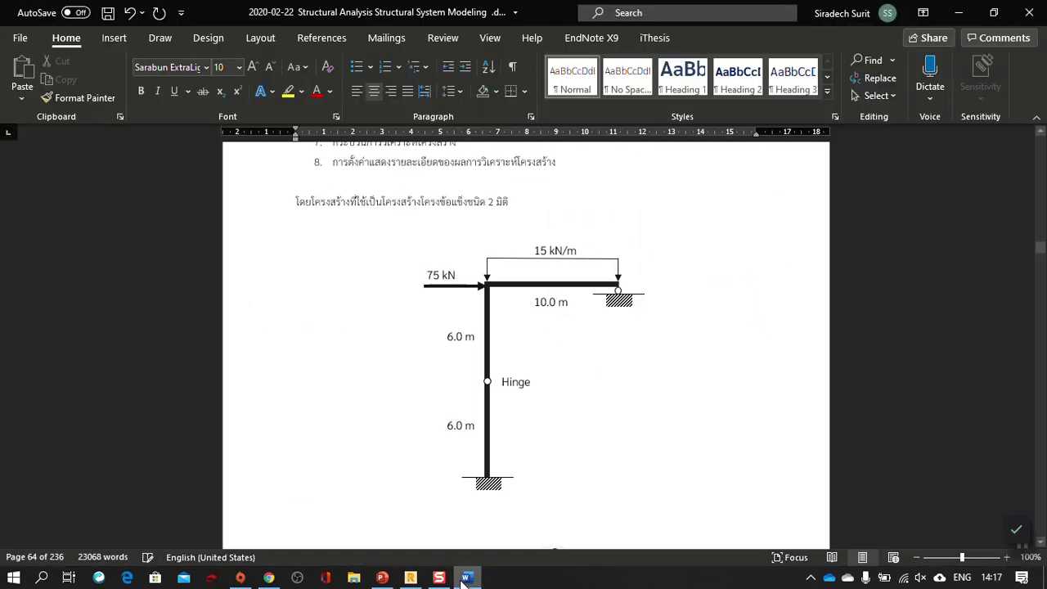
{"action": "left_click", "coordinate": [382, 577]}
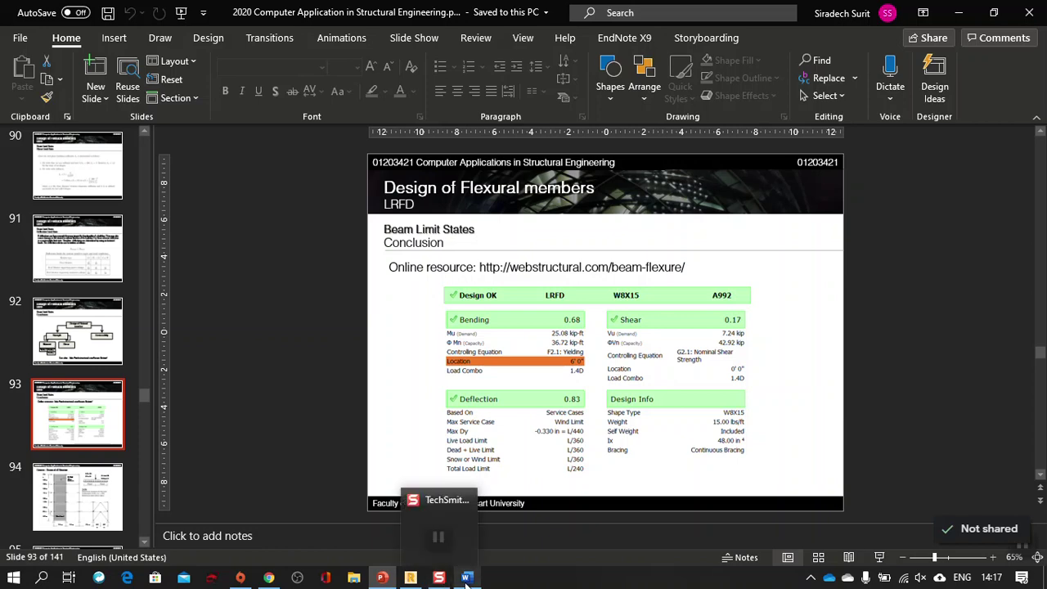
{"action": "left_click", "coordinate": [411, 579]}
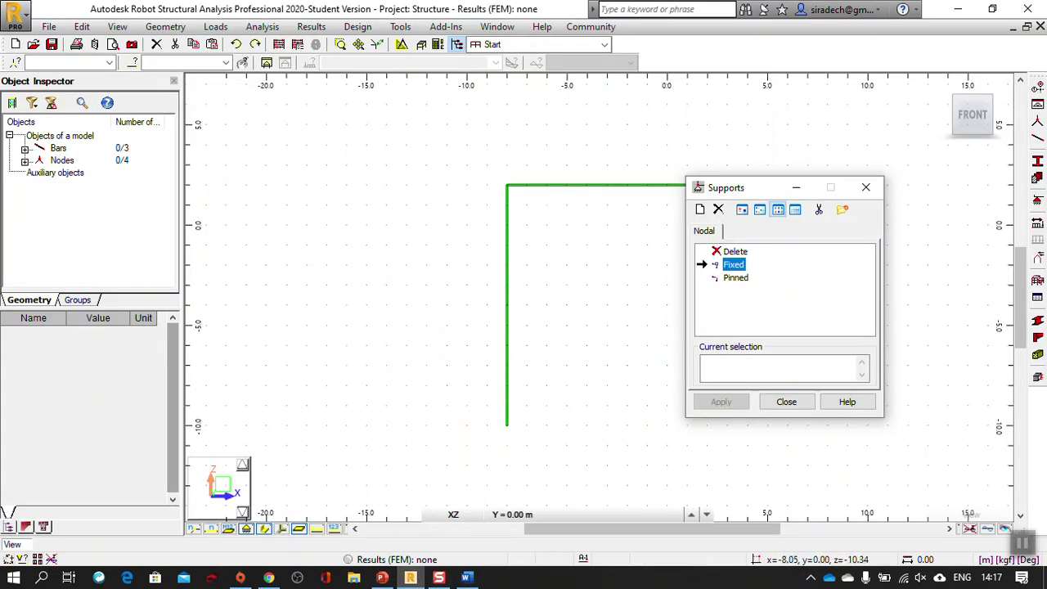
{"action": "left_click", "coordinate": [507, 426]}
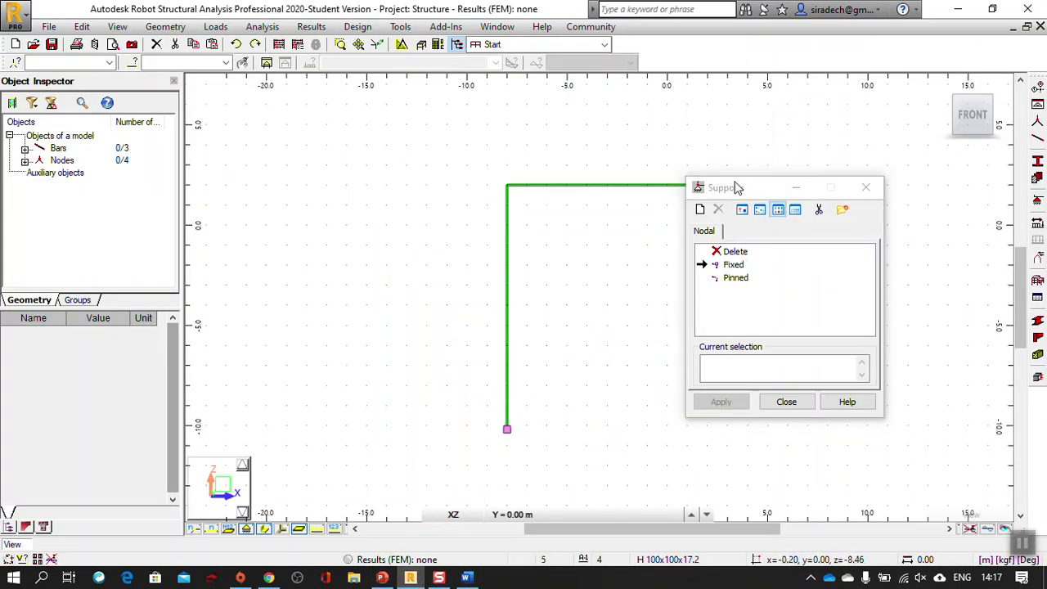
Define a rigid support labelled Roller with the UX direction released and assign it to the free end of the beam.
{"action": "left_click_drag", "start_coordinate": [739, 187], "coordinate": [818, 228]}
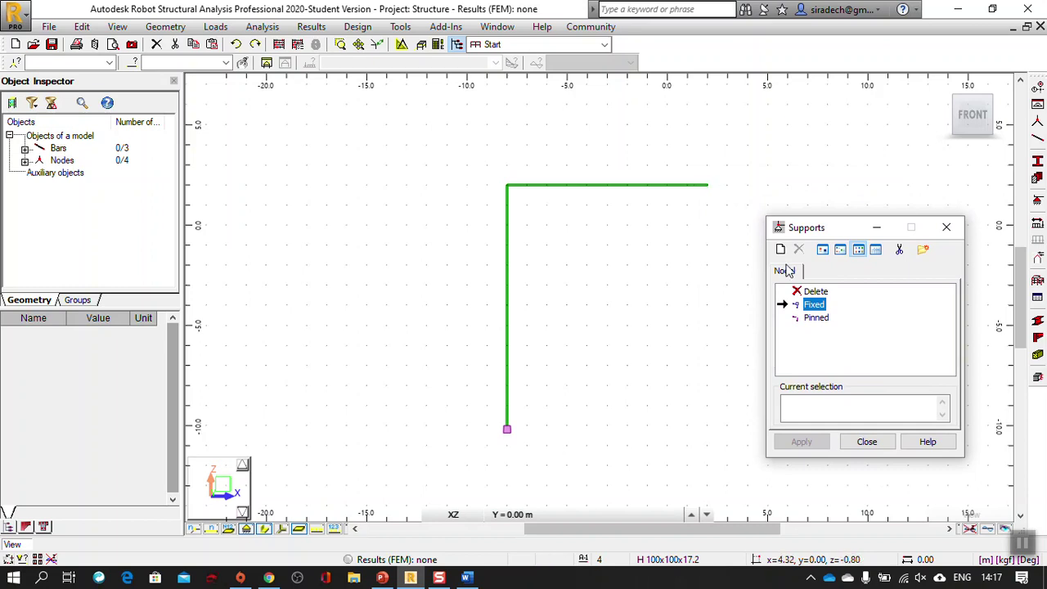
{"action": "left_click", "coordinate": [781, 251]}
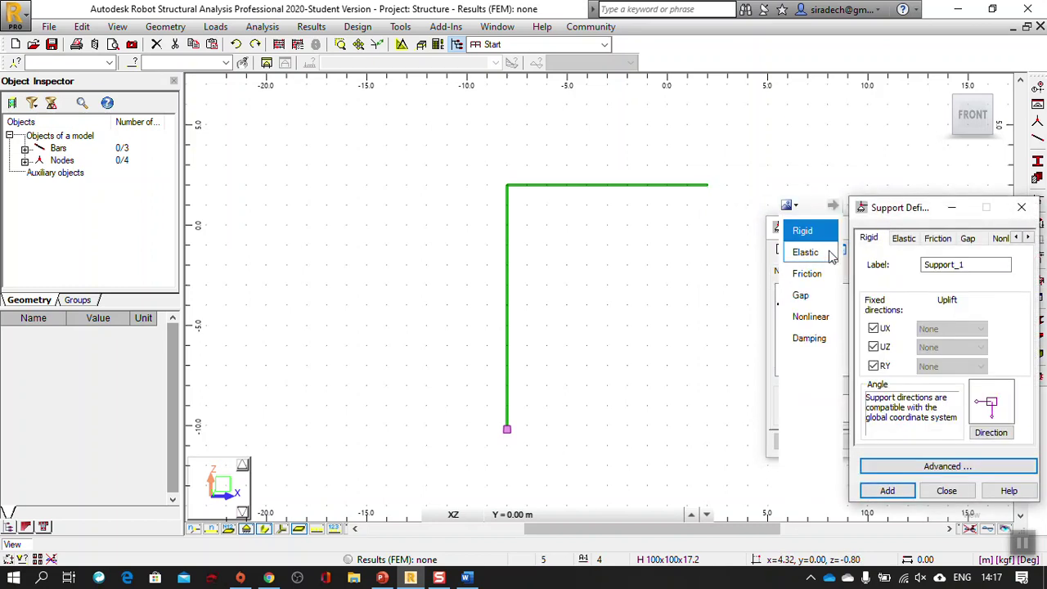
{"action": "left_click_drag", "start_coordinate": [899, 209], "coordinate": [747, 229]}
{"action": "double_click", "coordinate": [826, 283]}
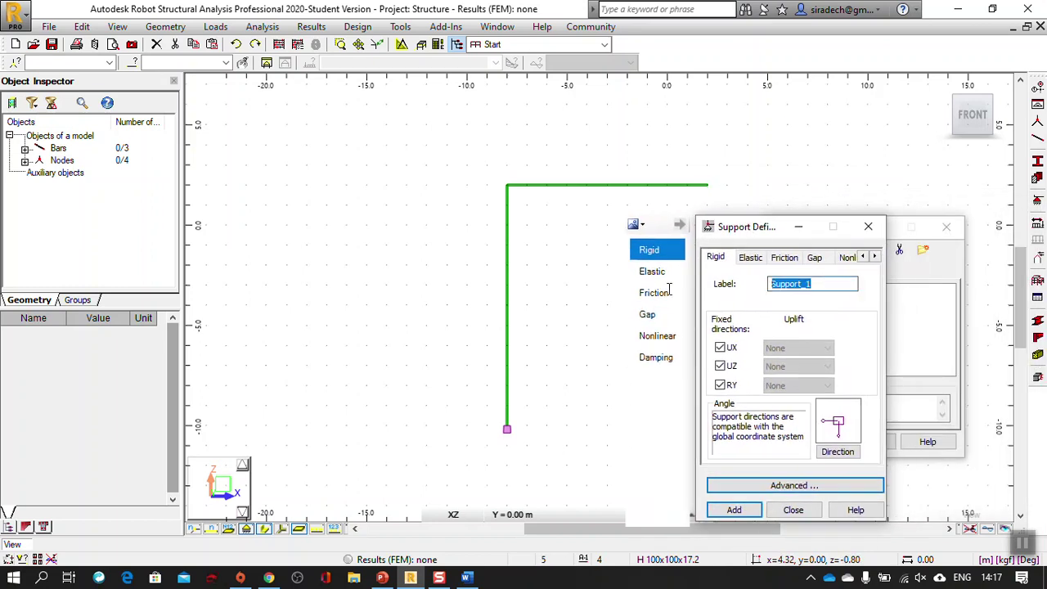
{"action": "type", "text": "Roller"}
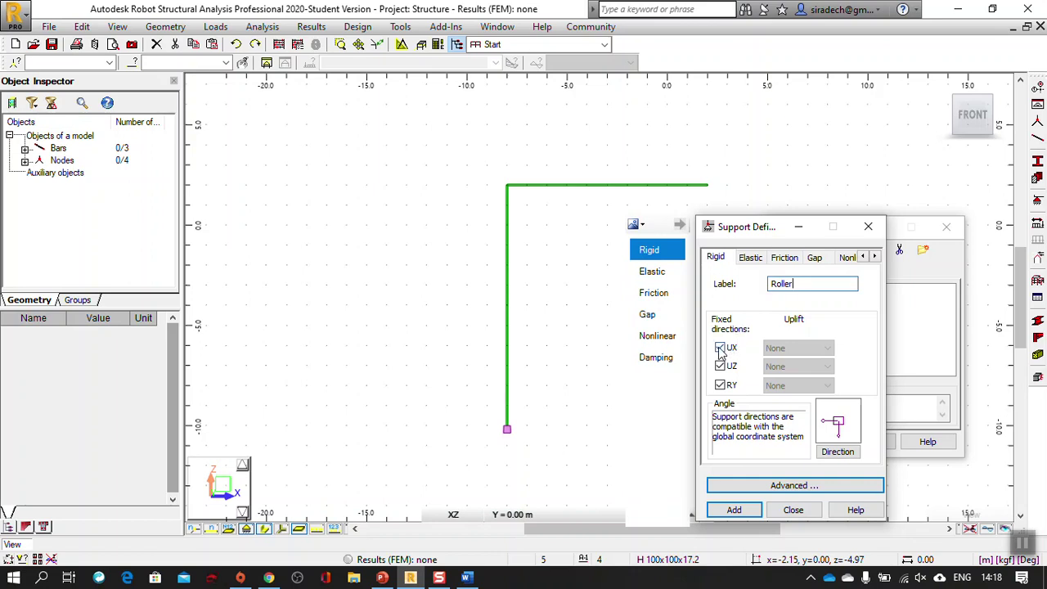
{"action": "left_click", "coordinate": [720, 348]}
{"action": "left_click", "coordinate": [720, 511]}
{"action": "left_click", "coordinate": [793, 509]}
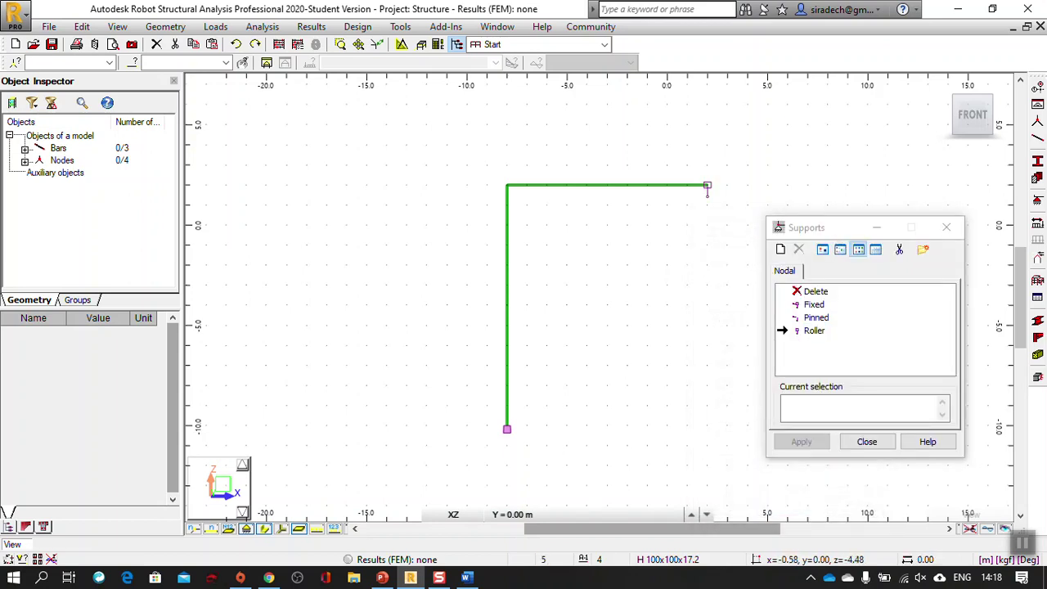
{"action": "left_click", "coordinate": [865, 442]}
Switch to the Word document and examine the frame diagram's loads, dimensions, hinge and supports against the model.
{"action": "scroll", "coordinate": [740, 262], "scroll_direction": "up", "scroll_amount": 1}
{"action": "scroll", "coordinate": [738, 262], "scroll_direction": "down", "scroll_amount": 1}
{"action": "middle_click_drag", "start_coordinate": [739, 262], "coordinate": [705, 261]}
{"action": "scroll", "coordinate": [694, 263], "scroll_direction": "up", "scroll_amount": 1}
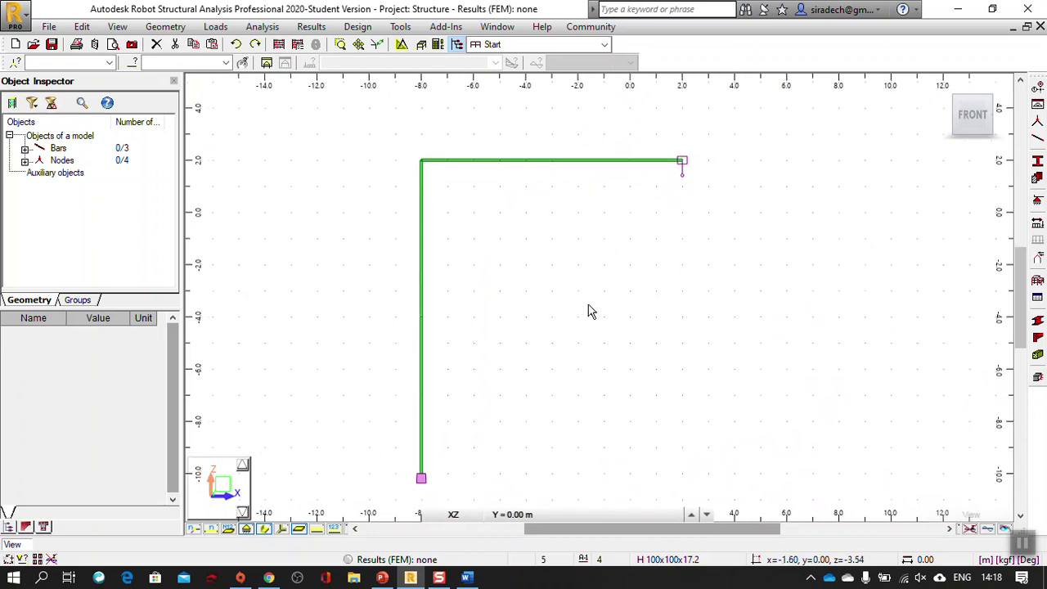
{"action": "scroll", "coordinate": [592, 309], "scroll_direction": "down", "scroll_amount": 1}
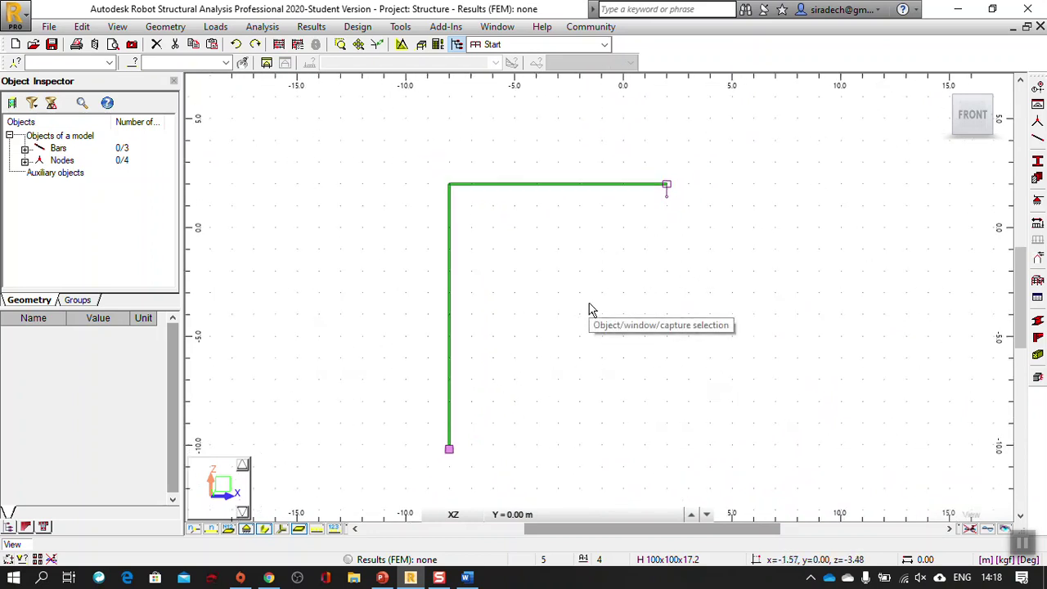
{"action": "left_click", "coordinate": [471, 577]}
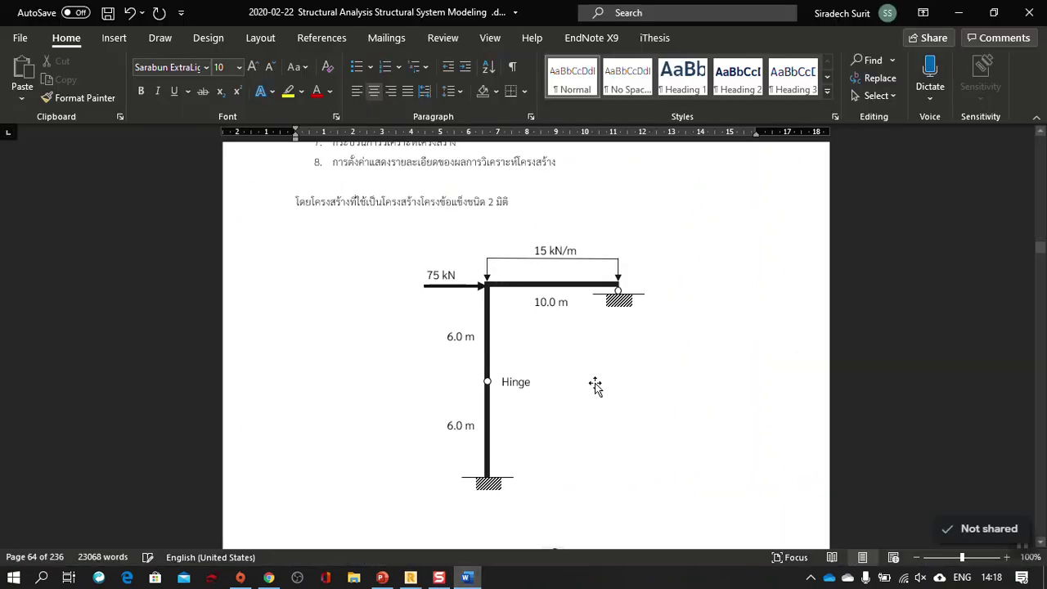
{"action": "scroll", "coordinate": [587, 414], "scroll_direction": "up", "scroll_amount": 1, "text": "ctrl"}
{"action": "scroll", "coordinate": [587, 416], "scroll_direction": "up", "scroll_amount": 3, "text": "ctrl"}
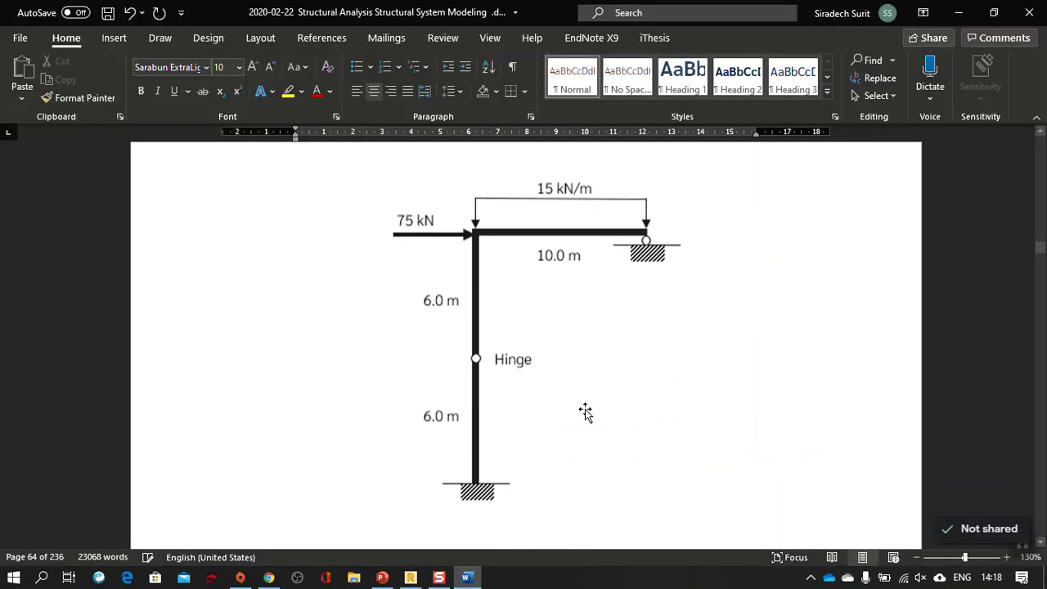
{"action": "scroll", "coordinate": [586, 411], "scroll_direction": "down", "scroll_amount": 1}
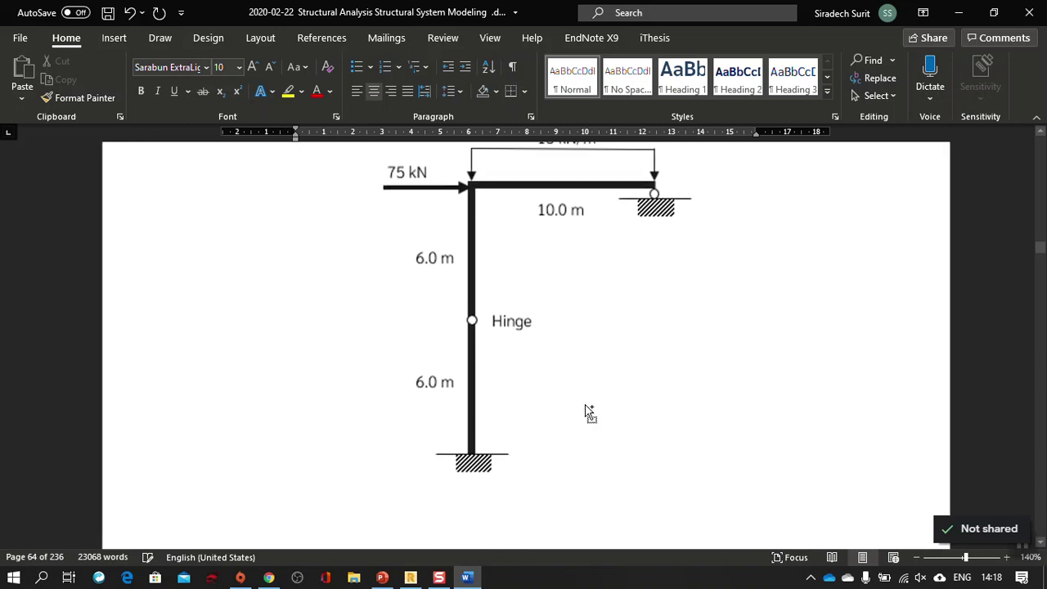
{"action": "scroll", "coordinate": [587, 414], "scroll_direction": "up", "scroll_amount": 1, "text": "ctrl"}
{"action": "scroll", "coordinate": [585, 409], "scroll_direction": "down", "scroll_amount": 2, "text": "ctrl"}
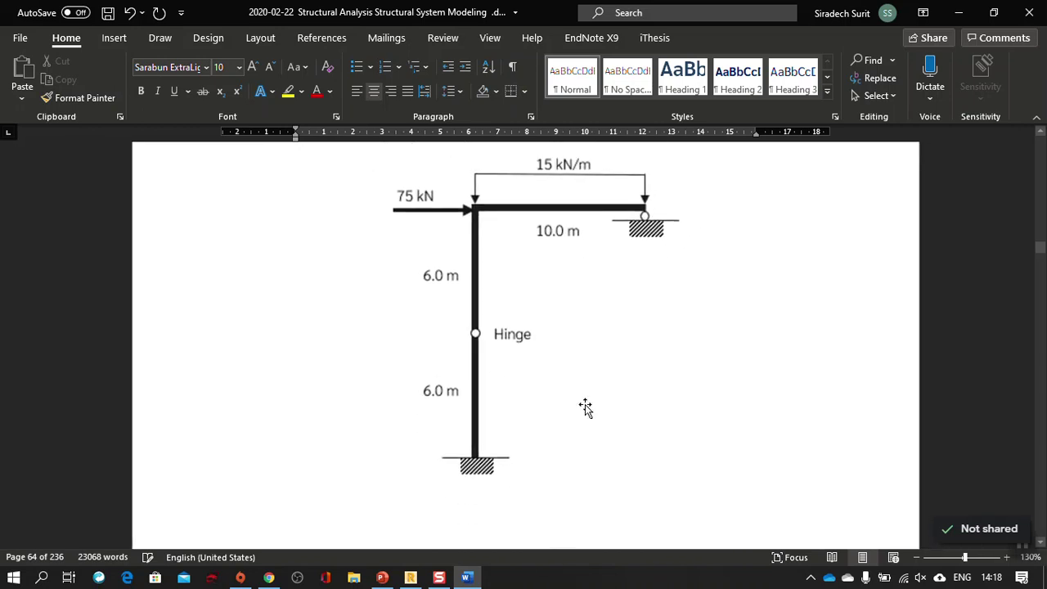
{"action": "scroll", "coordinate": [584, 394], "scroll_direction": "up", "scroll_amount": 1}
{"action": "scroll", "coordinate": [584, 394], "scroll_direction": "down", "scroll_amount": 1}
{"action": "left_click", "coordinate": [411, 577]}
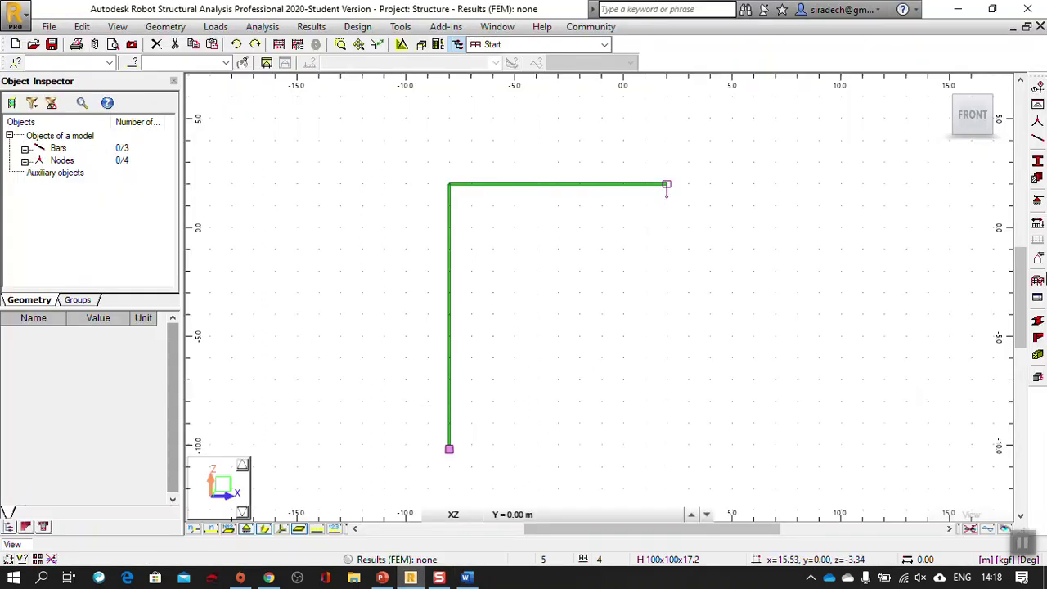
Define two load cases: dead load case DL1 and live load case LL1.
{"action": "left_click", "coordinate": [1037, 223]}
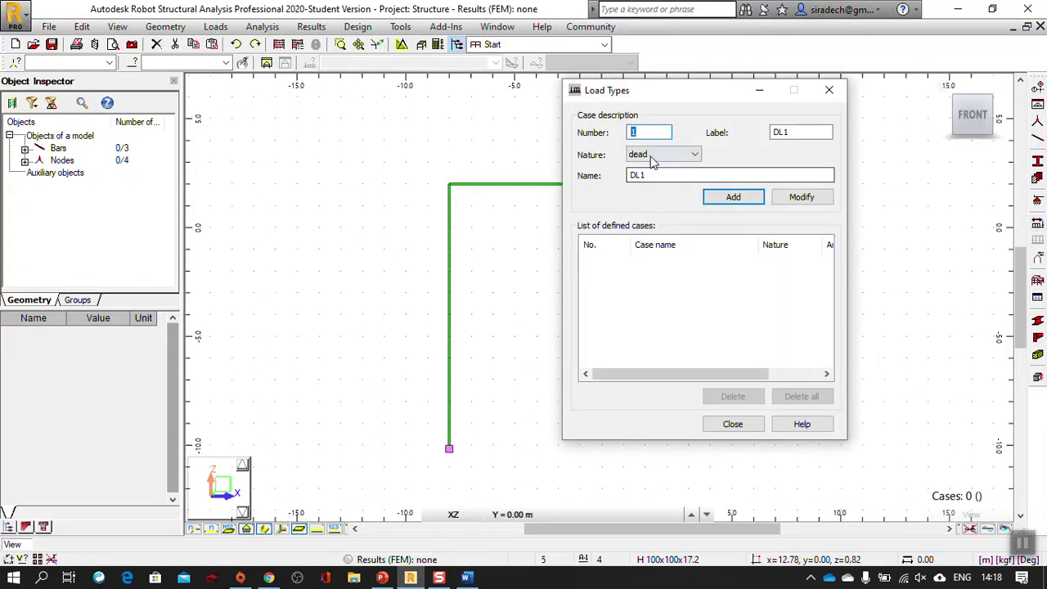
{"action": "left_click", "coordinate": [743, 203]}
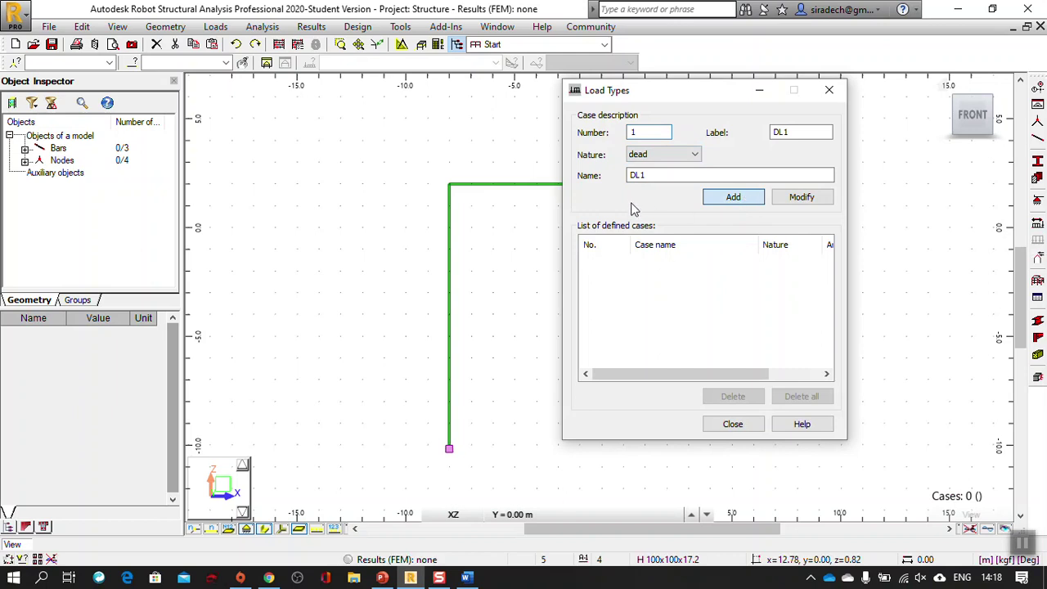
{"action": "key", "text": "Return"}
{"action": "left_click", "coordinate": [675, 155]}
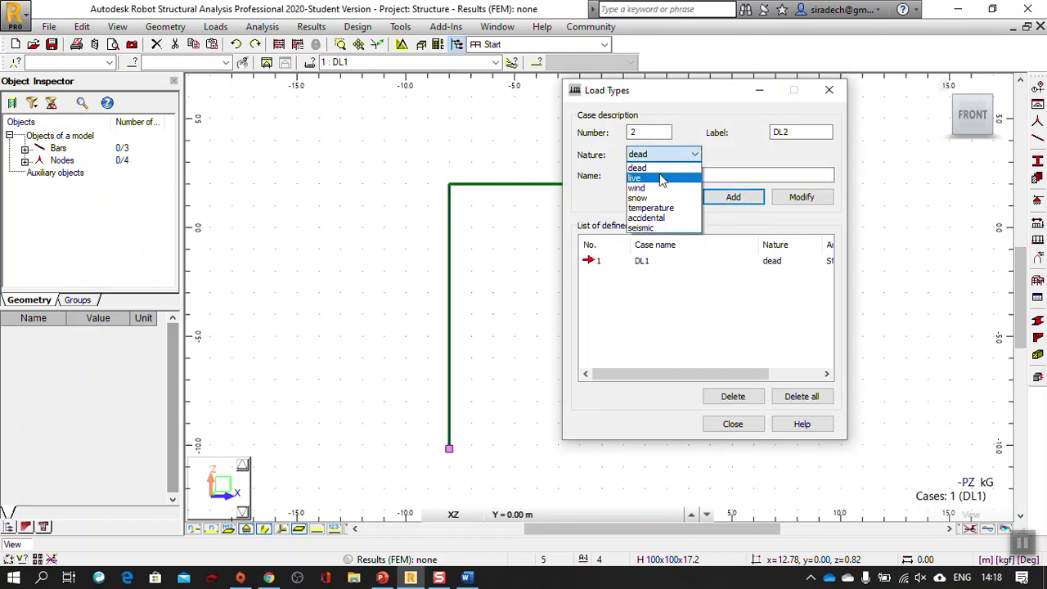
{"action": "left_click", "coordinate": [662, 178]}
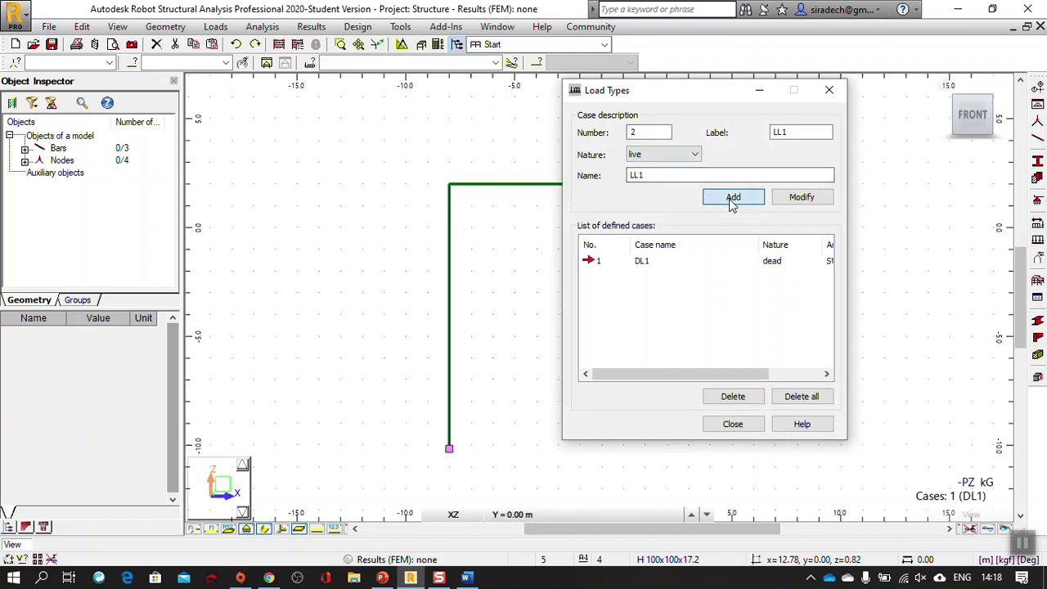
{"action": "left_click", "coordinate": [732, 202]}
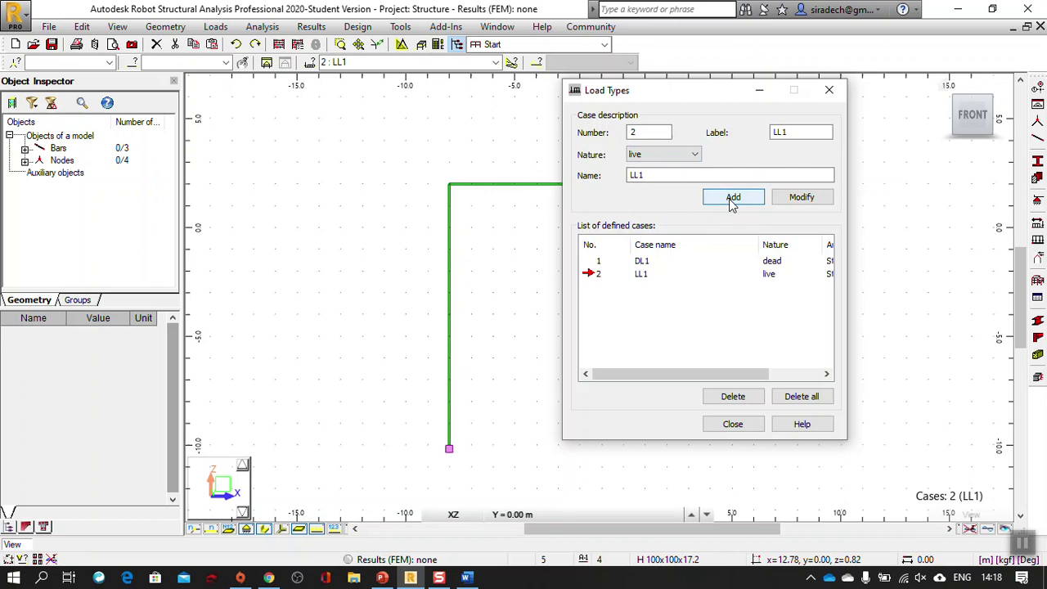
{"action": "left_click", "coordinate": [732, 423]}
Apply a nodal force of 7500 kgf in the X direction at the column-beam corner in load case LL1.
{"action": "left_click", "coordinate": [1037, 240]}
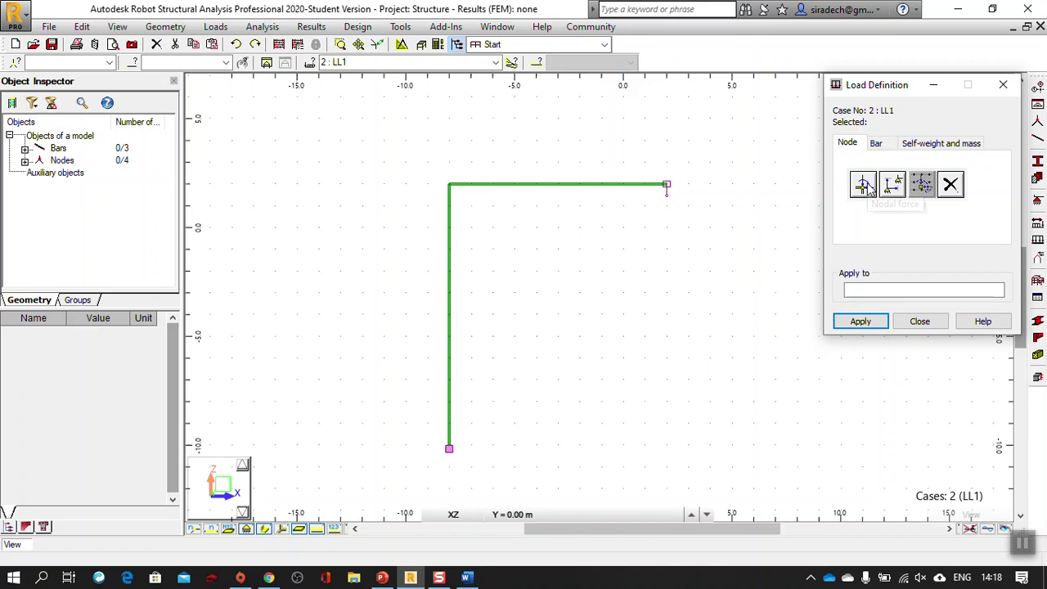
{"action": "left_click", "coordinate": [865, 186]}
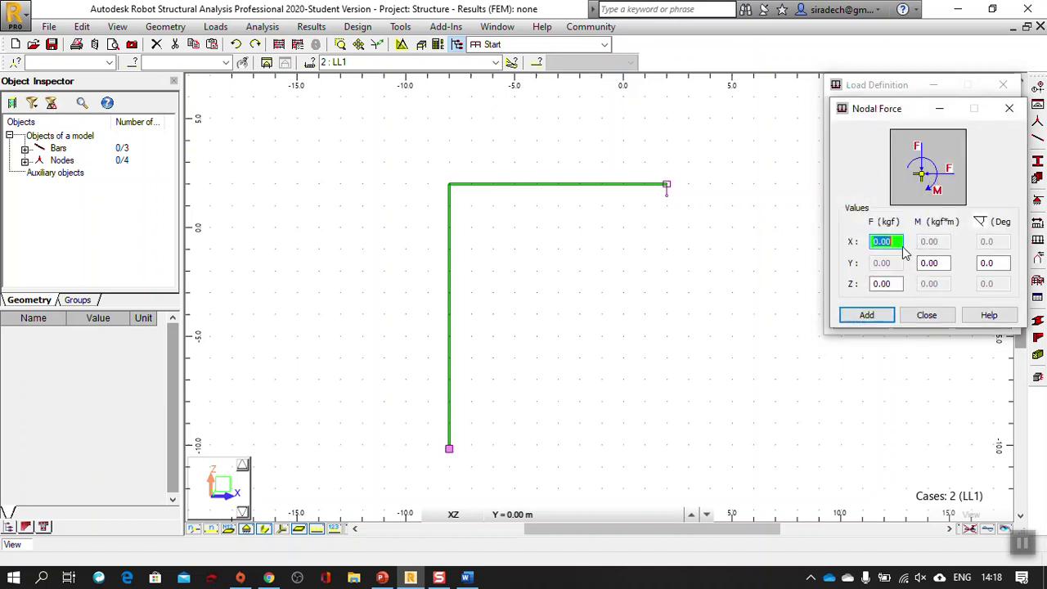
{"action": "type", "text": "75"}
{"action": "left_click", "coordinate": [876, 318]}
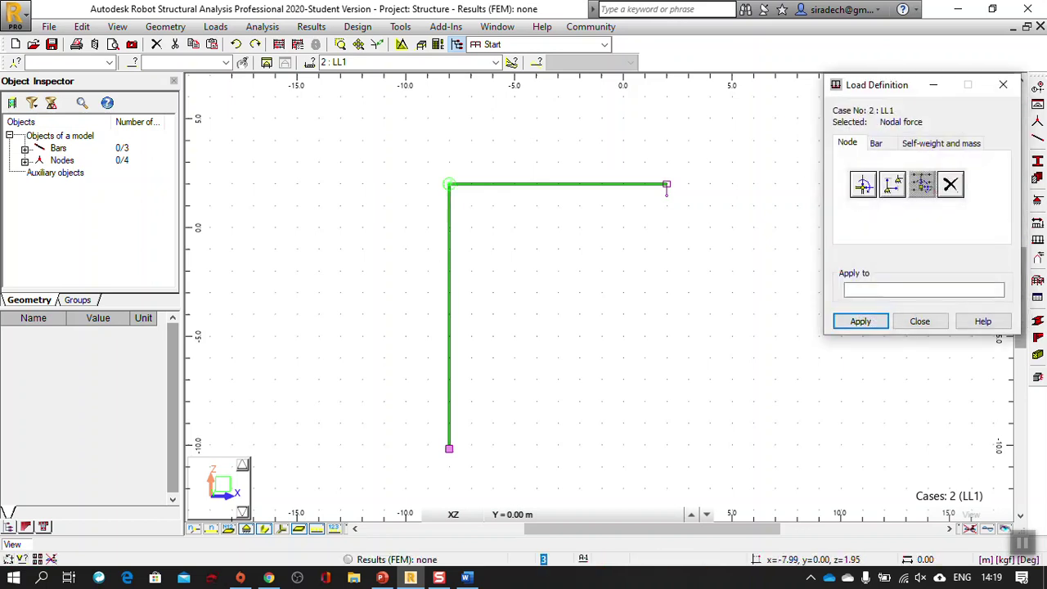
{"action": "left_click", "coordinate": [448, 184]}
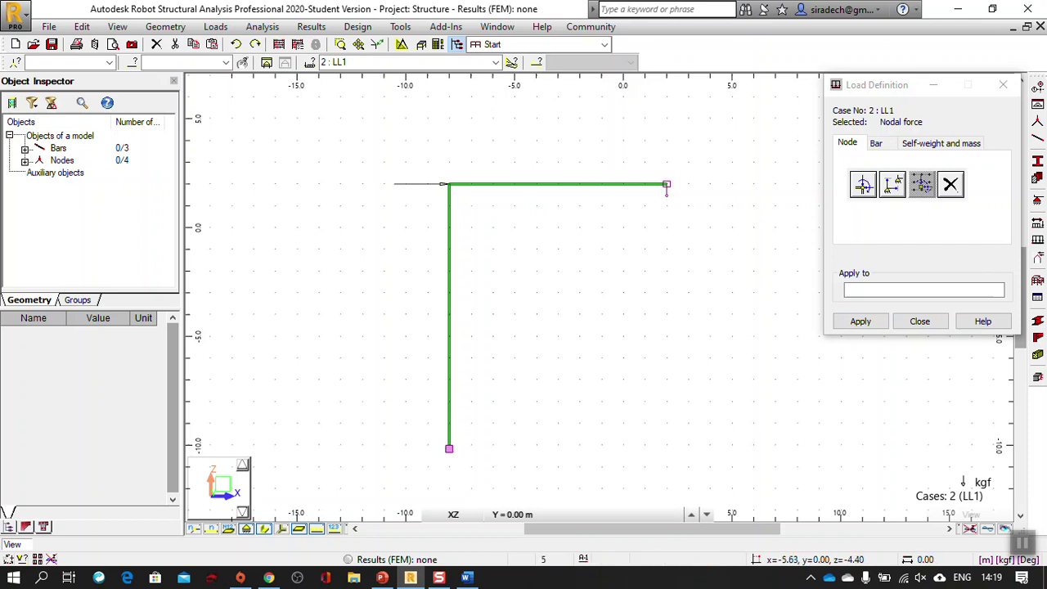
Apply a uniform load of -1500 kgf/m in the global Z direction along the horizontal beam in case LL1.
{"action": "left_click", "coordinate": [875, 143]}
{"action": "left_click", "coordinate": [864, 185]}
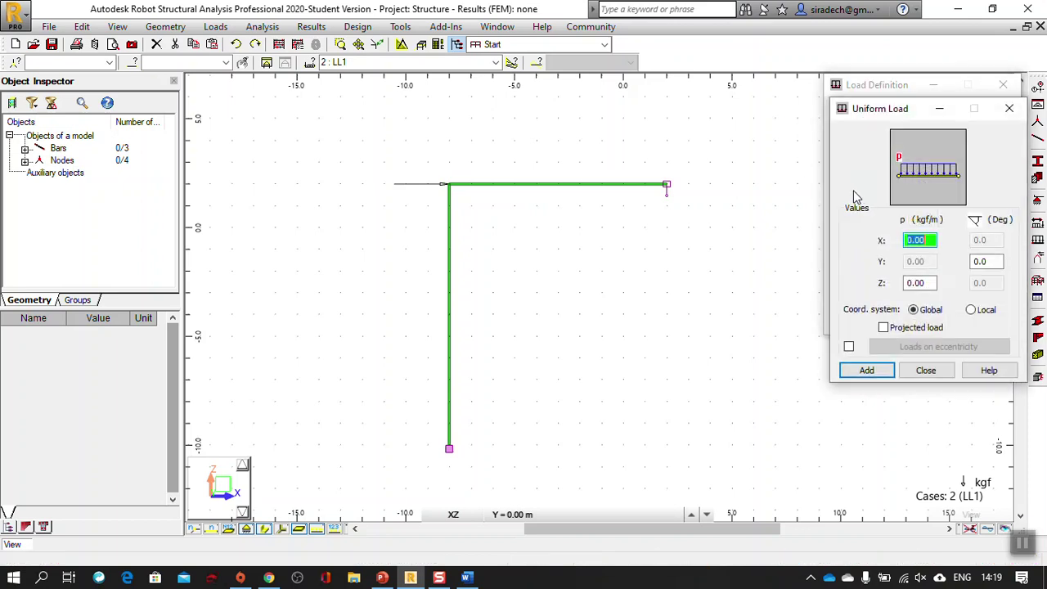
{"action": "left_click", "coordinate": [917, 283]}
{"action": "type", "text": "-15"}
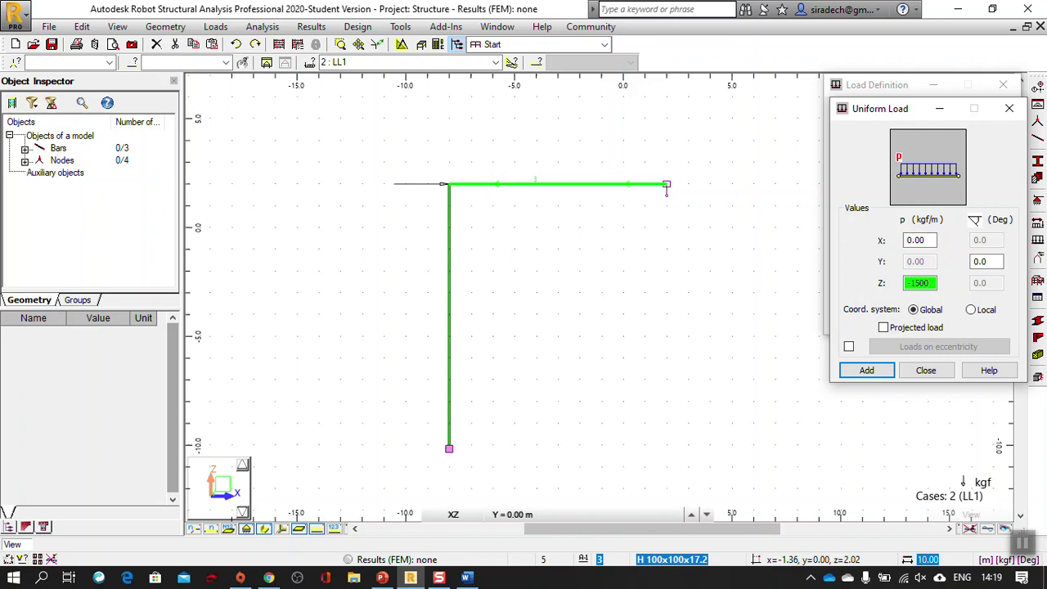
{"action": "left_click", "coordinate": [666, 188]}
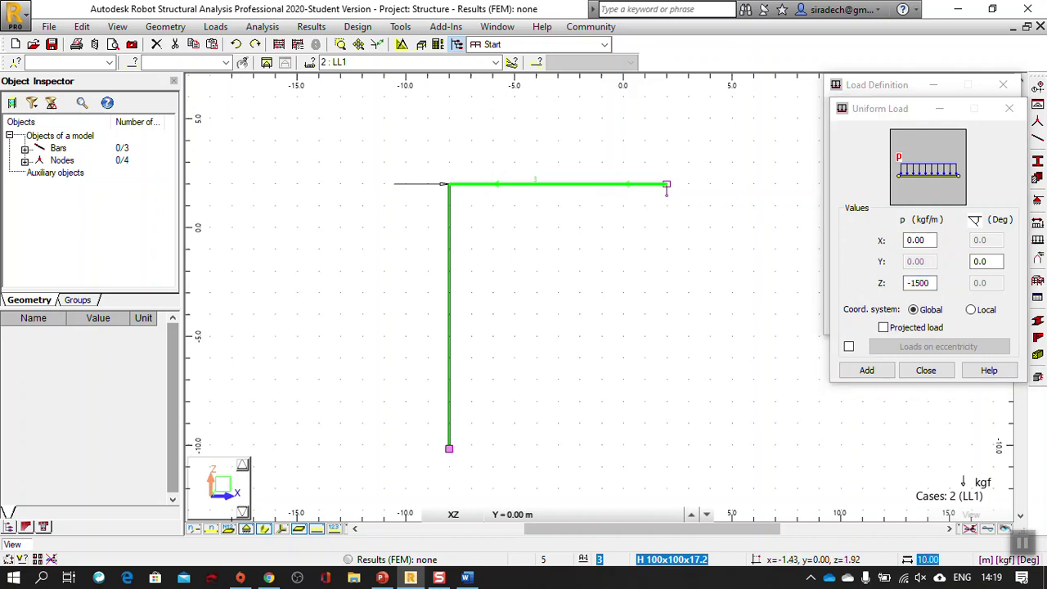
{"action": "left_click", "coordinate": [881, 370]}
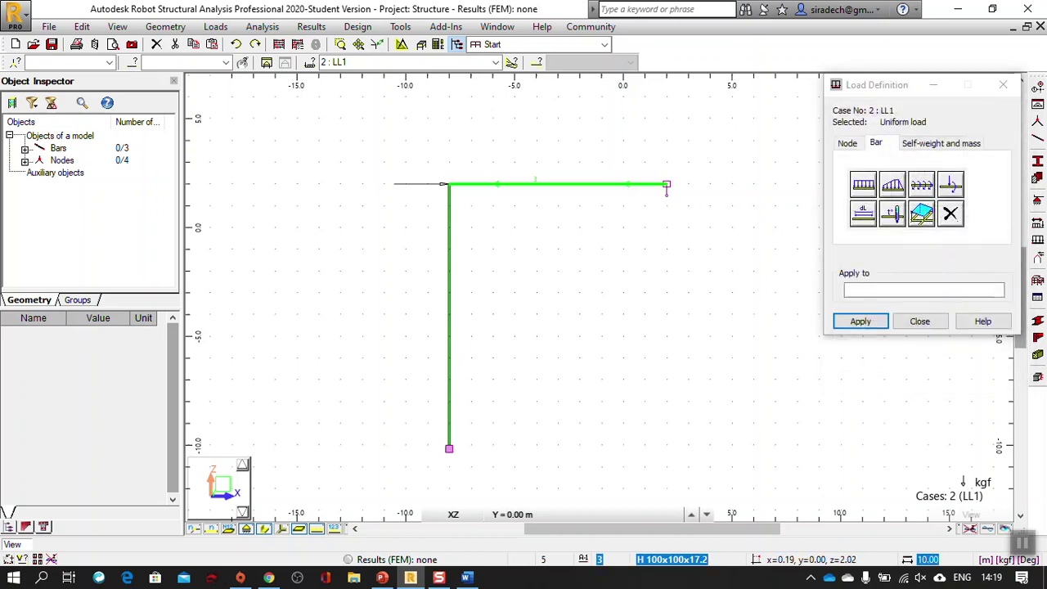
{"action": "left_click", "coordinate": [594, 185]}
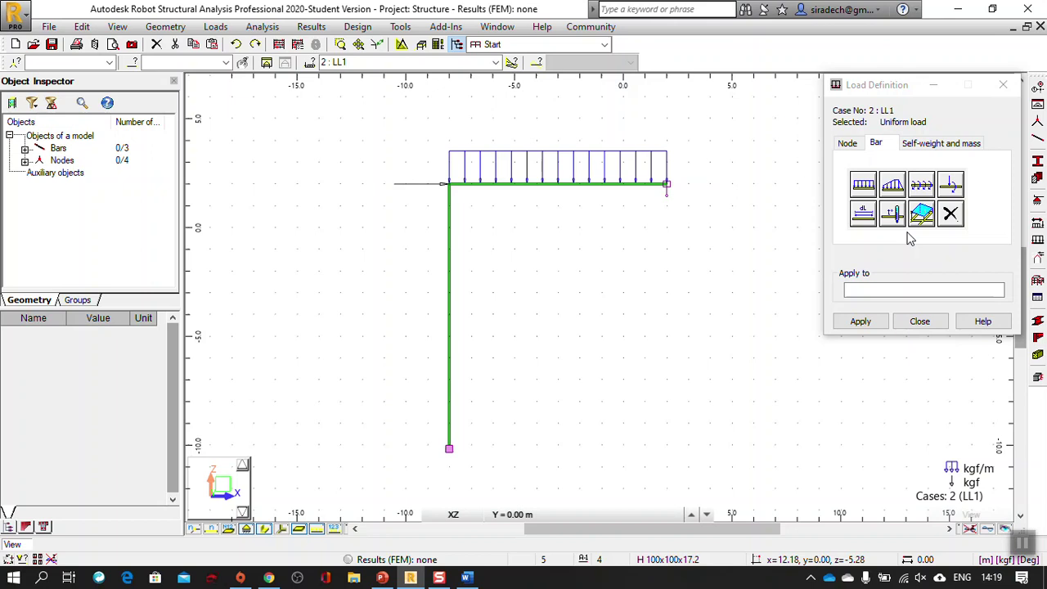
{"action": "left_click", "coordinate": [919, 322]}
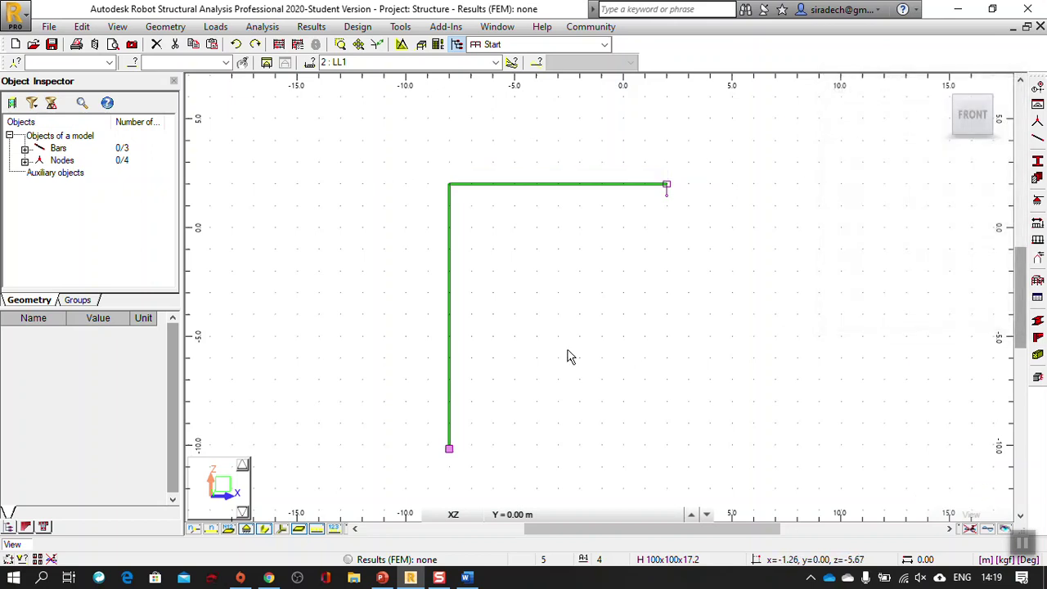
Display the load values in the view and move the nodal force and uniform load labels clear of the frame.
{"action": "left_click", "coordinate": [334, 529]}
{"action": "left_click_drag", "start_coordinate": [419, 167], "coordinate": [371, 211]}
{"action": "left_click_drag", "start_coordinate": [588, 136], "coordinate": [591, 127]}
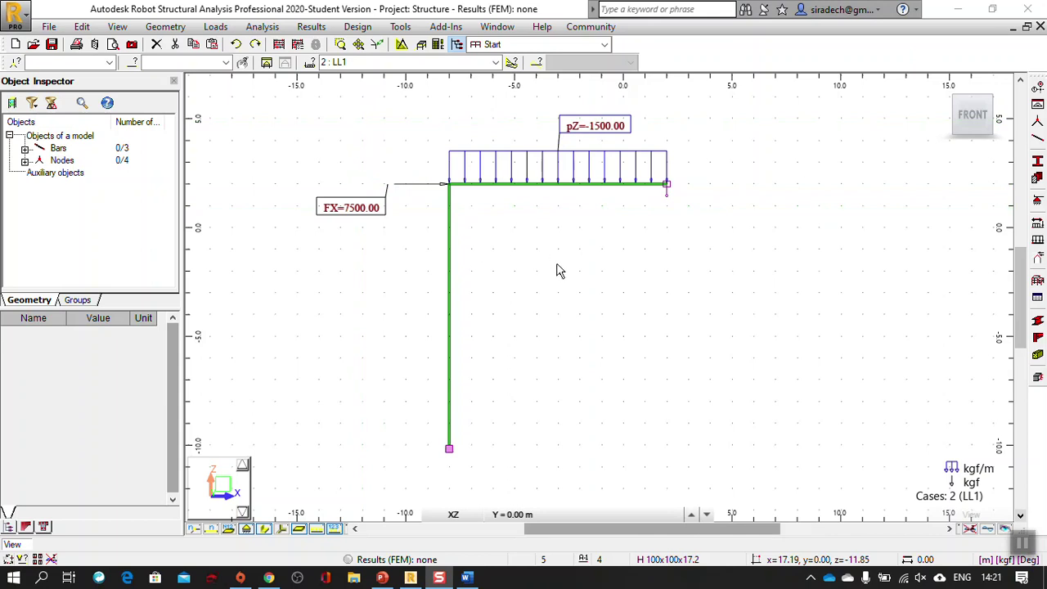
Switch to the PowerPoint lecture slides and review the LRFD load combination equations, returning to Robot Structural Analysis.
{"action": "left_click", "coordinate": [216, 27]}
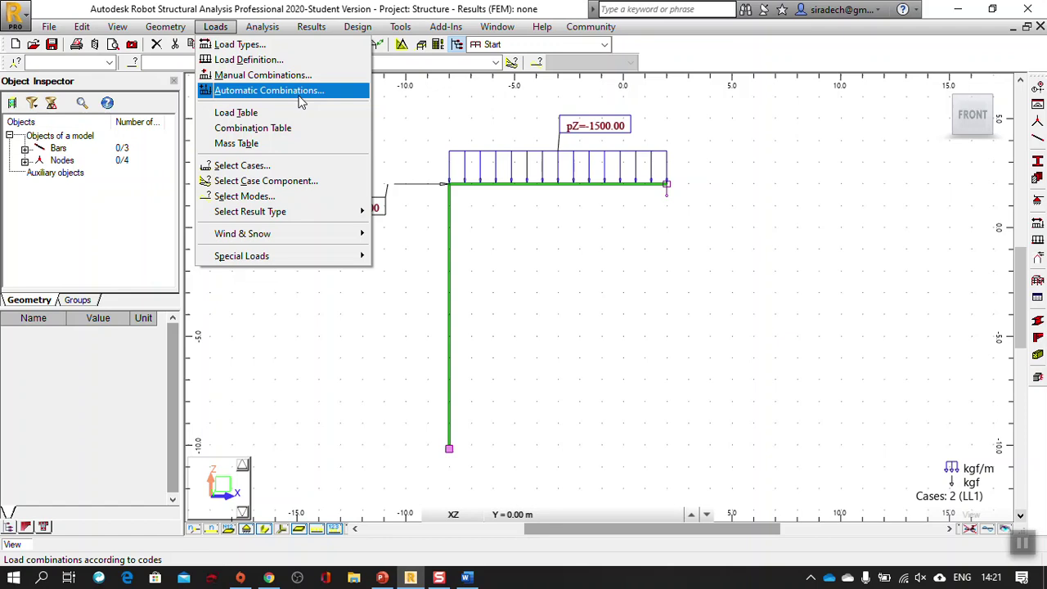
{"action": "mouse_move", "coordinate": [497, 26]}
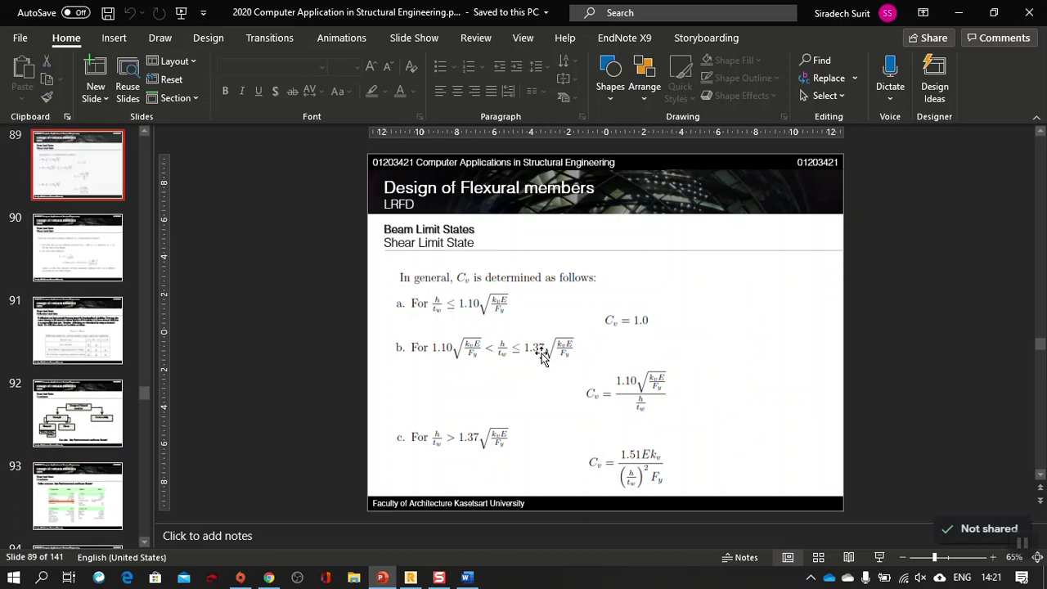
{"action": "scroll", "coordinate": [541, 352], "scroll_direction": "up", "scroll_amount": 19}
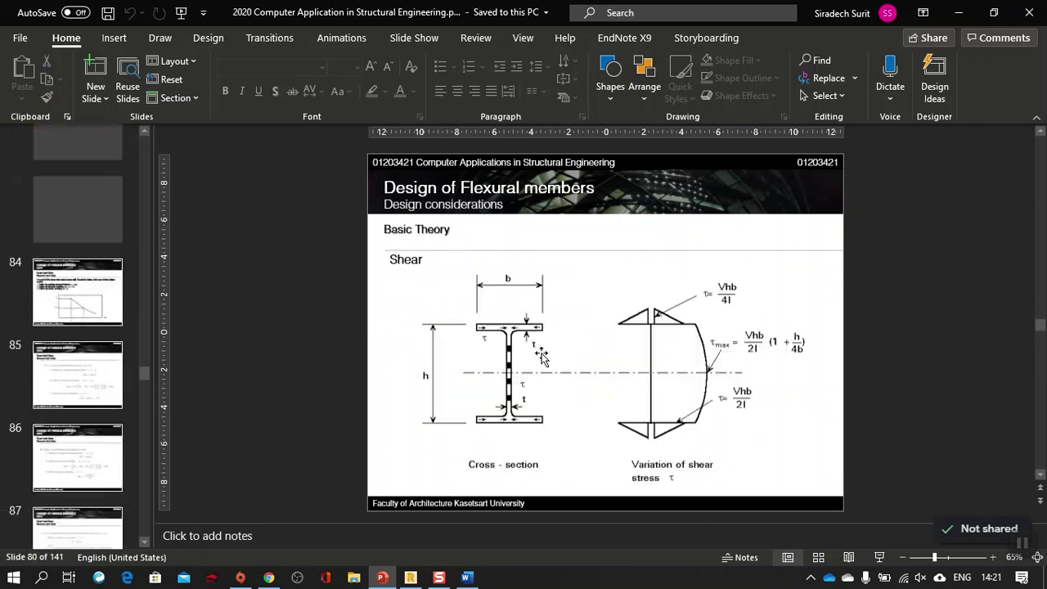
{"action": "scroll", "coordinate": [540, 356], "scroll_direction": "up", "scroll_amount": 4}
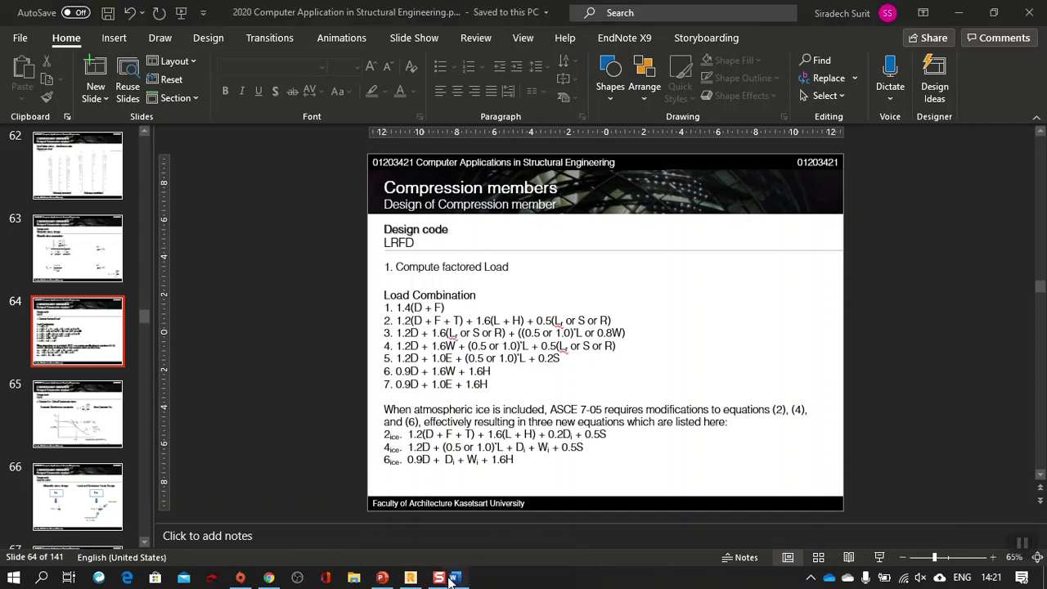
{"action": "left_click", "coordinate": [411, 578]}
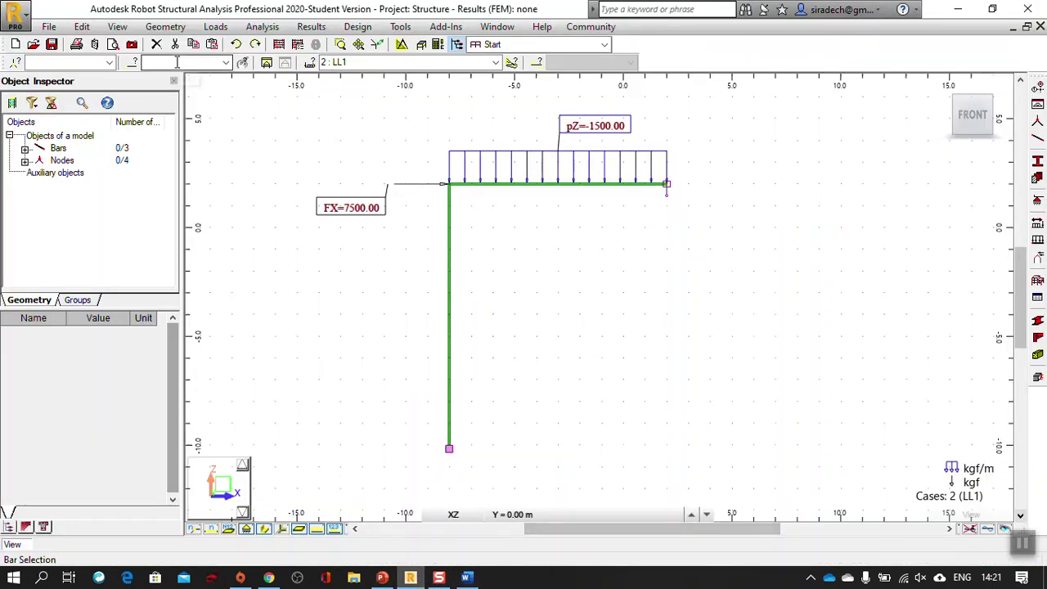
Create a manual load combination of type ULS as combination number 3.
{"action": "left_click", "coordinate": [217, 27]}
{"action": "left_click", "coordinate": [295, 74]}
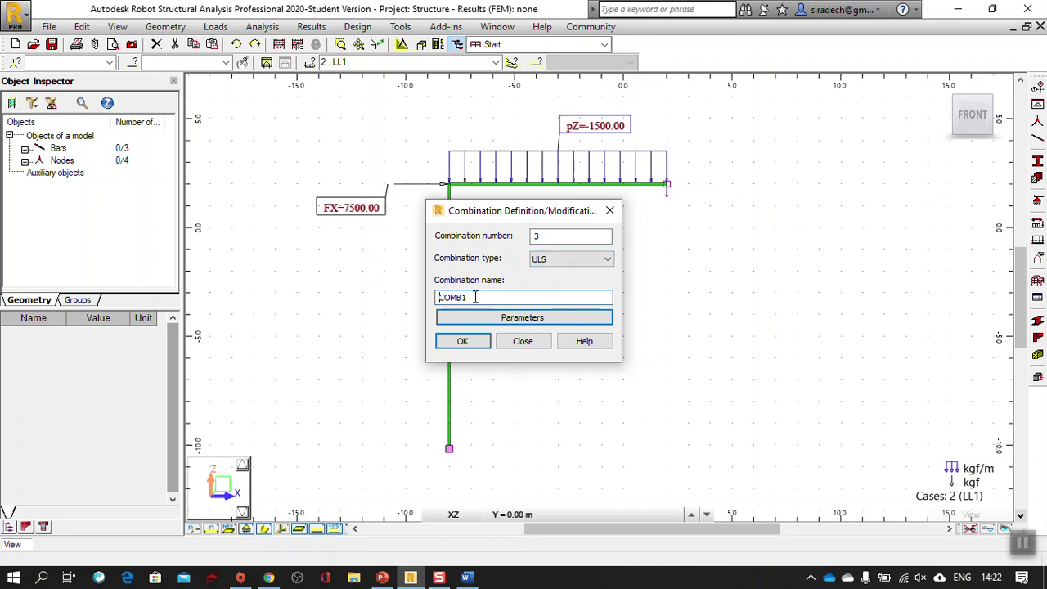
{"action": "left_click", "coordinate": [474, 344]}
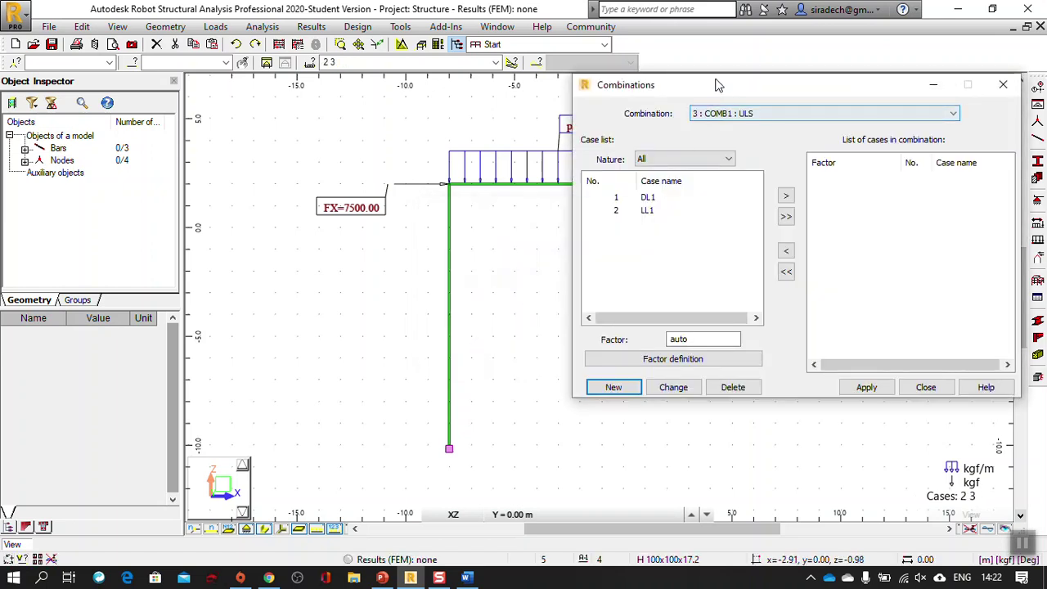
{"action": "left_click_drag", "start_coordinate": [715, 84], "coordinate": [451, 114]}
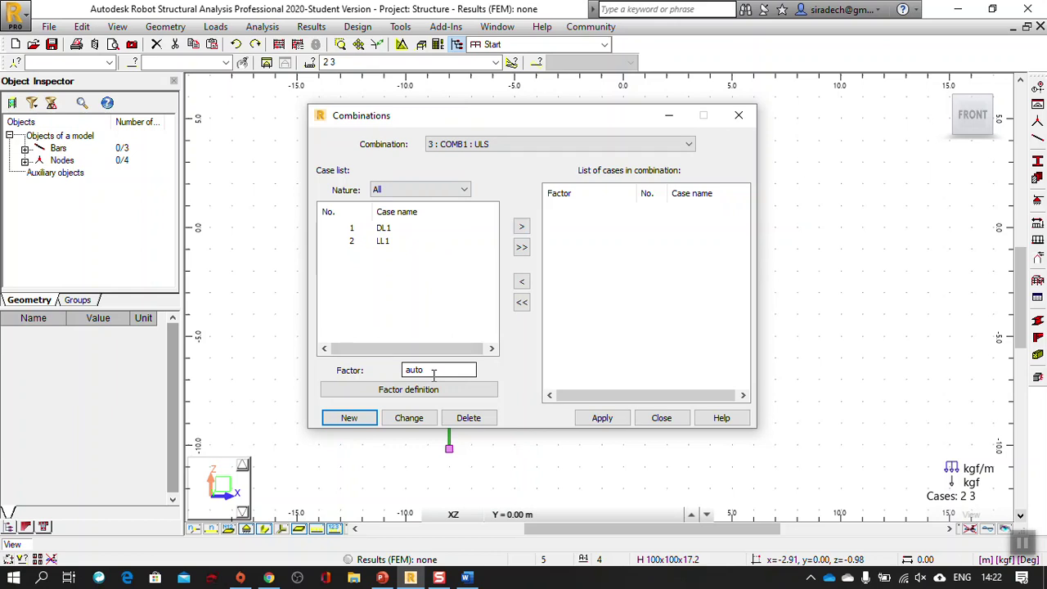
Include DL1 and LL1 in the ULS combination with a factor of 1.00 each and apply it.
{"action": "left_click", "coordinate": [521, 249]}
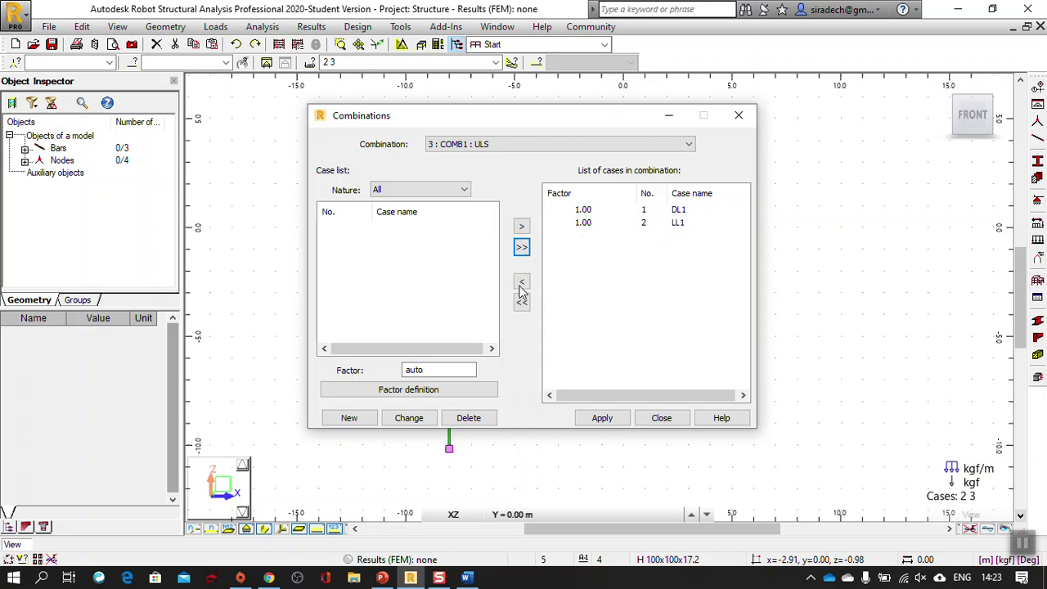
{"action": "left_click", "coordinate": [522, 304]}
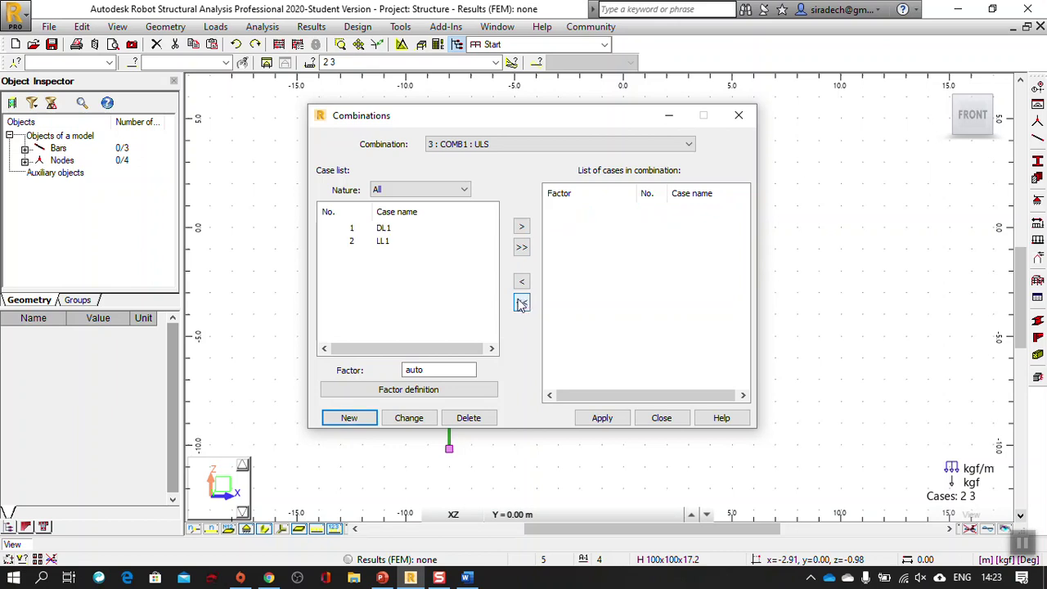
{"action": "left_click", "coordinate": [432, 369]}
{"action": "type", "text": "1"}
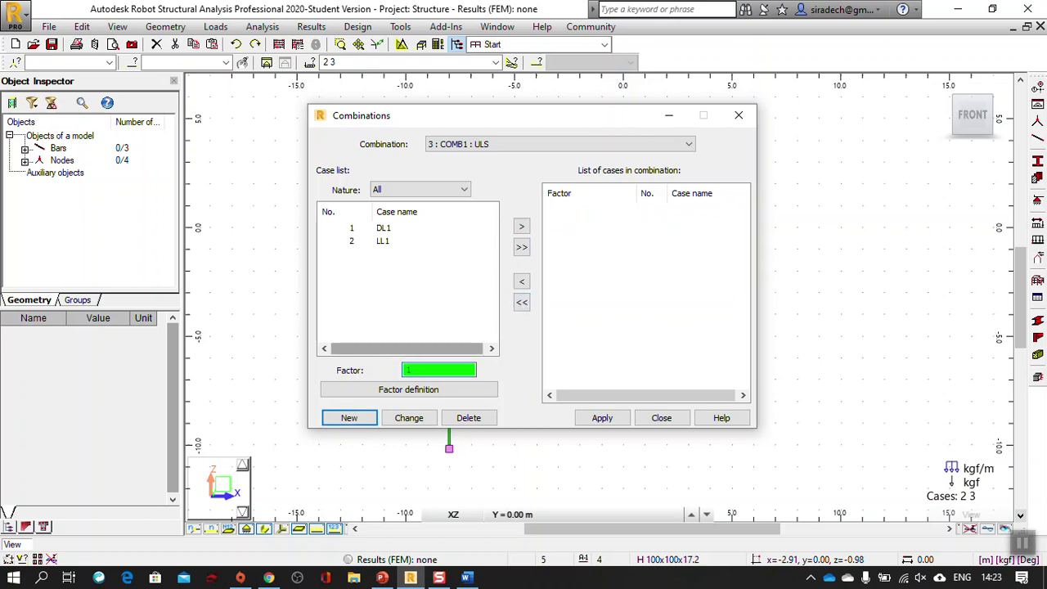
{"action": "left_click", "coordinate": [521, 248]}
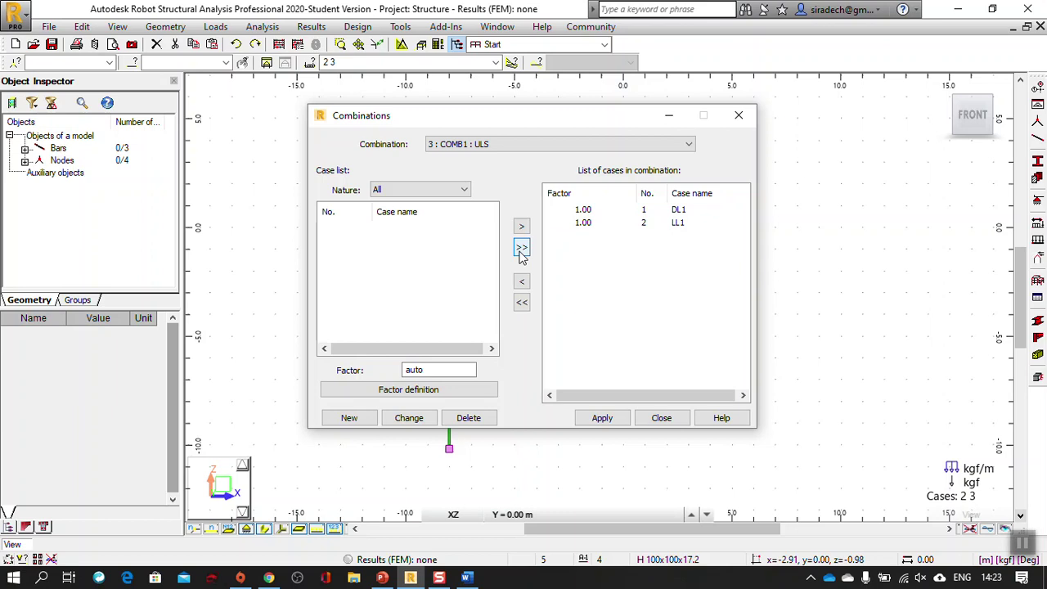
{"action": "left_click", "coordinate": [521, 249]}
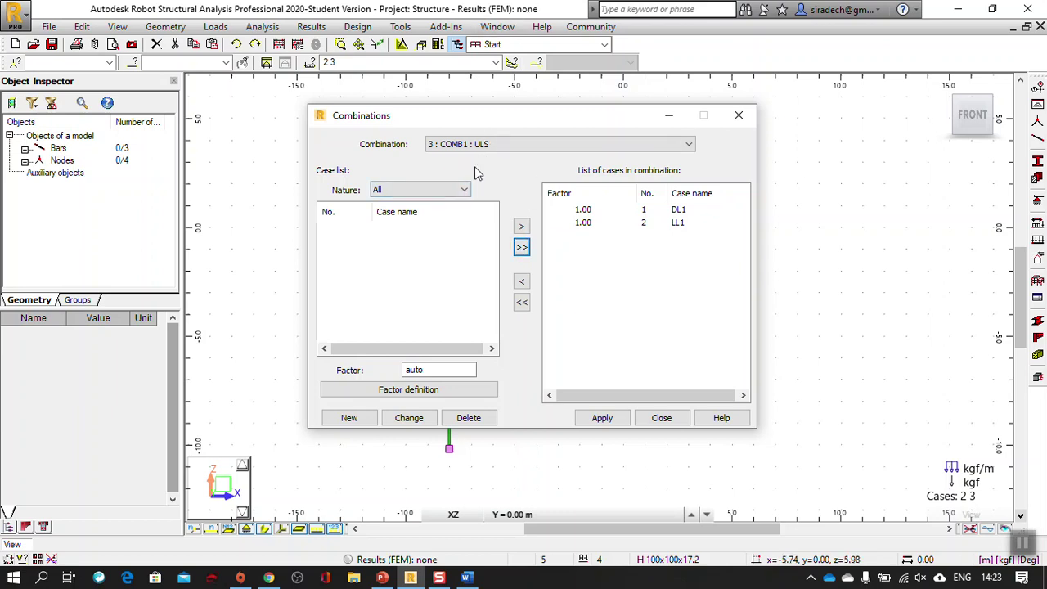
{"action": "left_click", "coordinate": [612, 423]}
Create another manual load combination, number 4, with the combination type set to SLS.
{"action": "left_click", "coordinate": [357, 423]}
{"action": "left_click", "coordinate": [615, 243]}
{"action": "left_click", "coordinate": [556, 270]}
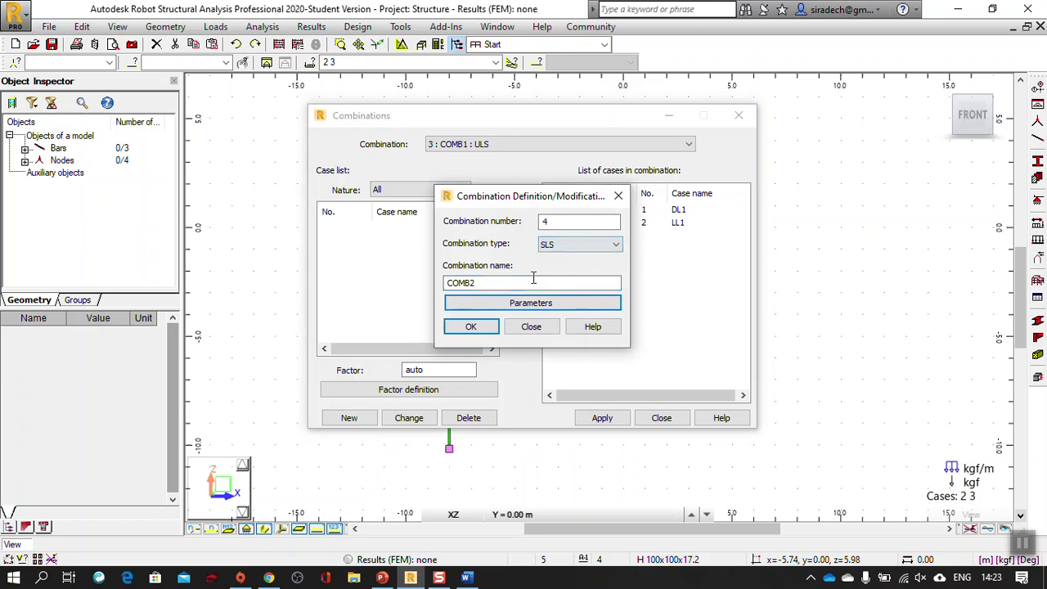
{"action": "left_click", "coordinate": [471, 326]}
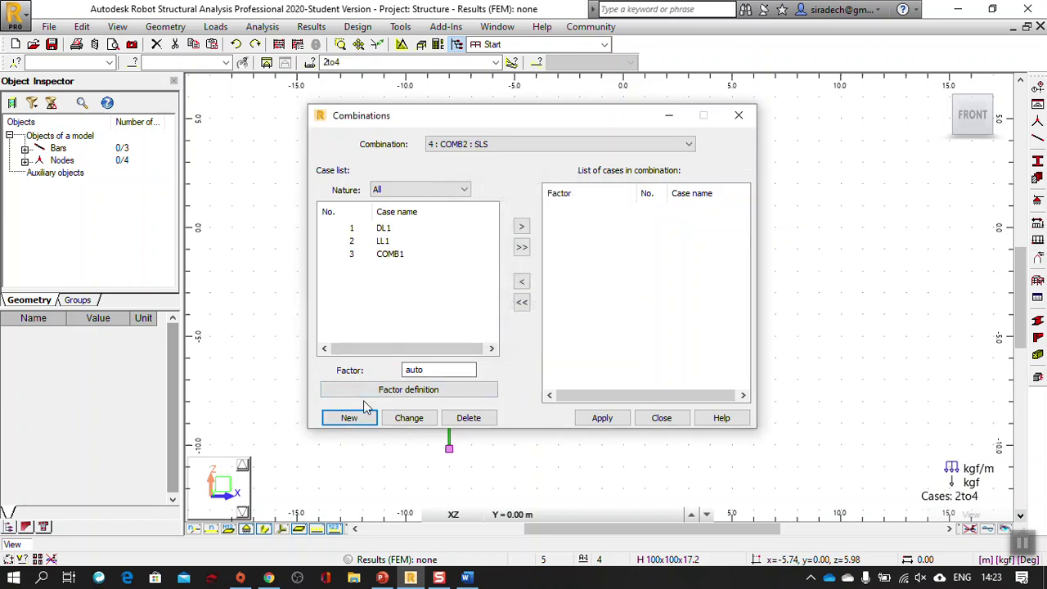
Add only DL1 and LL1 to the SLS combination with a factor of 1 each, apply it and finish defining combinations.
{"action": "left_click", "coordinate": [352, 227]}
{"action": "left_click", "coordinate": [352, 241], "text": "ctrl"}
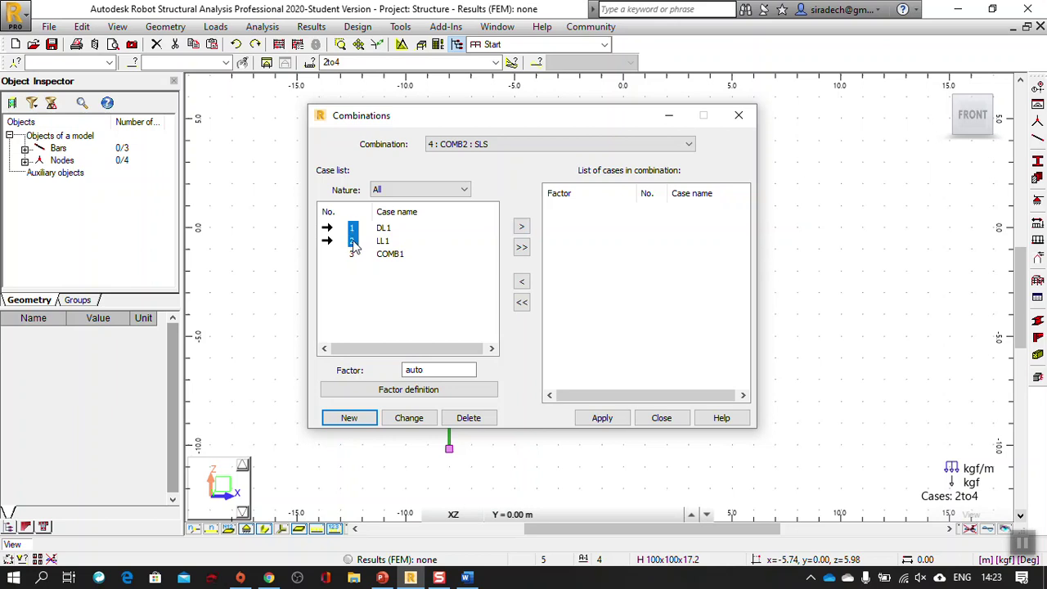
{"action": "left_click", "coordinate": [429, 369]}
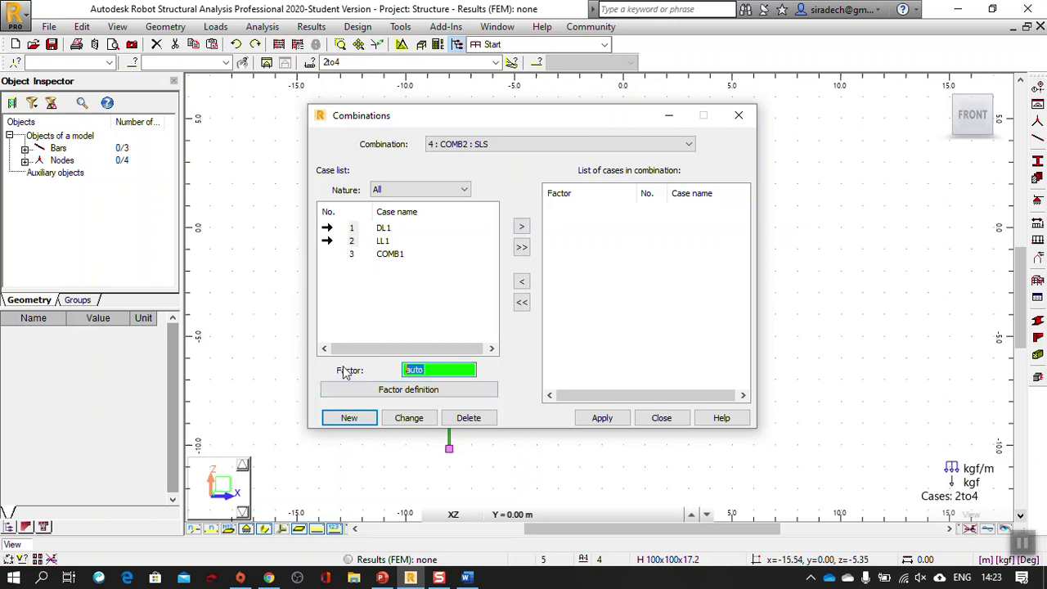
{"action": "type", "text": "1"}
{"action": "left_click", "coordinate": [522, 226]}
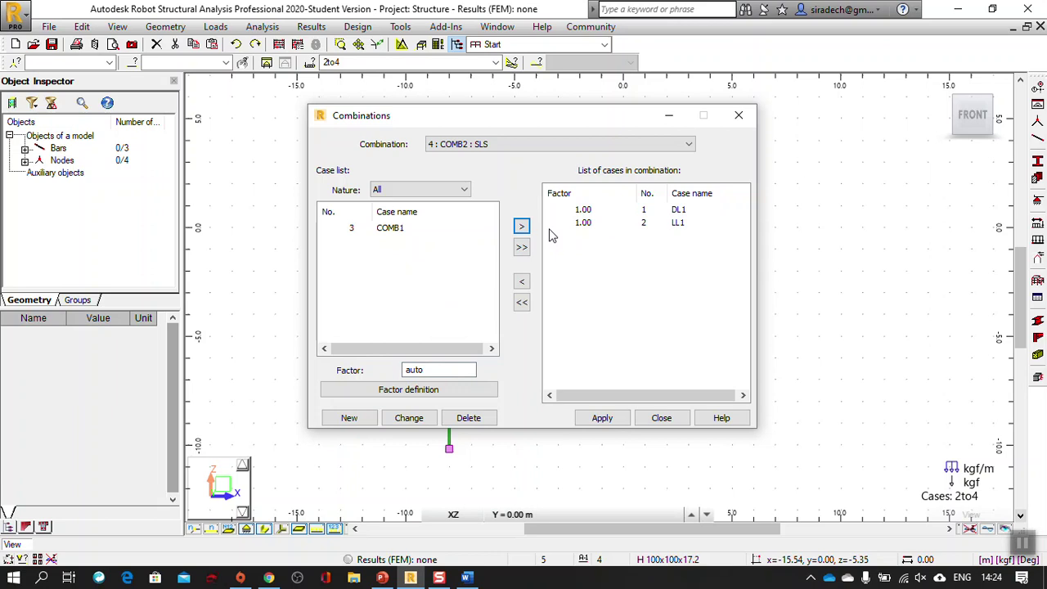
{"action": "left_click", "coordinate": [602, 419]}
{"action": "left_click", "coordinate": [662, 418]}
Check the list of load cases and combinations, and switch the workspace layout to Steel/Aluminum Design.
{"action": "left_click", "coordinate": [495, 63]}
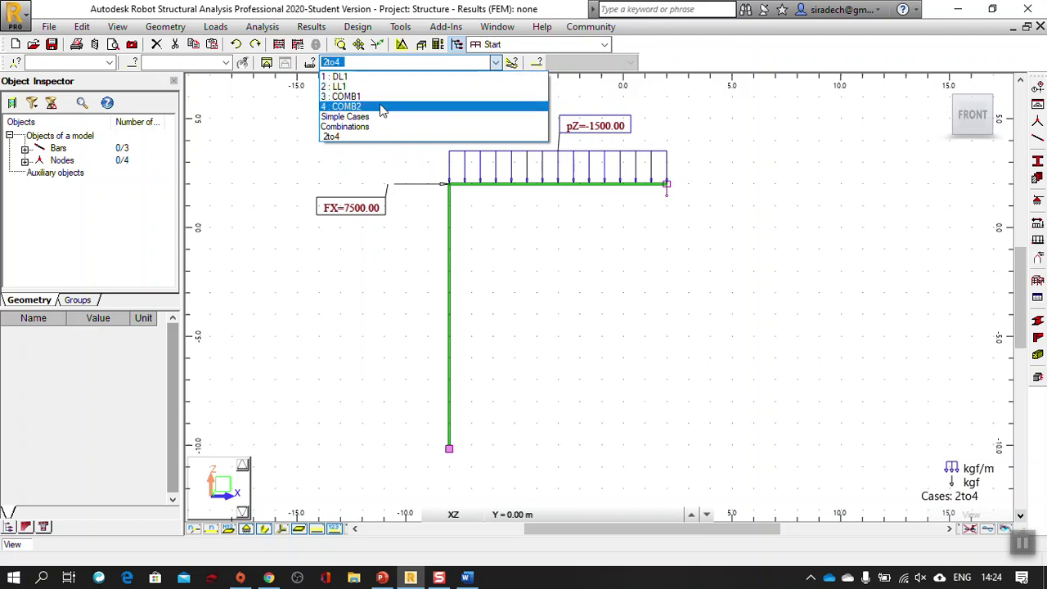
{"action": "left_click", "coordinate": [494, 276]}
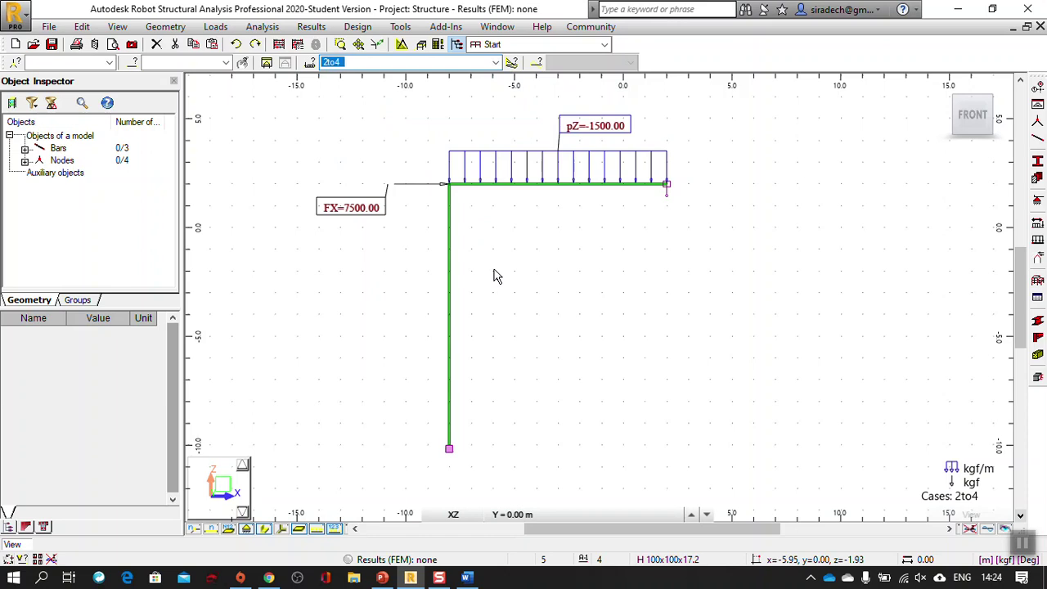
{"action": "left_click", "coordinate": [607, 46]}
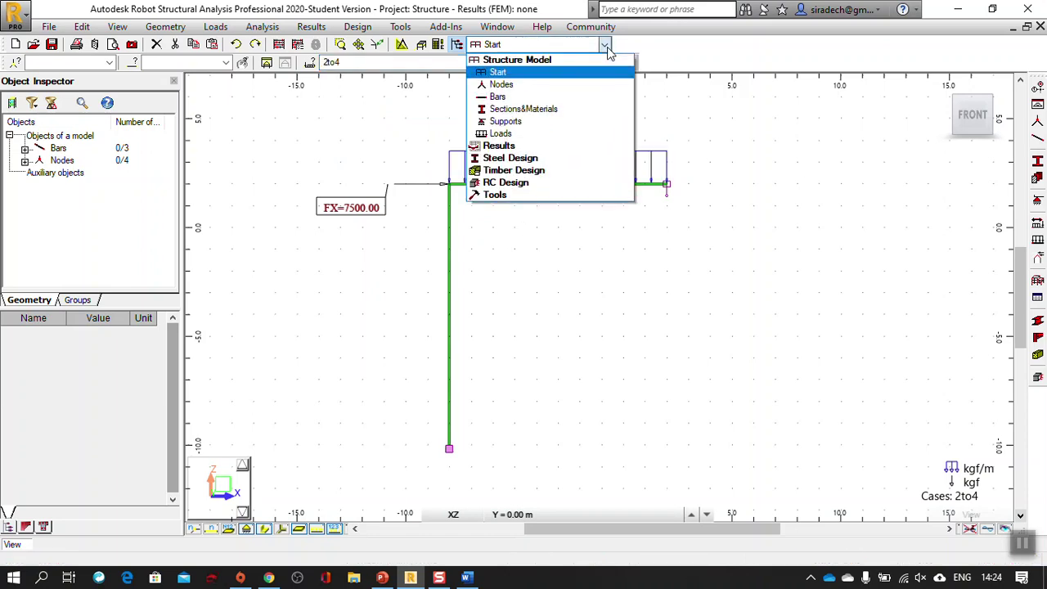
{"action": "left_click", "coordinate": [531, 159]}
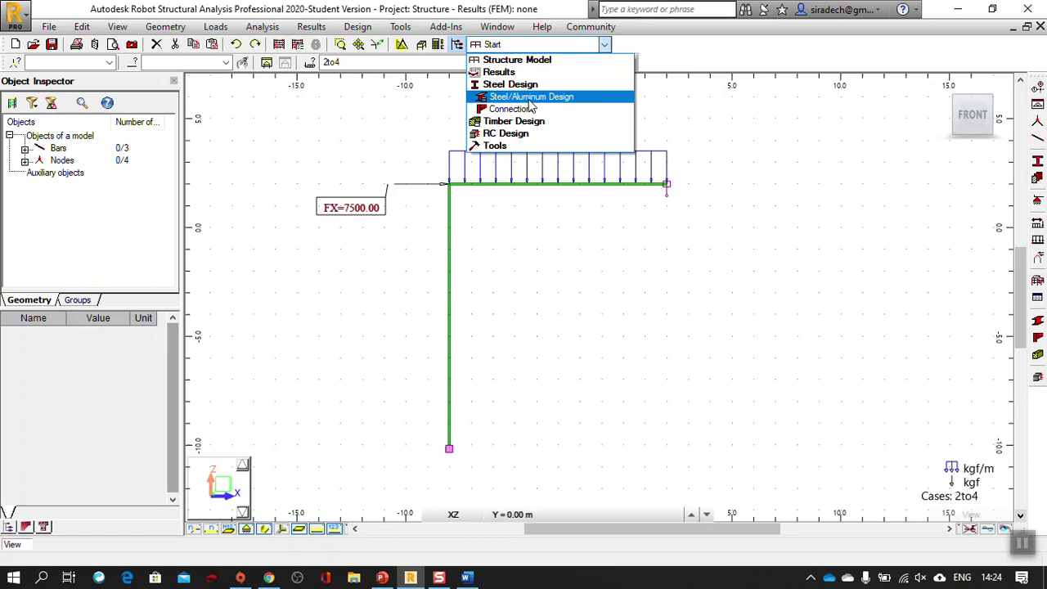
{"action": "left_click", "coordinate": [530, 98]}
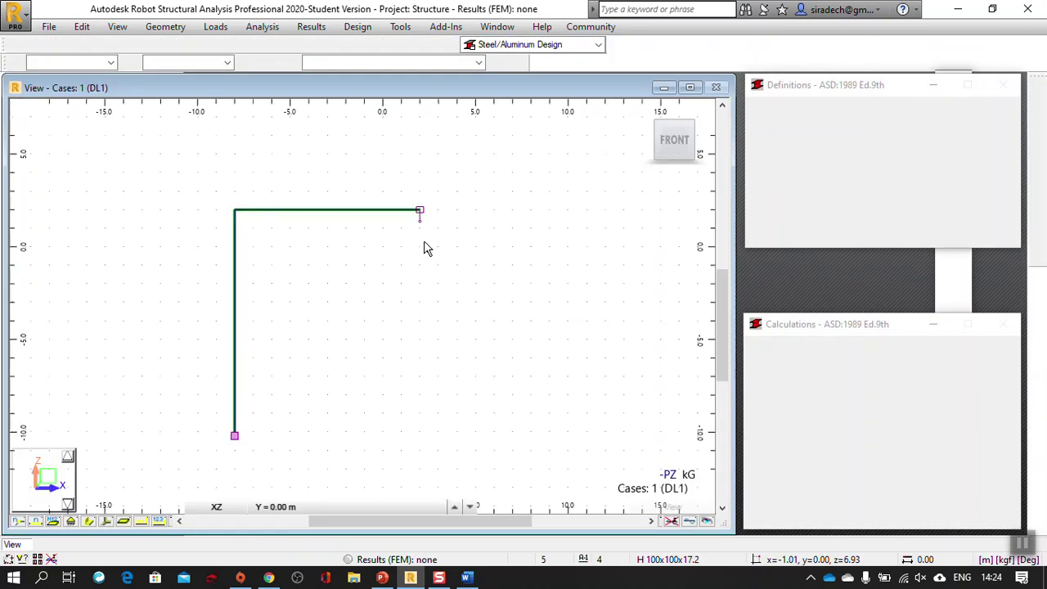
{"action": "scroll", "coordinate": [355, 270], "scroll_direction": "up", "scroll_amount": 1}
{"action": "scroll", "coordinate": [343, 273], "scroll_direction": "down", "scroll_amount": 1}
{"action": "middle_click_drag", "start_coordinate": [344, 273], "coordinate": [378, 251]}
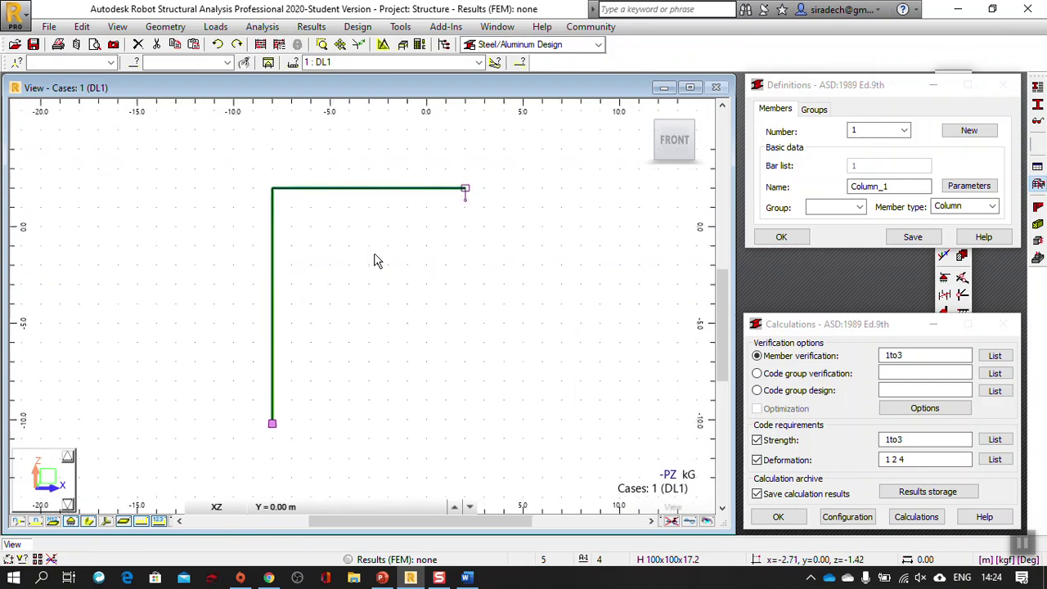
Display the bar numbers on the frame and run the structural analysis, dismissing the calculation messages.
{"action": "left_click", "coordinate": [813, 337]}
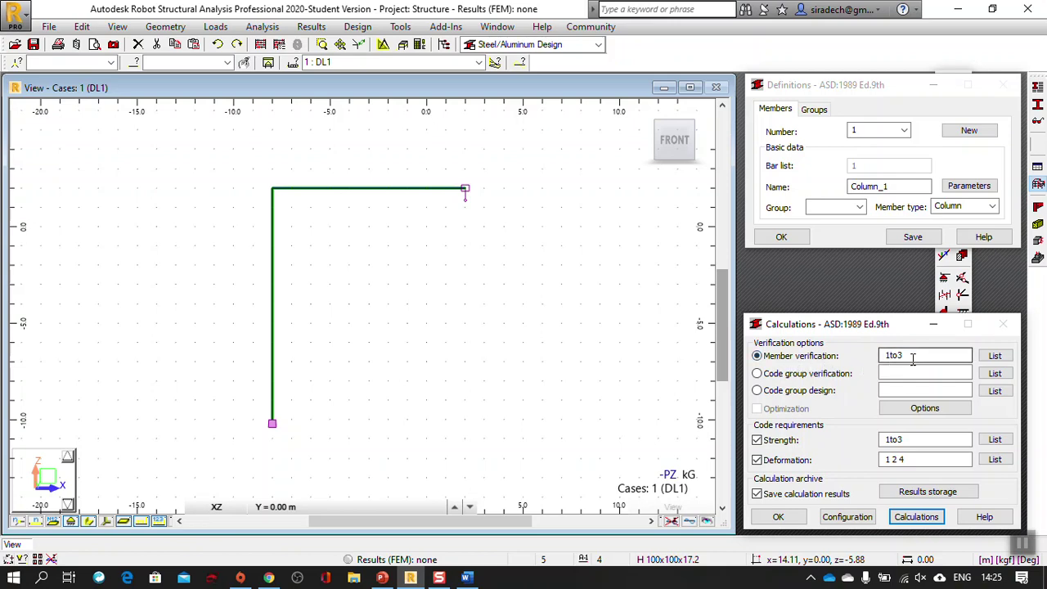
{"action": "left_click", "coordinate": [34, 521]}
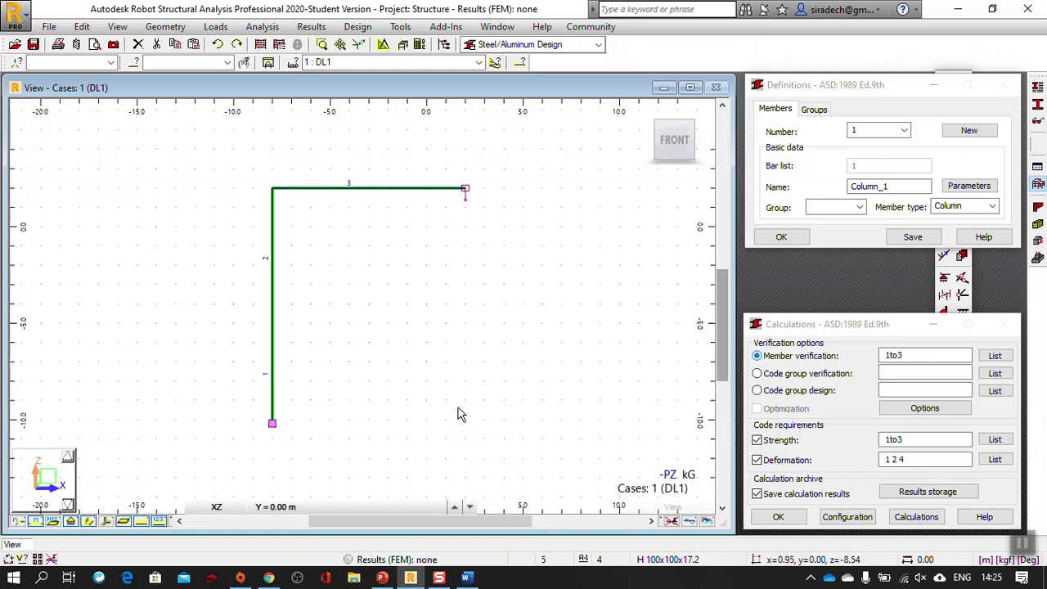
{"action": "left_click", "coordinate": [260, 47]}
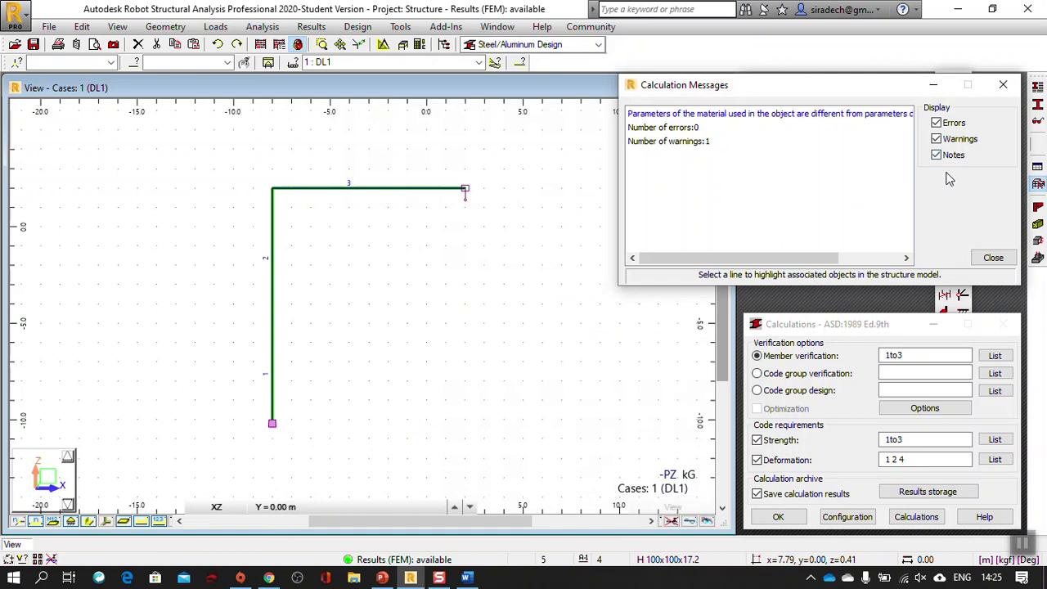
{"action": "left_click", "coordinate": [992, 258]}
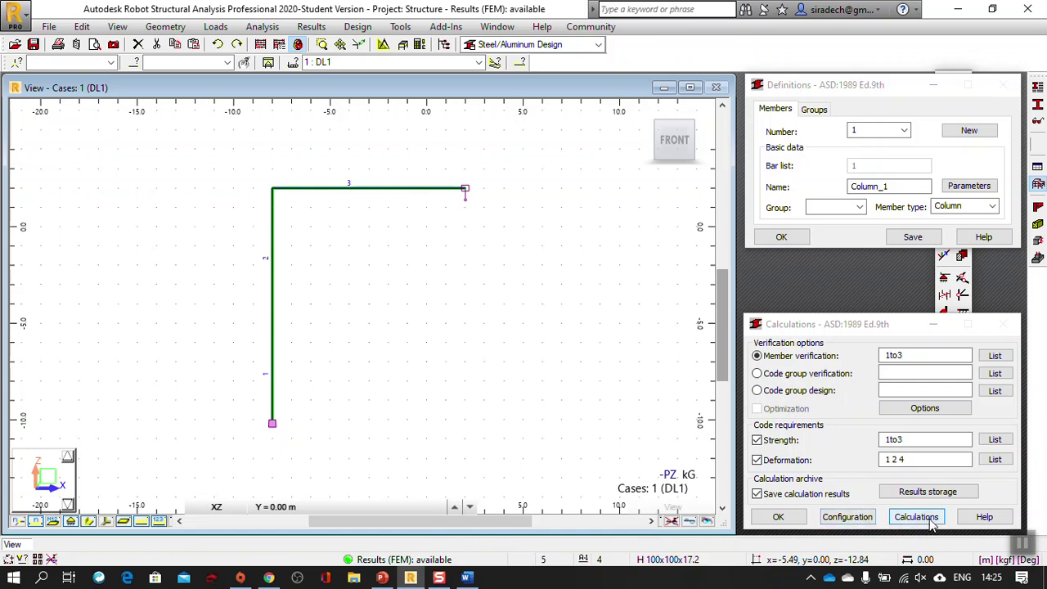
Run the steel member verification for members 1to3, review the results for each member and close them.
{"action": "left_click", "coordinate": [831, 325]}
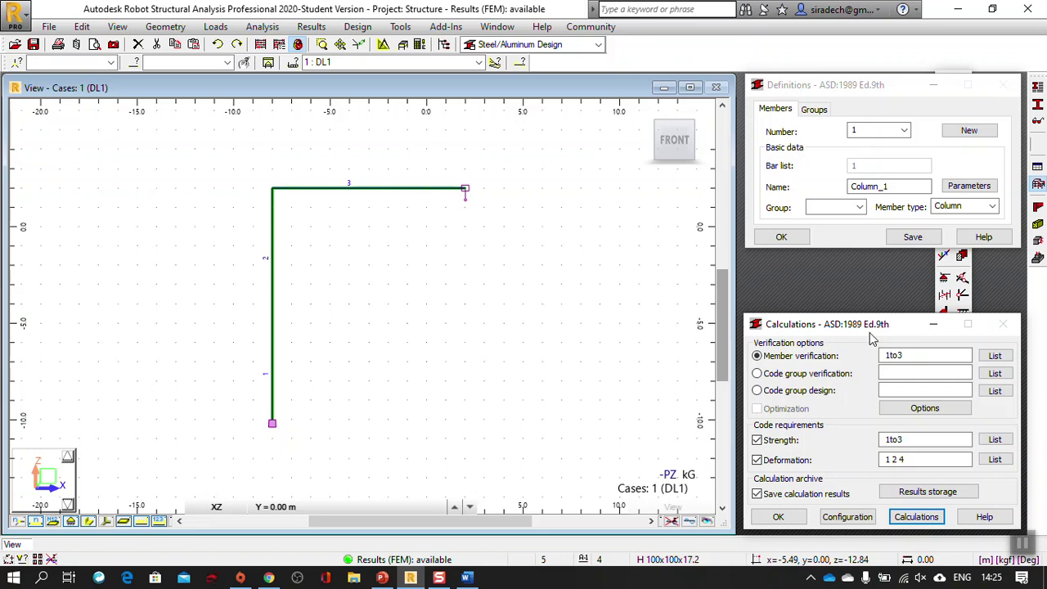
{"action": "left_click", "coordinate": [909, 517]}
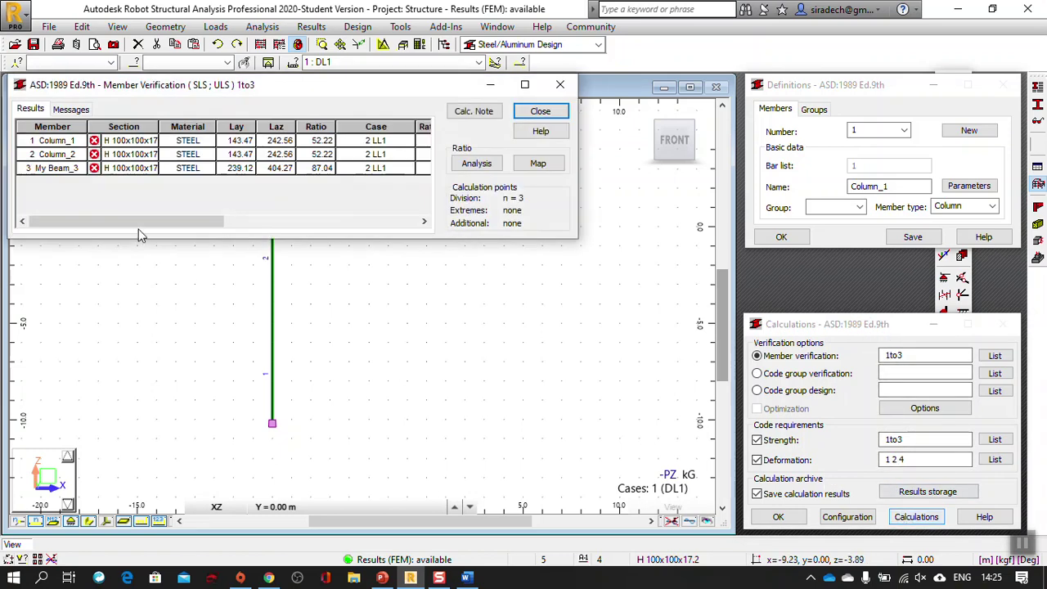
{"action": "left_click_drag", "start_coordinate": [183, 85], "coordinate": [372, 137]}
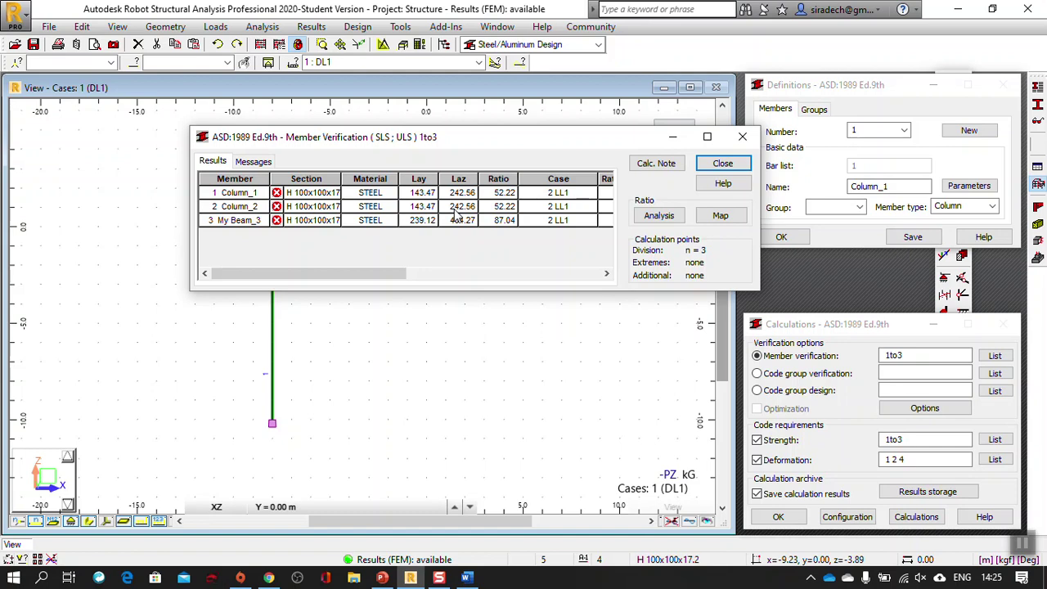
{"action": "left_click", "coordinate": [721, 164]}
{"action": "left_click", "coordinate": [318, 264]}
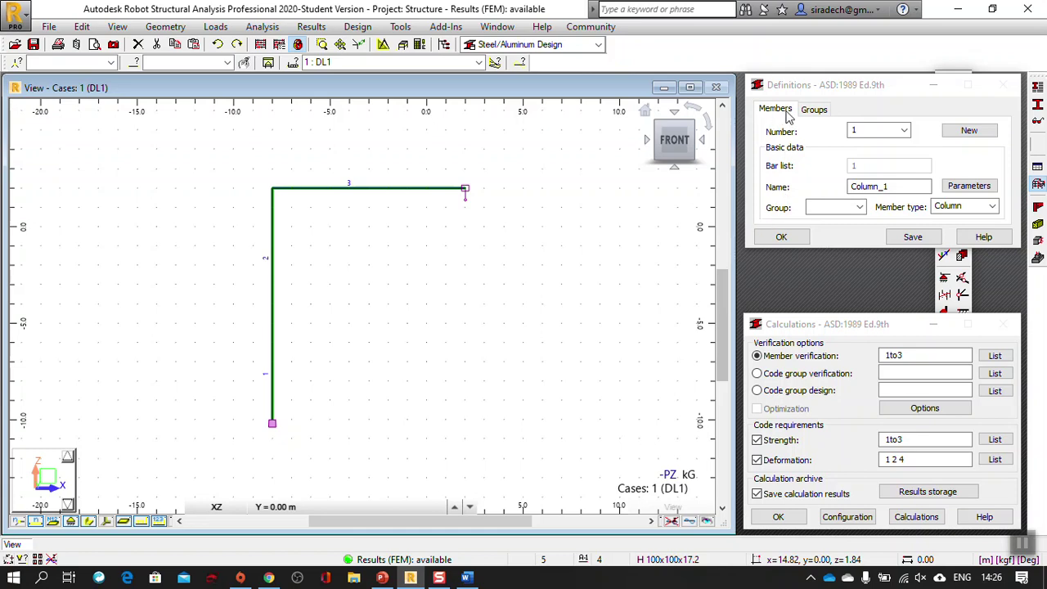
Create a new steel design group containing both column bars, 1 and 2, as its member list.
{"action": "left_click", "coordinate": [805, 89]}
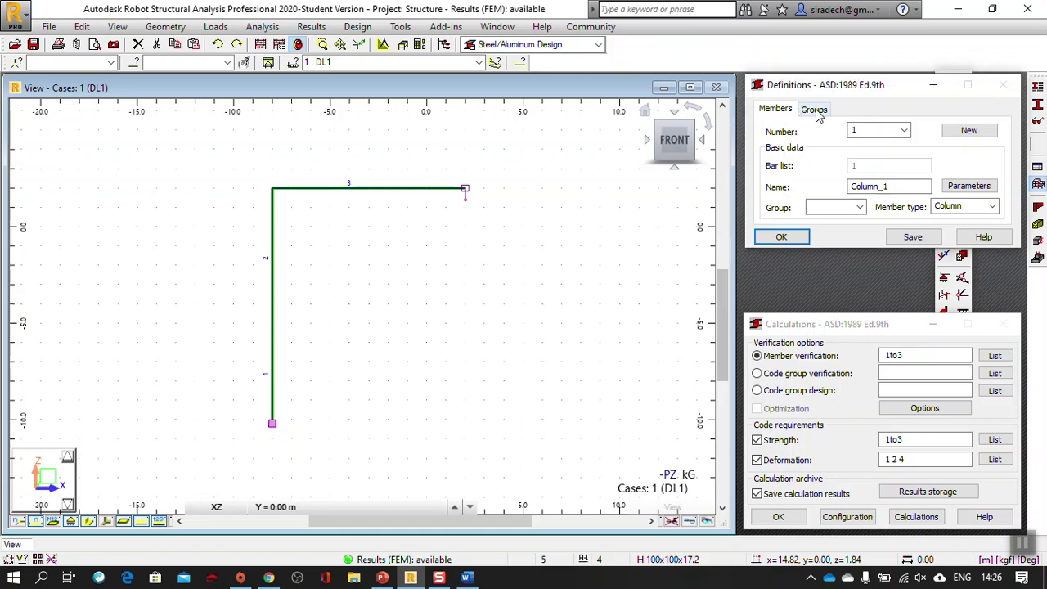
{"action": "left_click", "coordinate": [814, 111]}
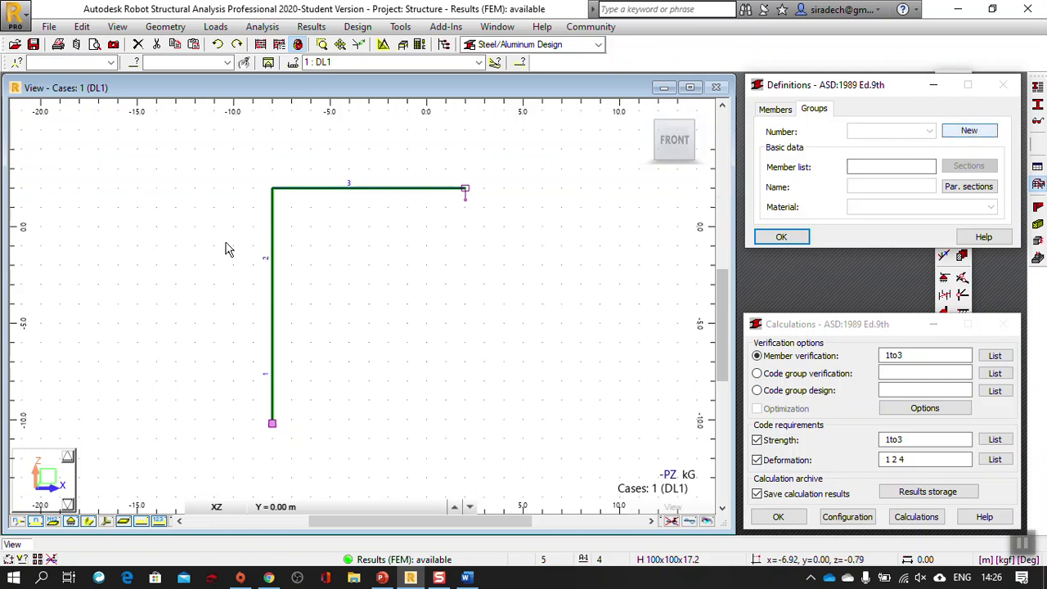
{"action": "left_click", "coordinate": [275, 248]}
{"action": "left_click", "coordinate": [854, 167]}
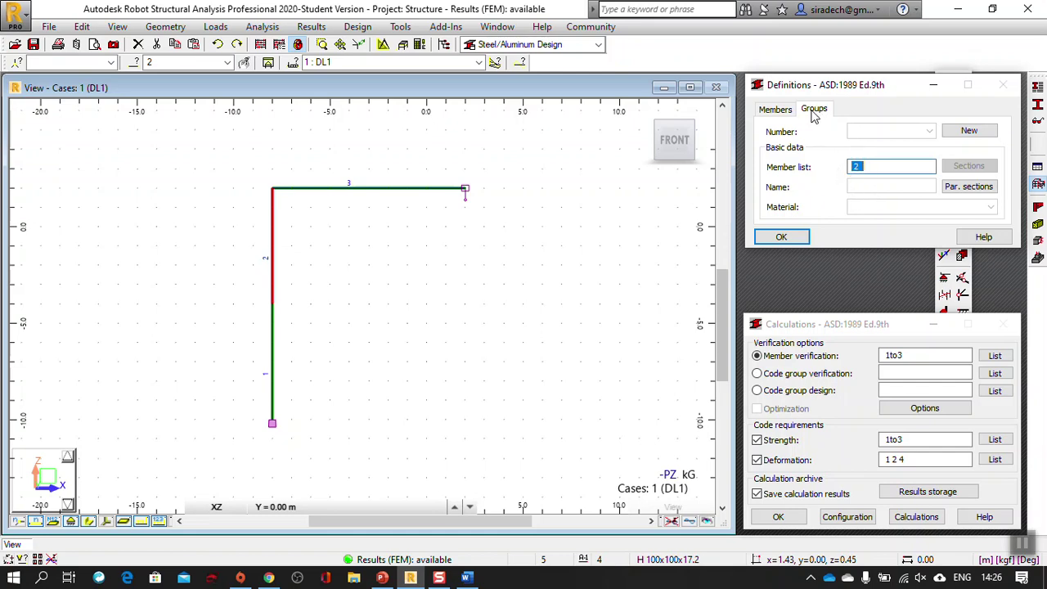
{"action": "left_click", "coordinate": [874, 166]}
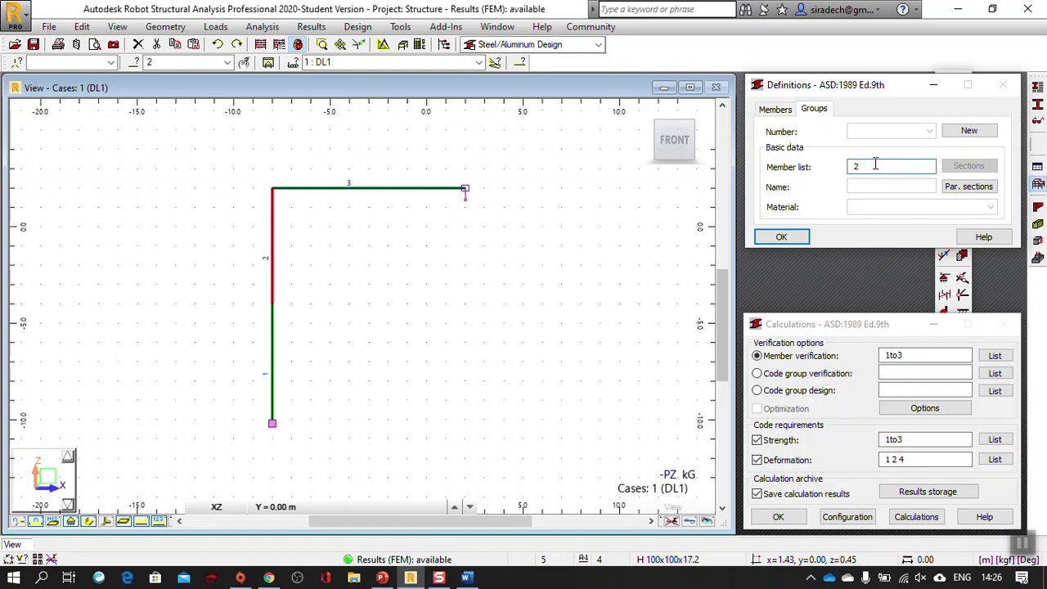
{"action": "left_click", "coordinate": [274, 330]}
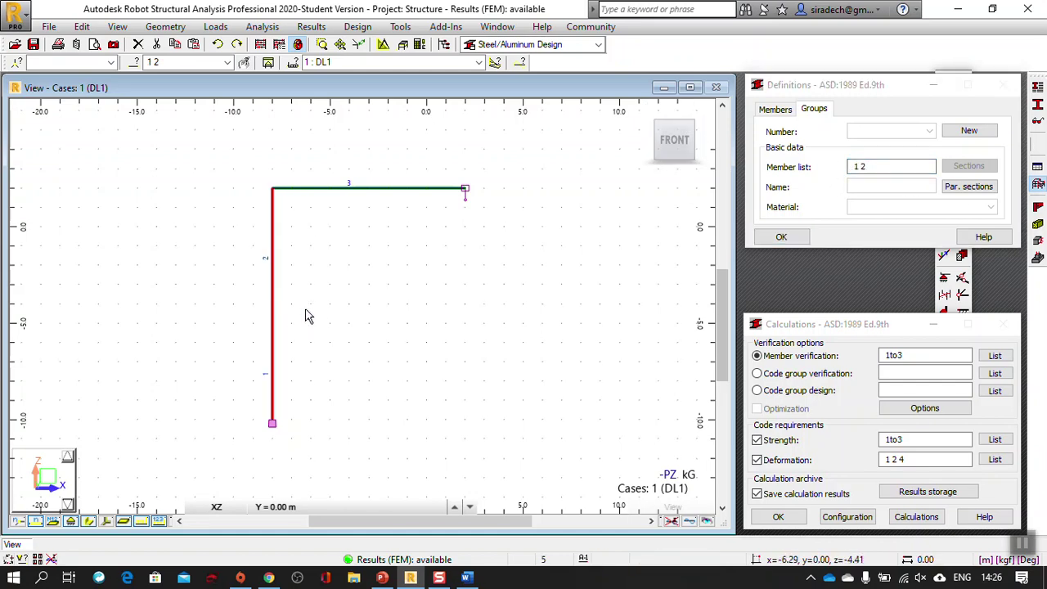
{"action": "left_click_drag", "start_coordinate": [323, 253], "coordinate": [255, 350]}
{"action": "left_click", "coordinate": [358, 296]}
{"action": "left_click", "coordinate": [276, 251]}
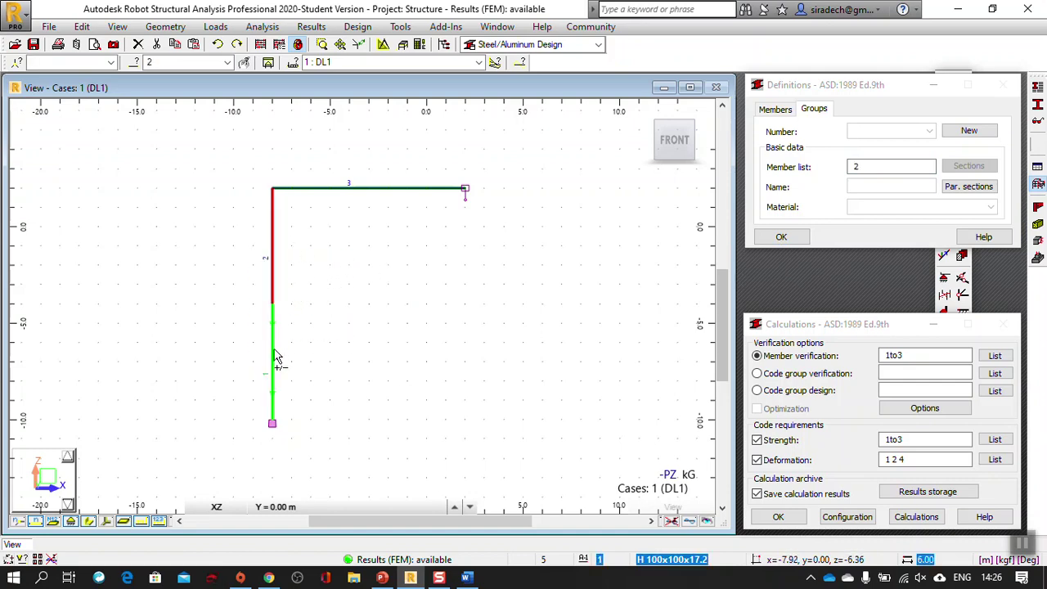
{"action": "left_click", "coordinate": [276, 356]}
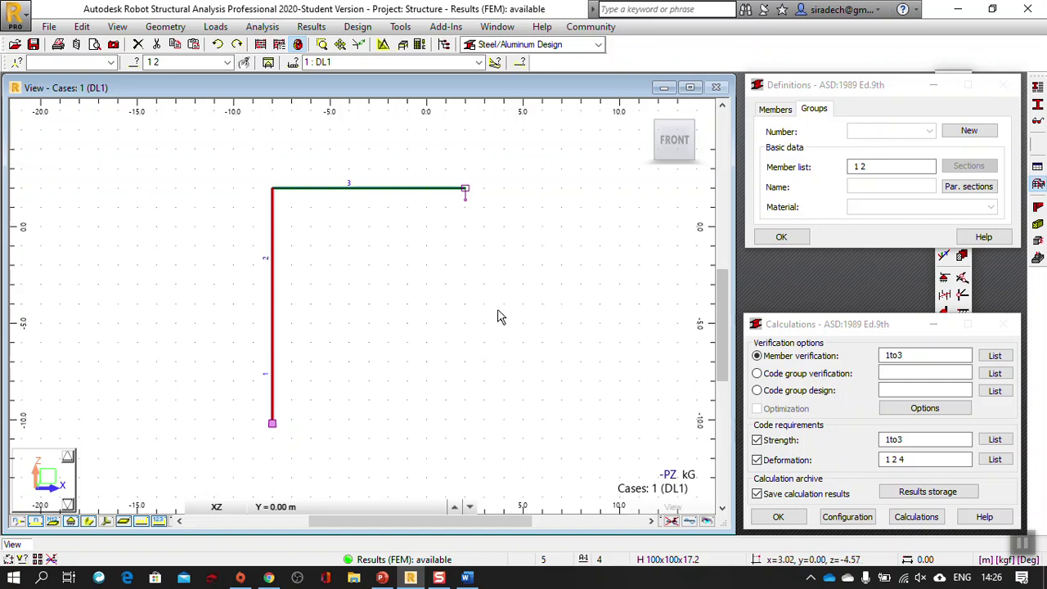
{"action": "left_click", "coordinate": [872, 188]}
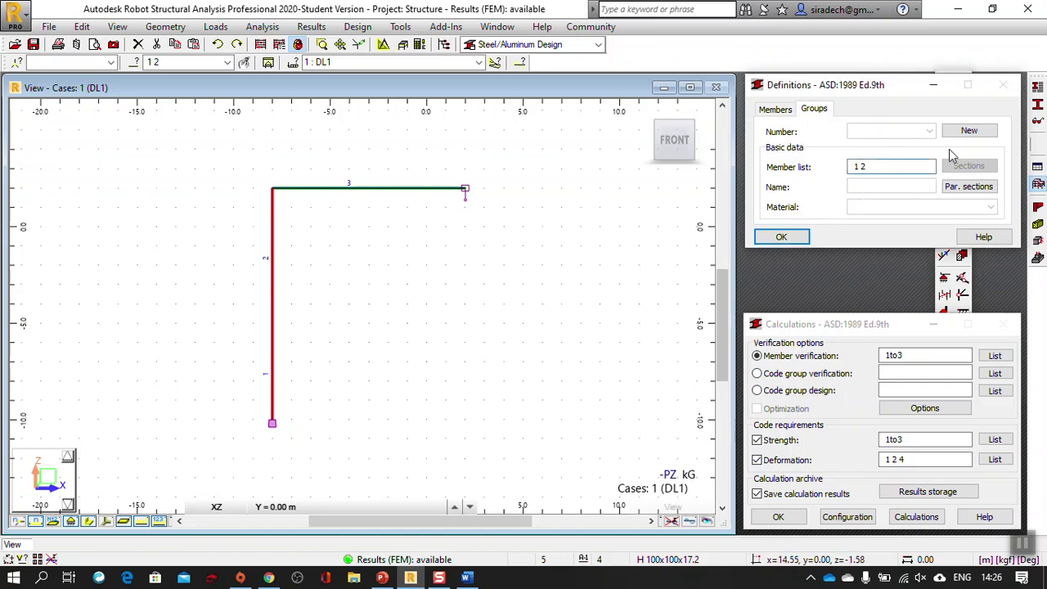
{"action": "left_click", "coordinate": [968, 131]}
{"action": "left_click", "coordinate": [894, 188]}
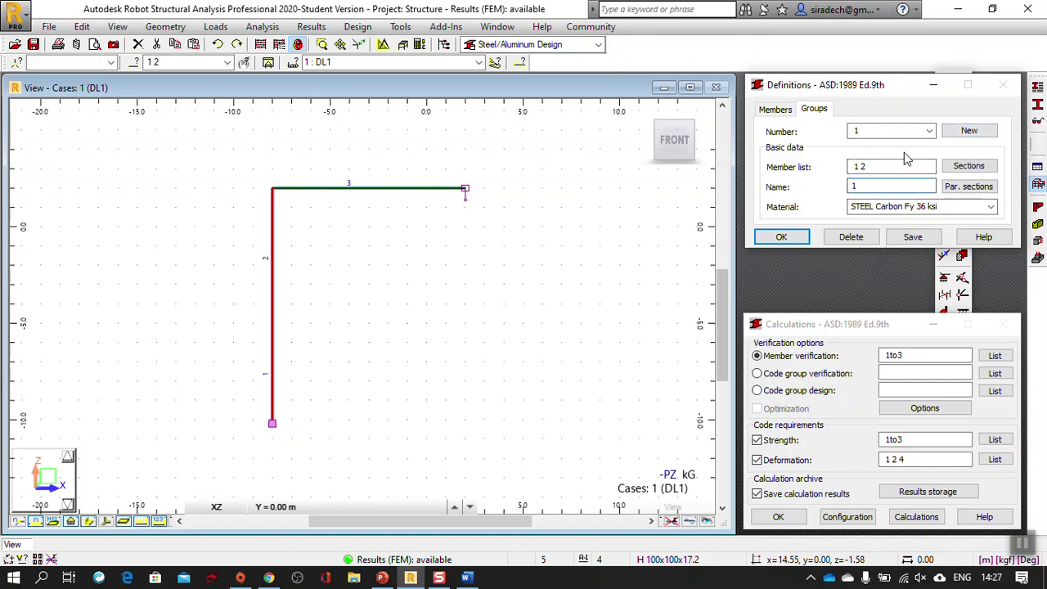
Name group 1 Column, set its material to STEEL Fe 24 Carbon Steel Fy=2400 ksc. and save it.
{"action": "left_click", "coordinate": [859, 134]}
{"action": "double_click", "coordinate": [872, 190]}
{"action": "type", "text": "Column"}
{"action": "left_click", "coordinate": [990, 207]}
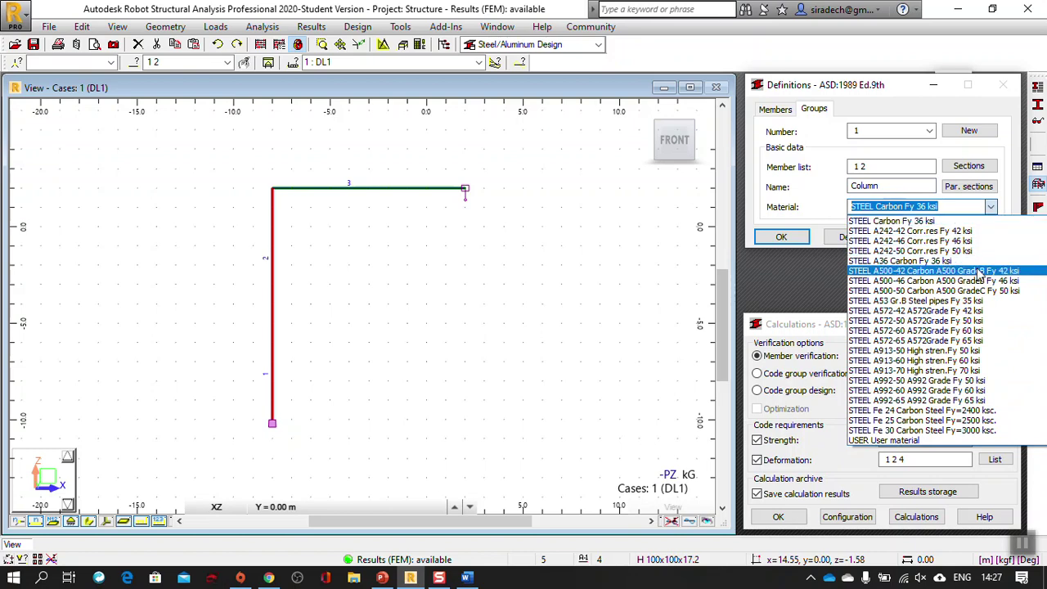
{"action": "left_click", "coordinate": [963, 411]}
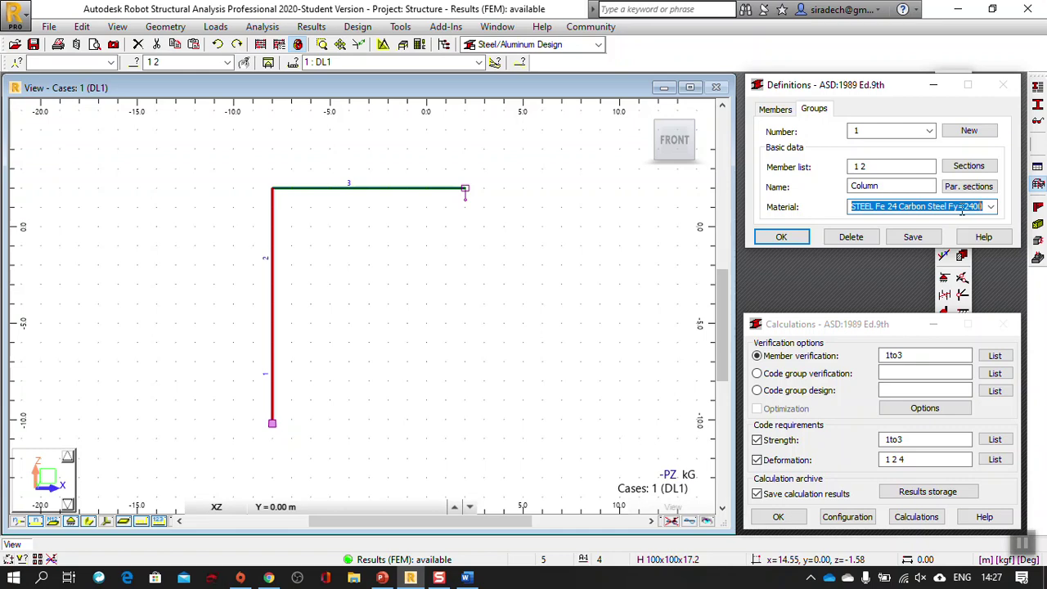
{"action": "left_click", "coordinate": [897, 242]}
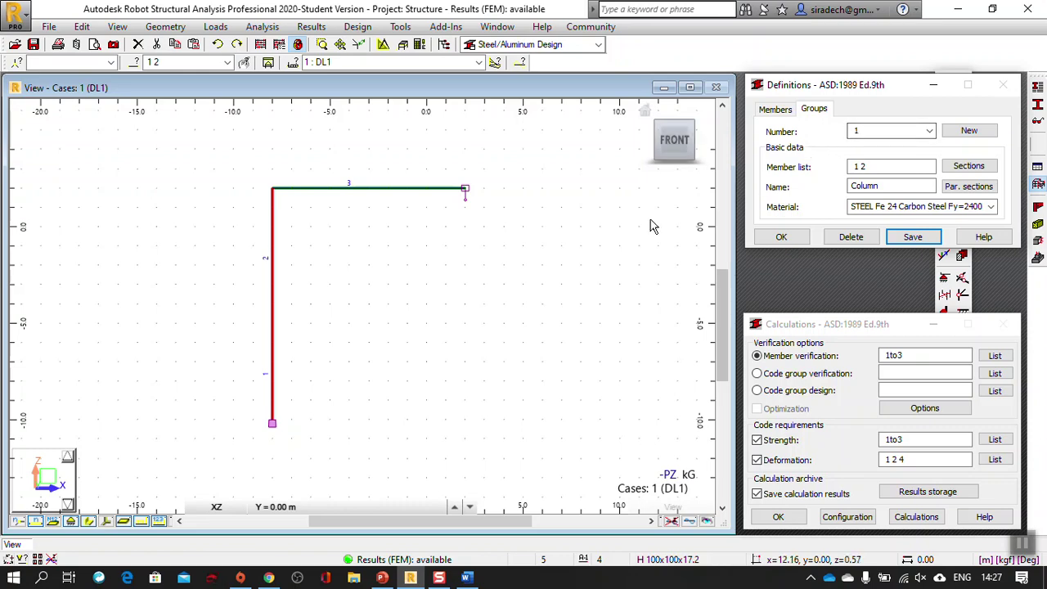
{"action": "left_click", "coordinate": [618, 244]}
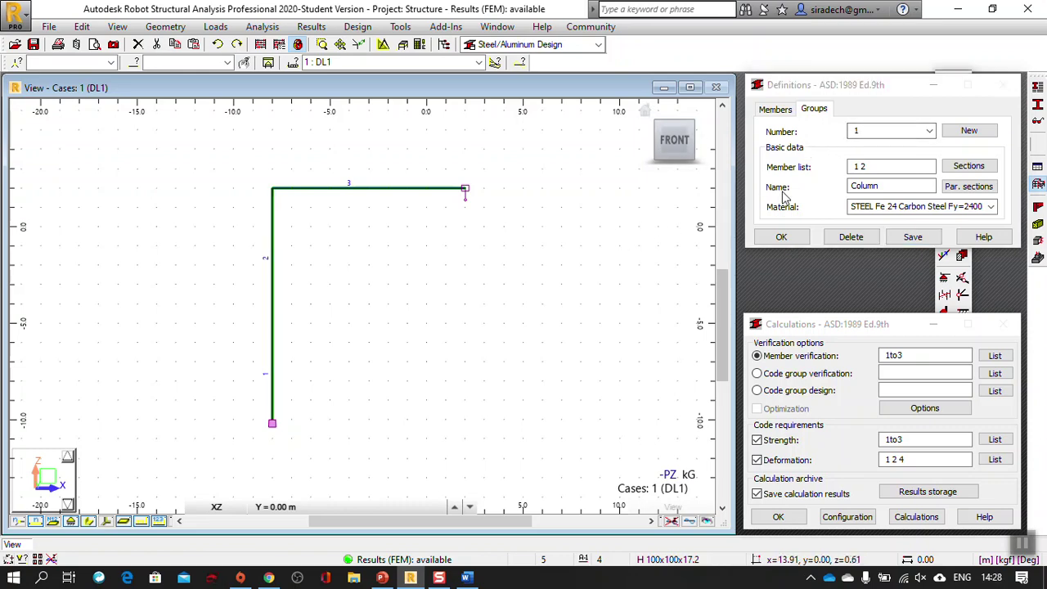
Create design group 2 with only the horizontal bar 3 as its member, name it Beam and save it.
{"action": "left_click", "coordinate": [968, 134]}
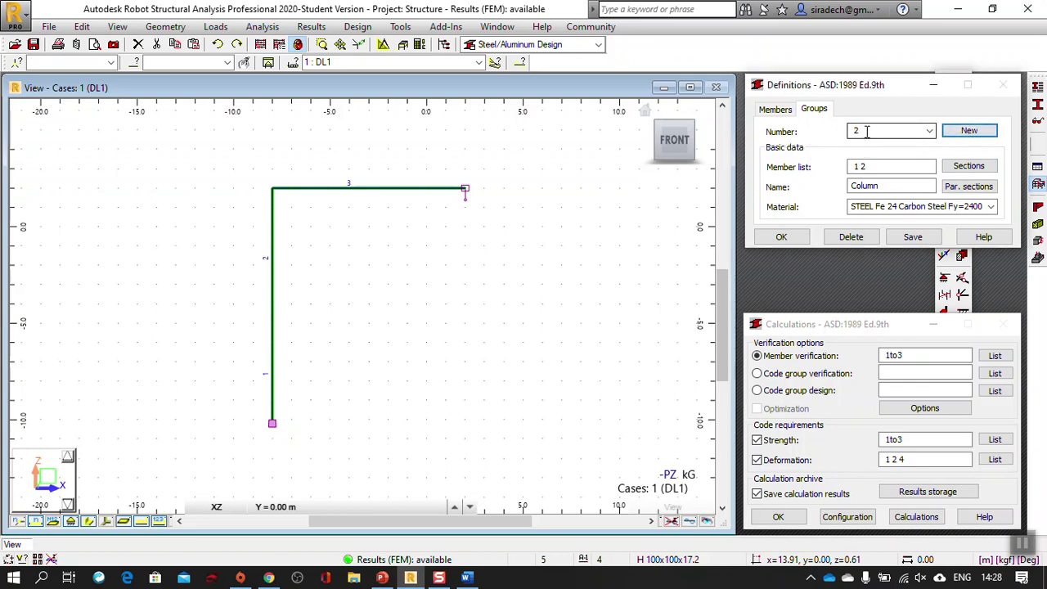
{"action": "double_click", "coordinate": [858, 167]}
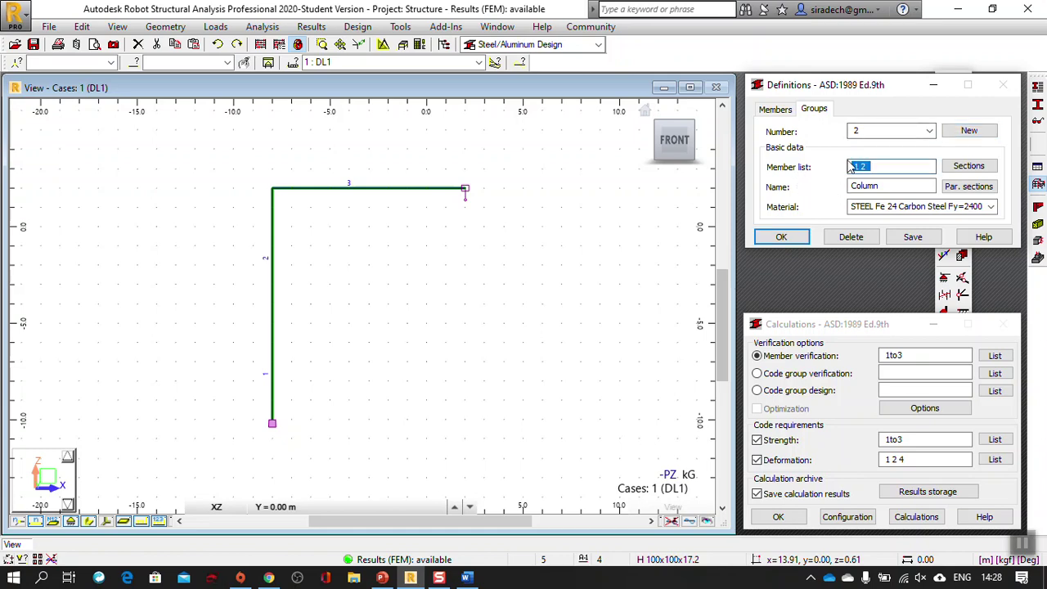
{"action": "key", "text": "BackSpace"}
{"action": "left_click", "coordinate": [375, 194]}
{"action": "left_click", "coordinate": [385, 284]}
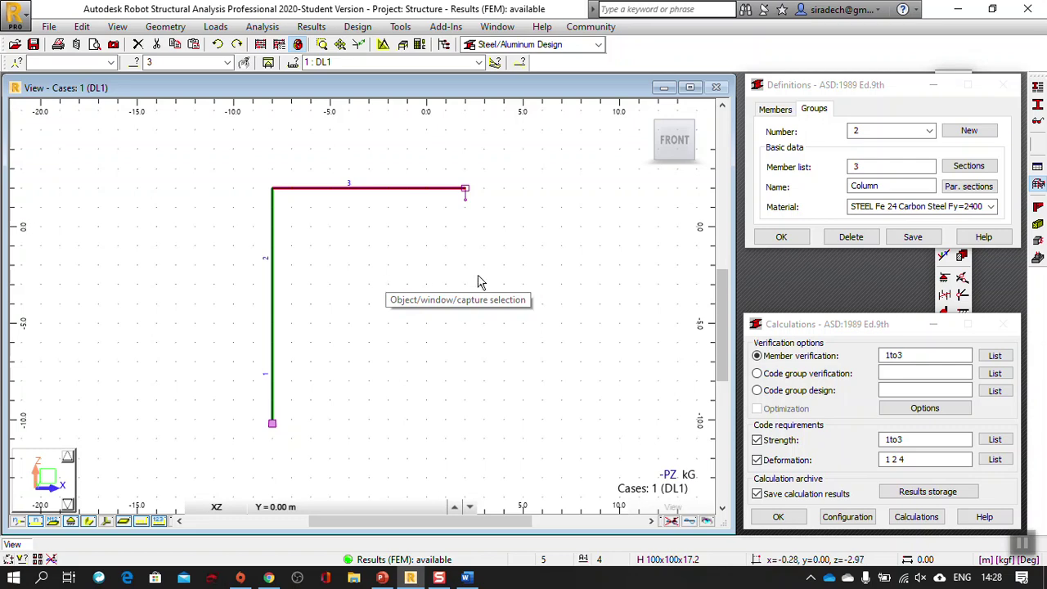
{"action": "double_click", "coordinate": [895, 187]}
{"action": "type", "text": "Beam"}
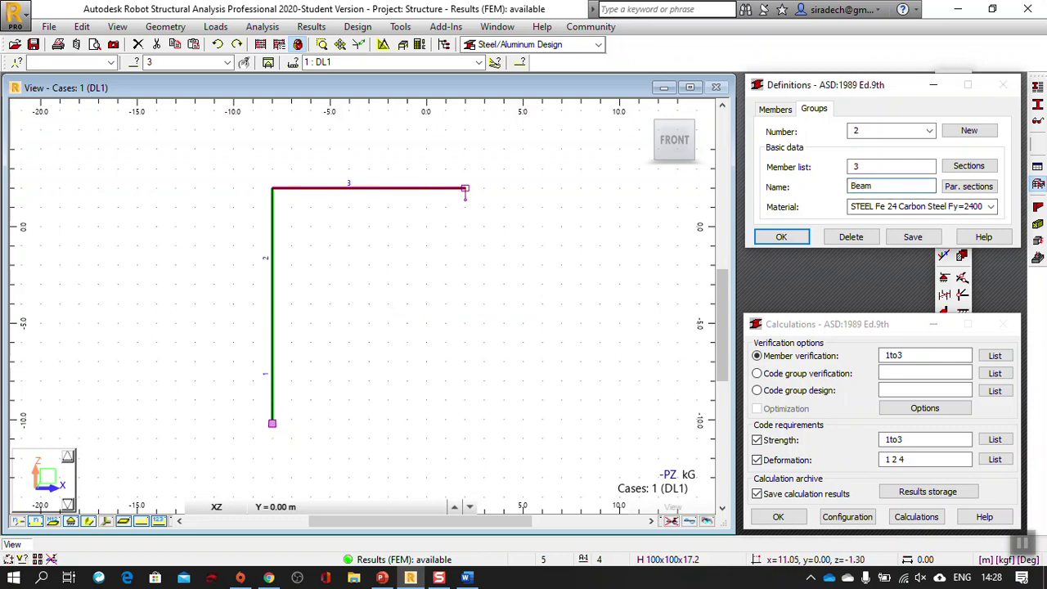
{"action": "left_click", "coordinate": [930, 237]}
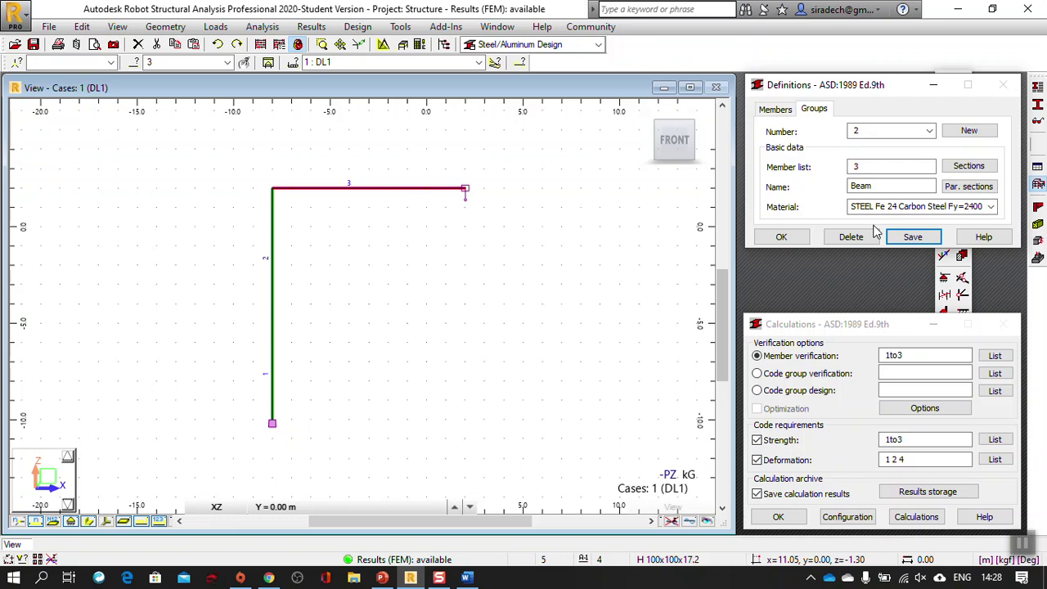
Review the member list, name and material of groups 1 and 2, and clear the bar selection.
{"action": "left_click", "coordinate": [929, 131]}
{"action": "left_click", "coordinate": [928, 131]}
{"action": "left_click", "coordinate": [929, 131]}
{"action": "left_click", "coordinate": [917, 147]}
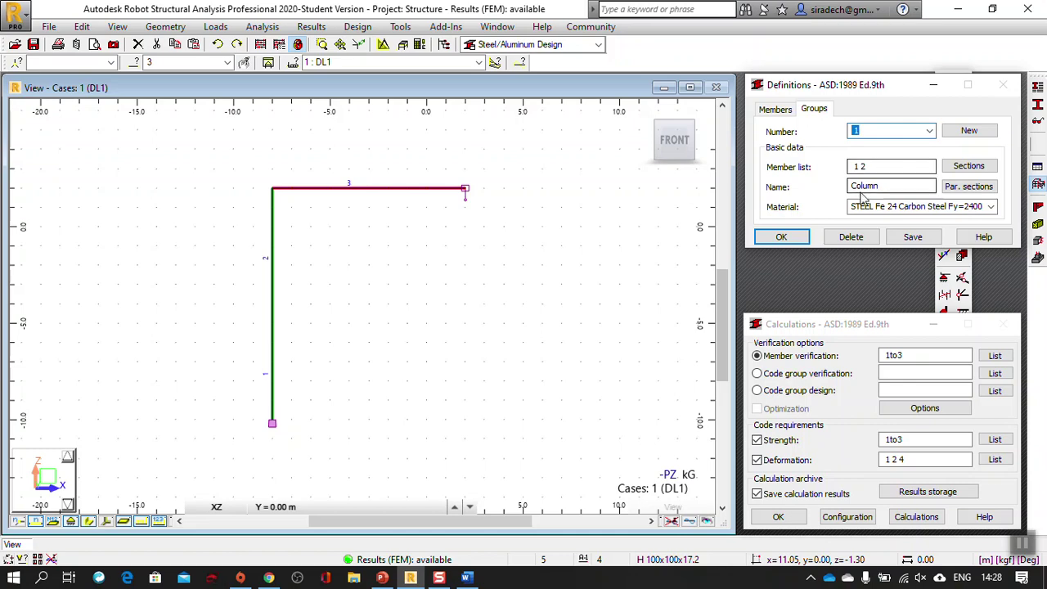
{"action": "left_click", "coordinate": [929, 131]}
{"action": "left_click", "coordinate": [910, 156]}
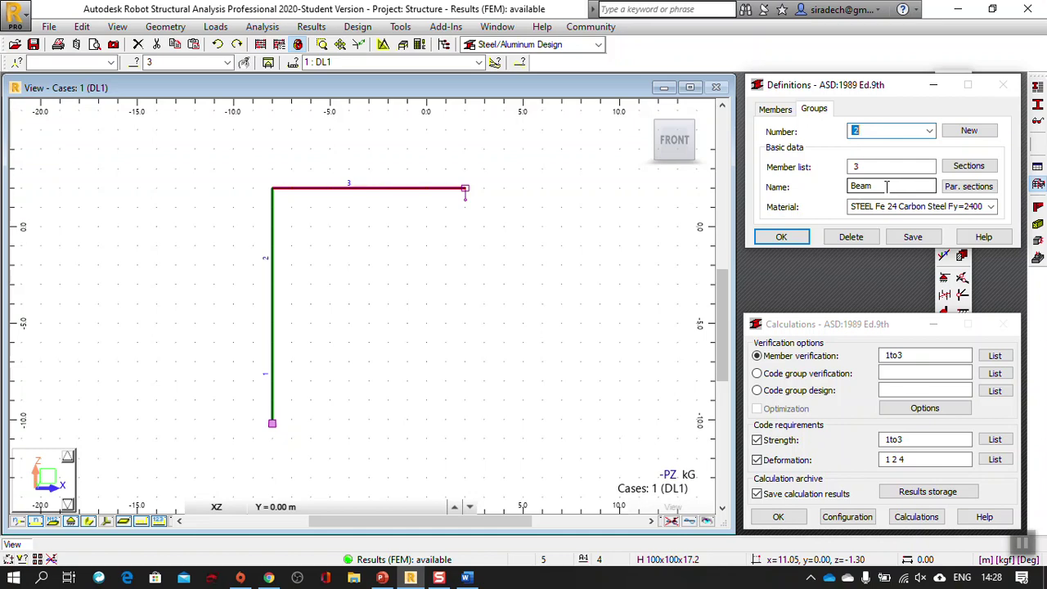
{"action": "left_click", "coordinate": [374, 350]}
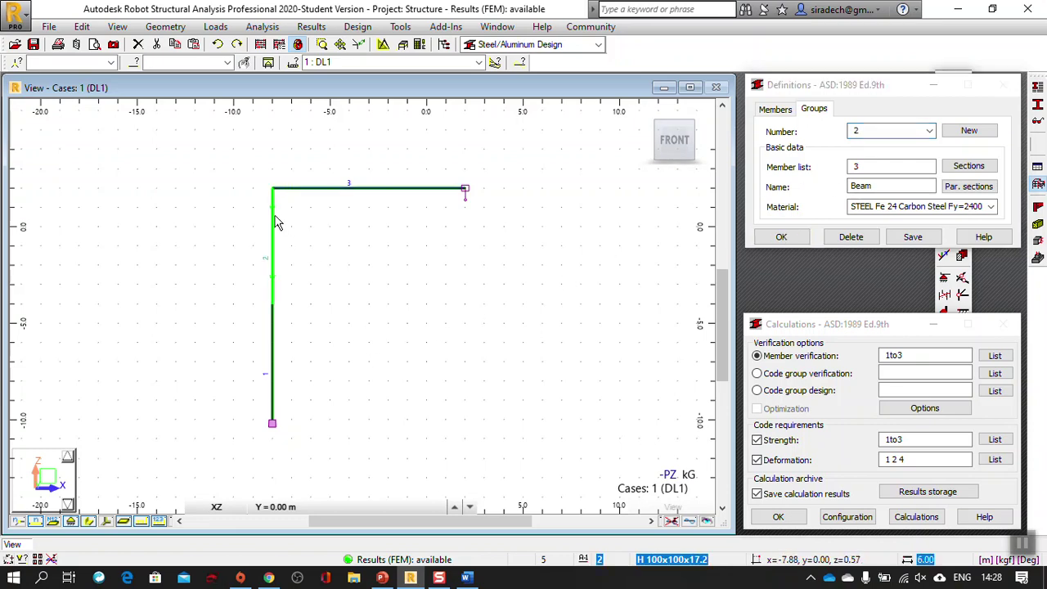
Clear the bar selection and set the calculation's verification option to code group design.
{"action": "left_click", "coordinate": [275, 315]}
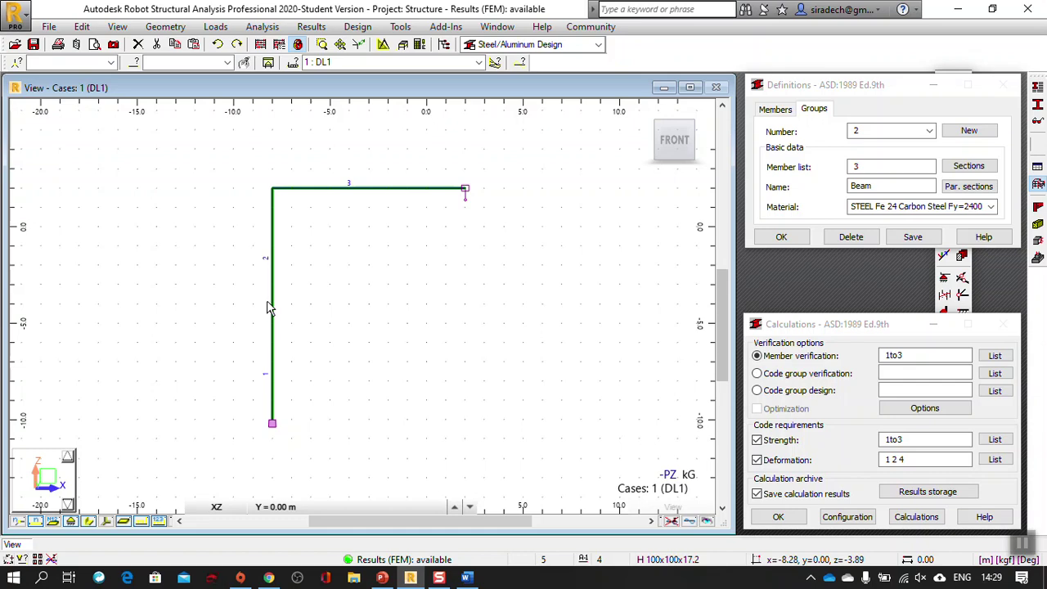
{"action": "left_click", "coordinate": [828, 326]}
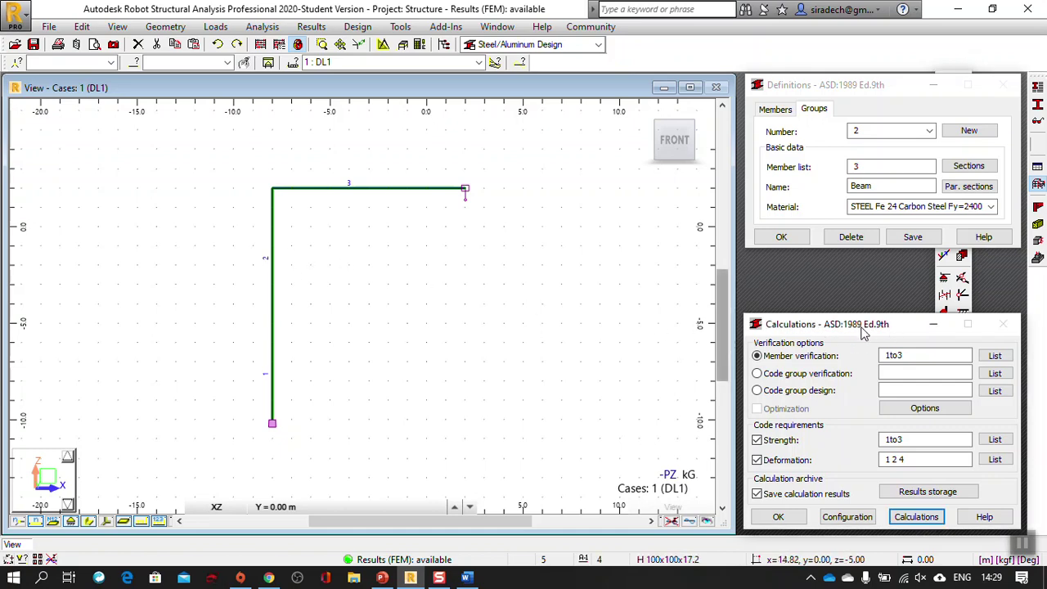
{"action": "left_click", "coordinate": [821, 378]}
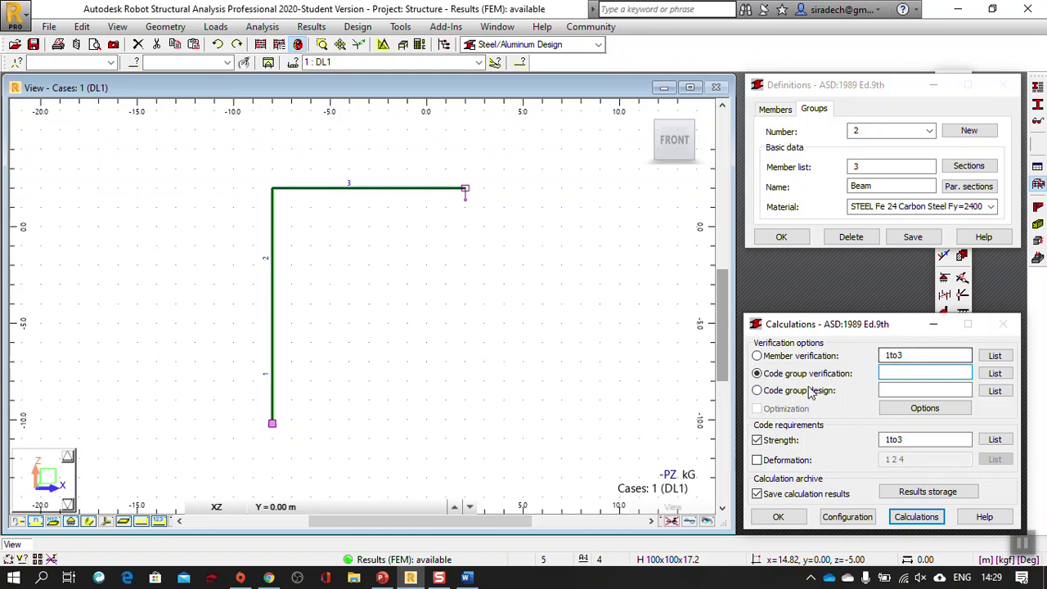
{"action": "left_click", "coordinate": [766, 393]}
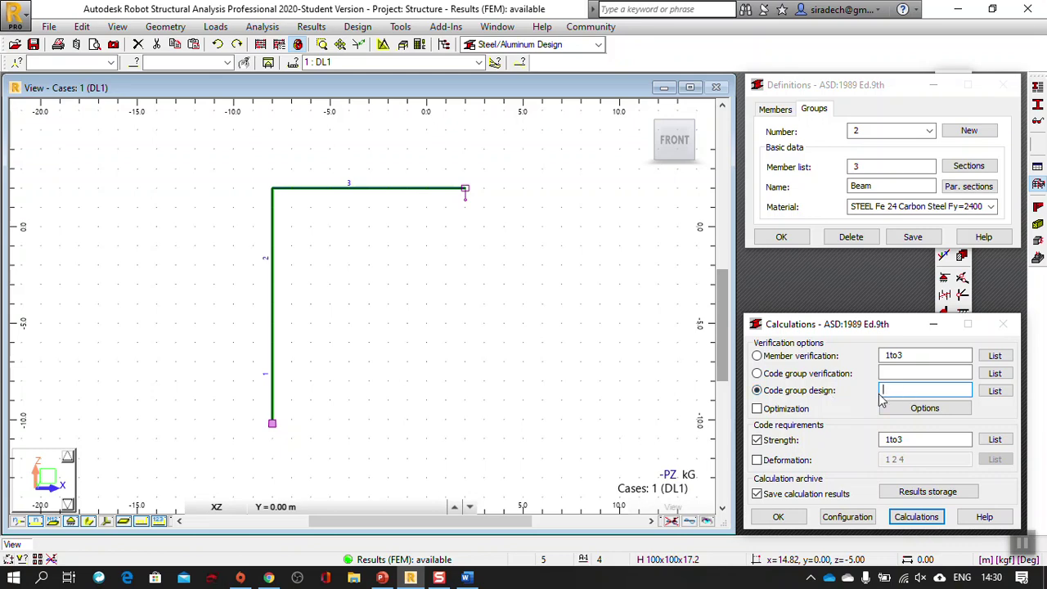
{"action": "type", "text": "all"}
{"action": "key", "text": "BackSpace"}
{"action": "key", "text": "BackSpace"}
{"action": "key", "text": "BackSpace"}
{"action": "key", "text": "BackSpace"}
Select both the Beam and Column groups as the list for code group design.
{"action": "left_click", "coordinate": [994, 391]}
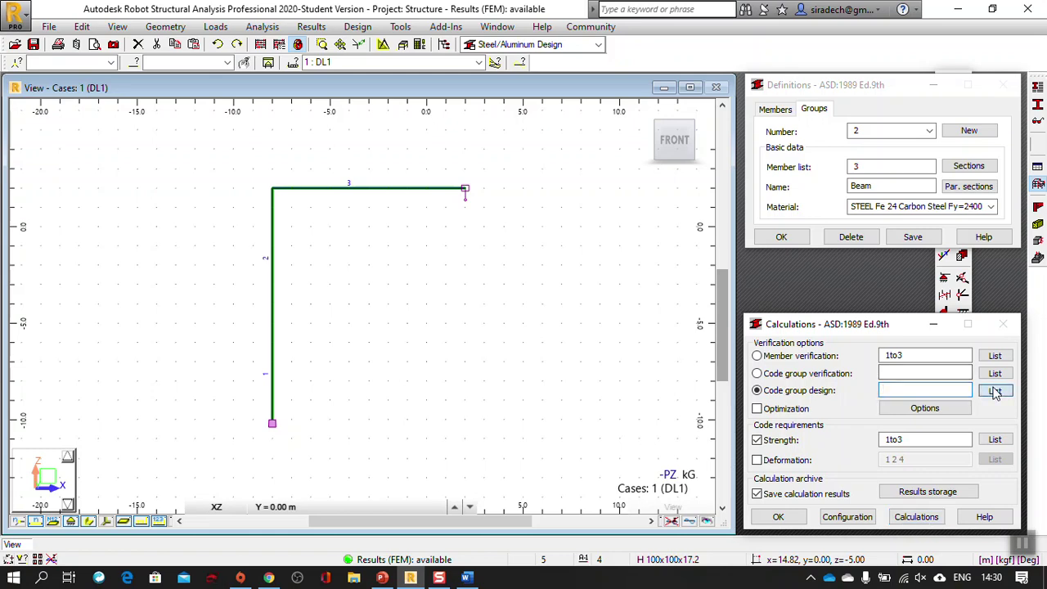
{"action": "left_click_drag", "start_coordinate": [867, 239], "coordinate": [726, 196]}
{"action": "left_click", "coordinate": [708, 322]}
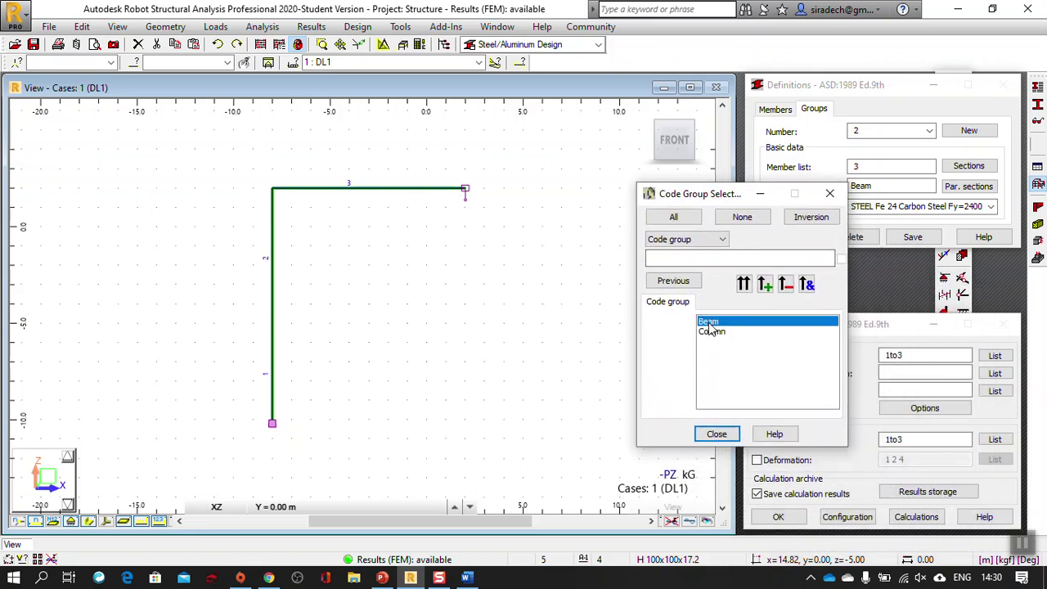
{"action": "left_click", "coordinate": [711, 331]}
{"action": "left_click", "coordinate": [710, 322]}
{"action": "left_click", "coordinate": [730, 331]}
{"action": "left_click", "coordinate": [729, 322]}
{"action": "left_click", "coordinate": [724, 330]}
{"action": "left_click", "coordinate": [723, 322]}
{"action": "left_click", "coordinate": [743, 284]}
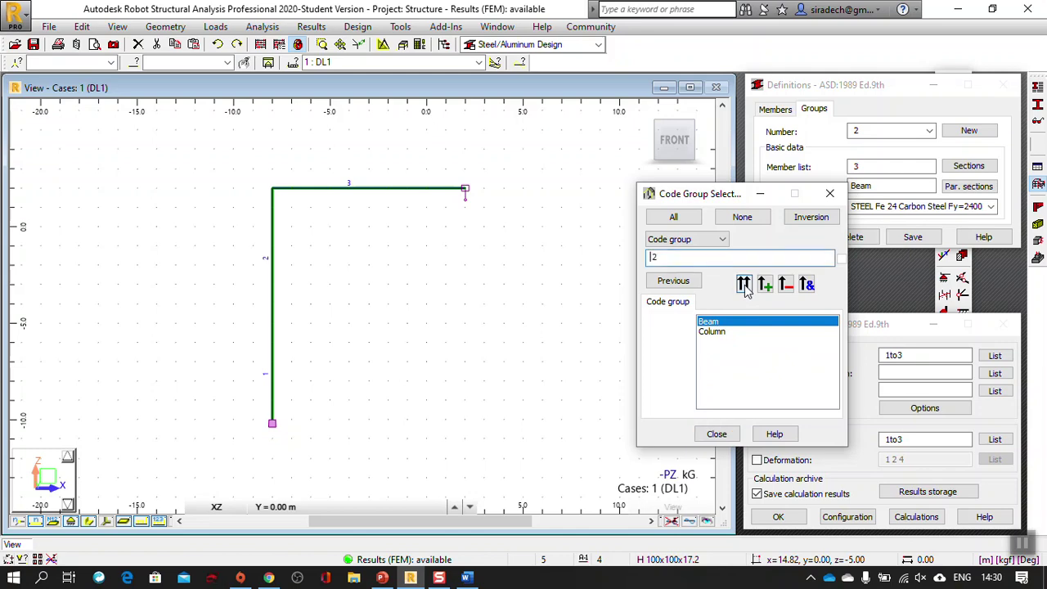
{"action": "left_click", "coordinate": [717, 332]}
{"action": "left_click", "coordinate": [744, 283]}
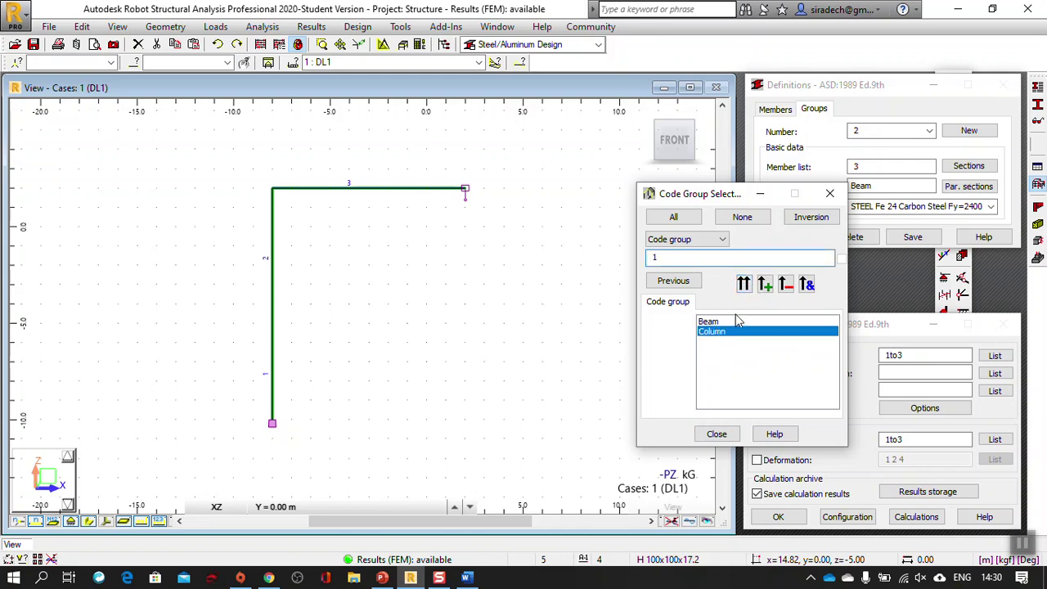
{"action": "left_click", "coordinate": [716, 322], "text": "ctrl"}
{"action": "left_click", "coordinate": [744, 284]}
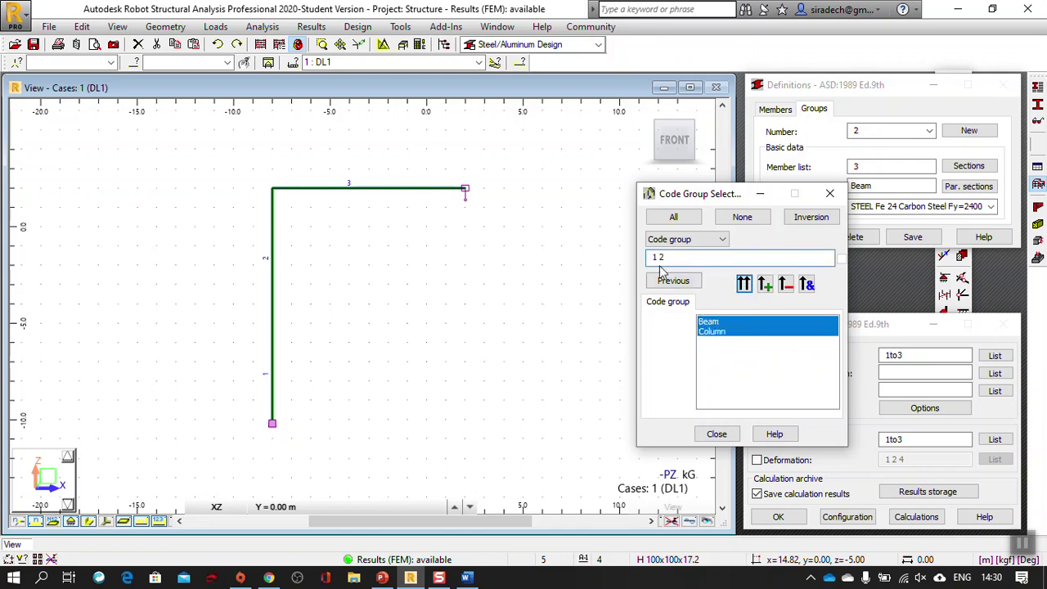
{"action": "left_click", "coordinate": [717, 432]}
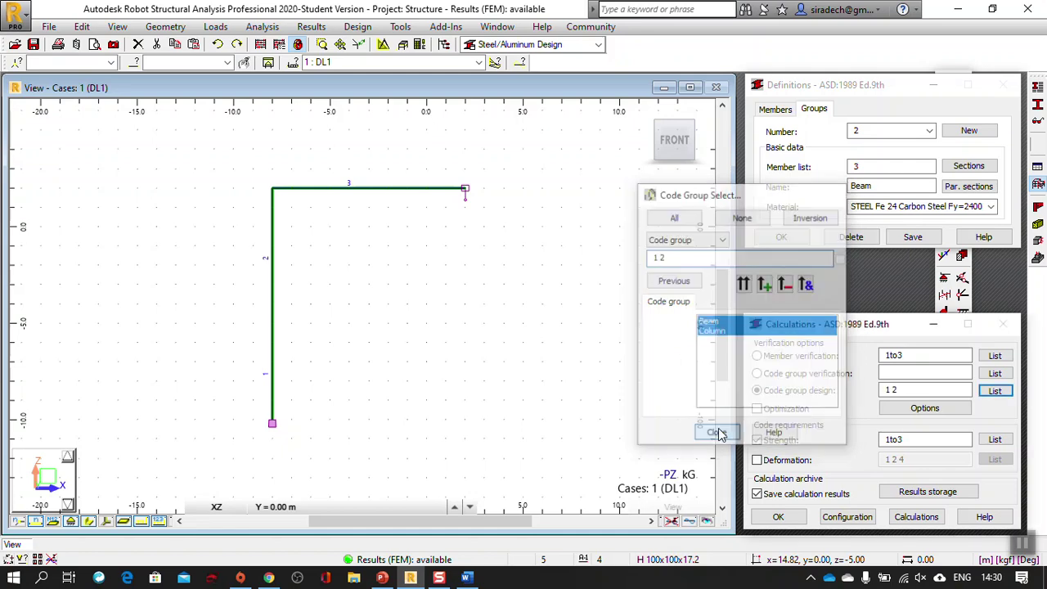
Re-enter 1 2 as the code group design list.
{"action": "double_click", "coordinate": [890, 390]}
{"action": "key", "text": "BackSpace"}
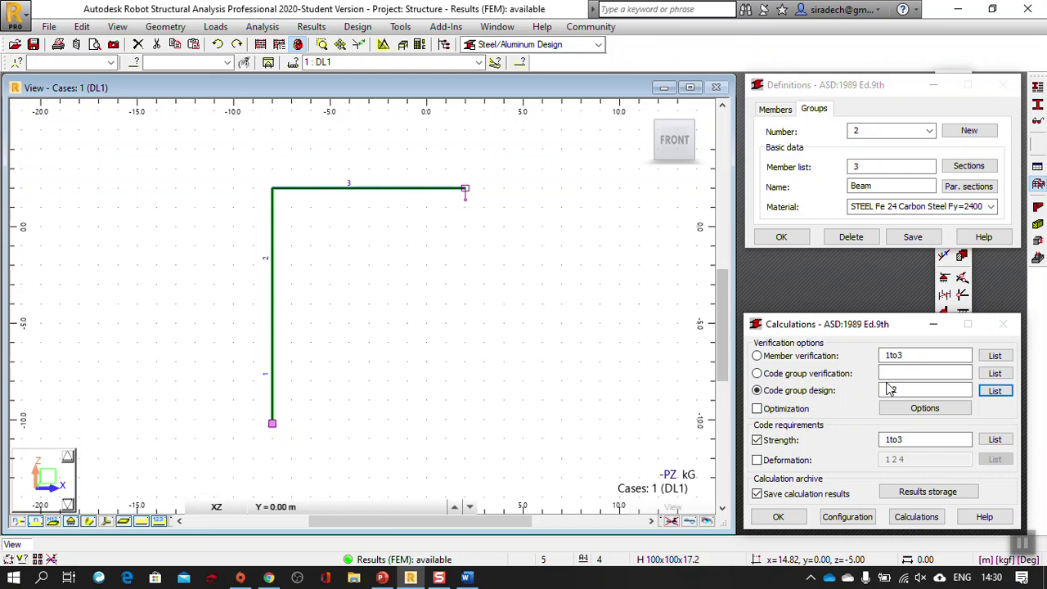
{"action": "type", "text": "1 2"}
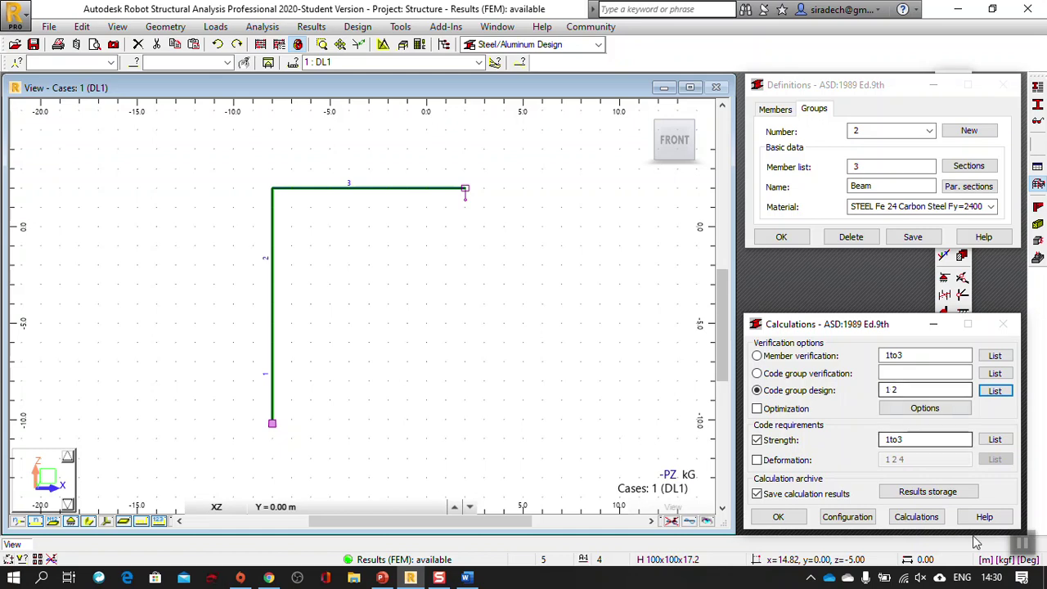
Enable optimization for the code group design and choose Weight as the only optimization option.
{"action": "left_click", "coordinate": [839, 414]}
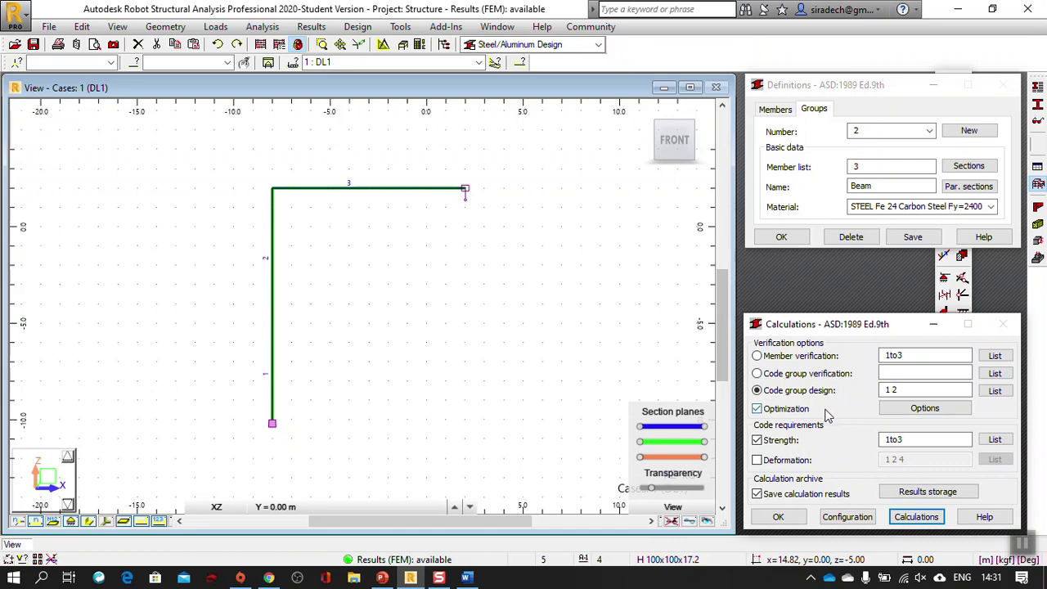
{"action": "left_click", "coordinate": [810, 414]}
{"action": "left_click", "coordinate": [916, 409]}
{"action": "left_click_drag", "start_coordinate": [840, 332], "coordinate": [434, 250]}
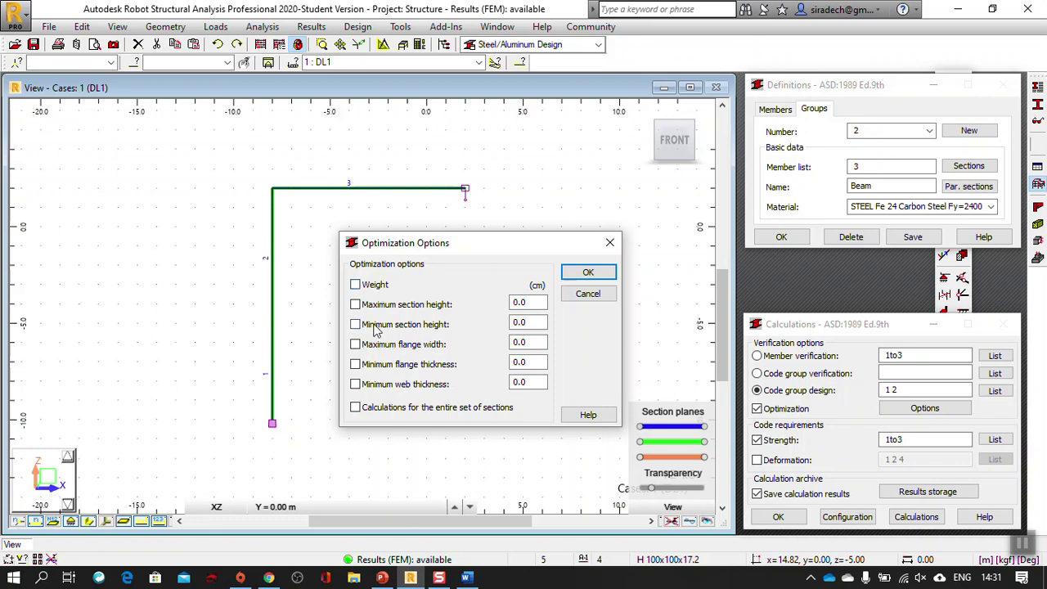
{"action": "left_click", "coordinate": [354, 285]}
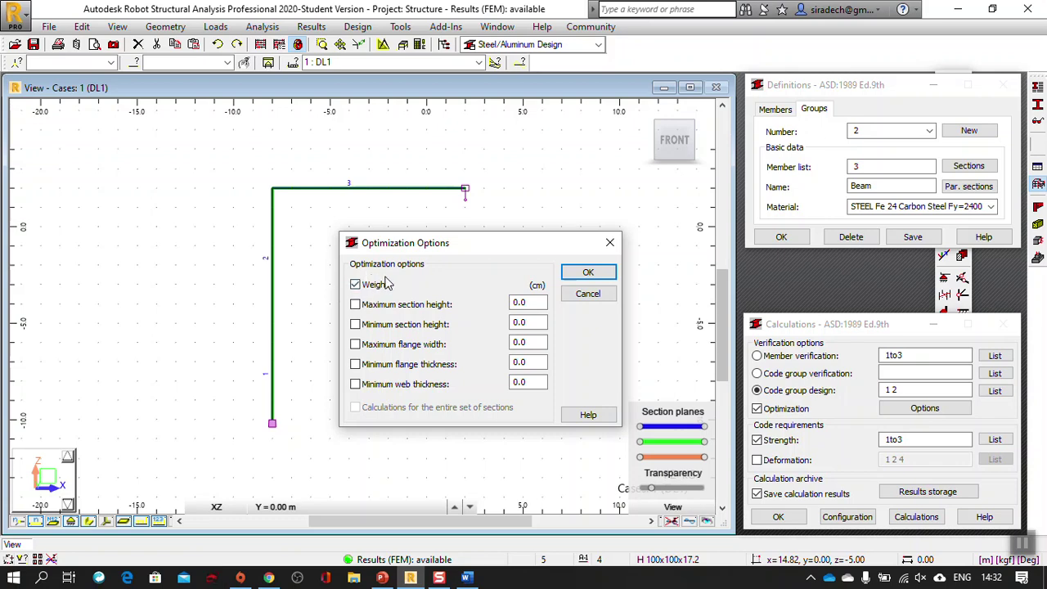
{"action": "left_click", "coordinate": [586, 272]}
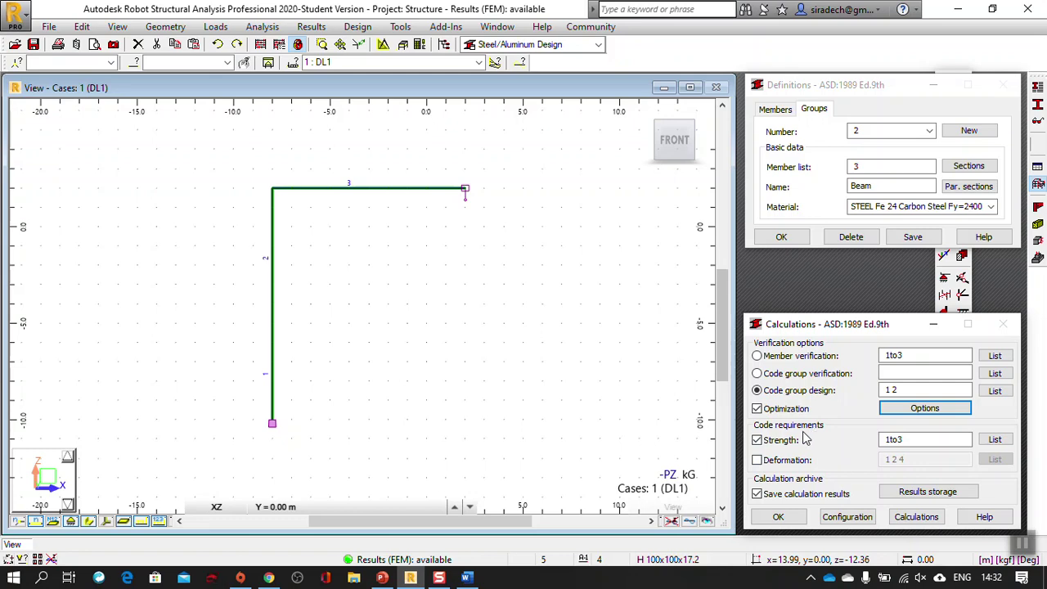
Try switching the code requirements between strength and deformation, ending with only strength enabled.
{"action": "left_click", "coordinate": [757, 463]}
{"action": "left_click", "coordinate": [758, 462]}
{"action": "left_click", "coordinate": [758, 464]}
{"action": "left_click", "coordinate": [758, 461]}
{"action": "left_click", "coordinate": [757, 440]}
{"action": "left_click", "coordinate": [758, 460]}
{"action": "left_click", "coordinate": [757, 440]}
{"action": "left_click", "coordinate": [758, 440]}
{"action": "left_click", "coordinate": [758, 440]}
{"action": "left_click", "coordinate": [757, 440]}
{"action": "left_click", "coordinate": [758, 439]}
{"action": "left_click", "coordinate": [757, 440]}
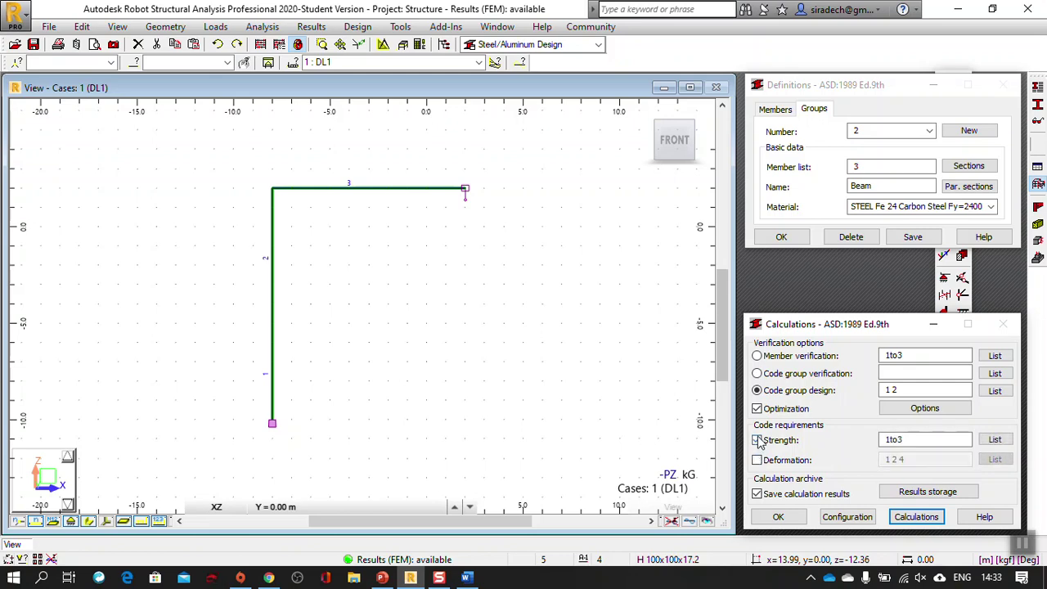
{"action": "left_click", "coordinate": [757, 440]}
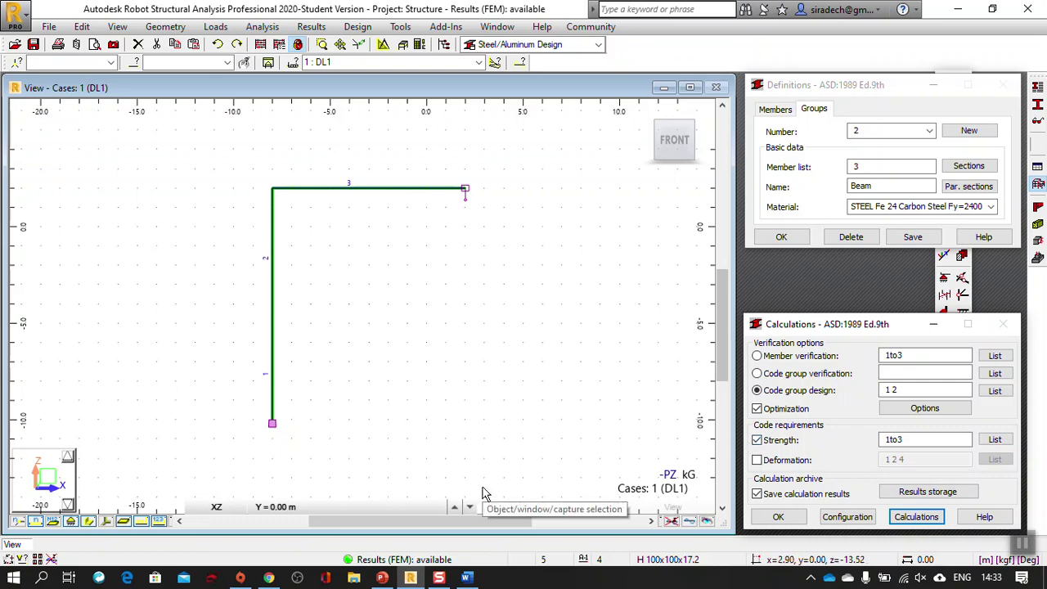
Run the code group design calculation and enlarge the results window to show both groups in full.
{"action": "left_click", "coordinate": [917, 517]}
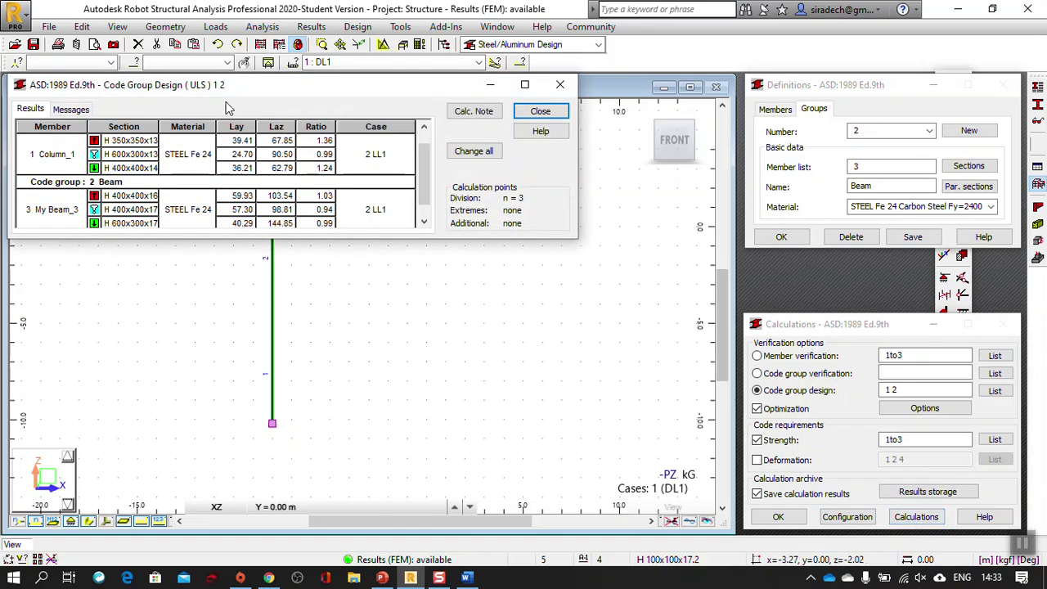
{"action": "left_click_drag", "start_coordinate": [235, 92], "coordinate": [395, 152]}
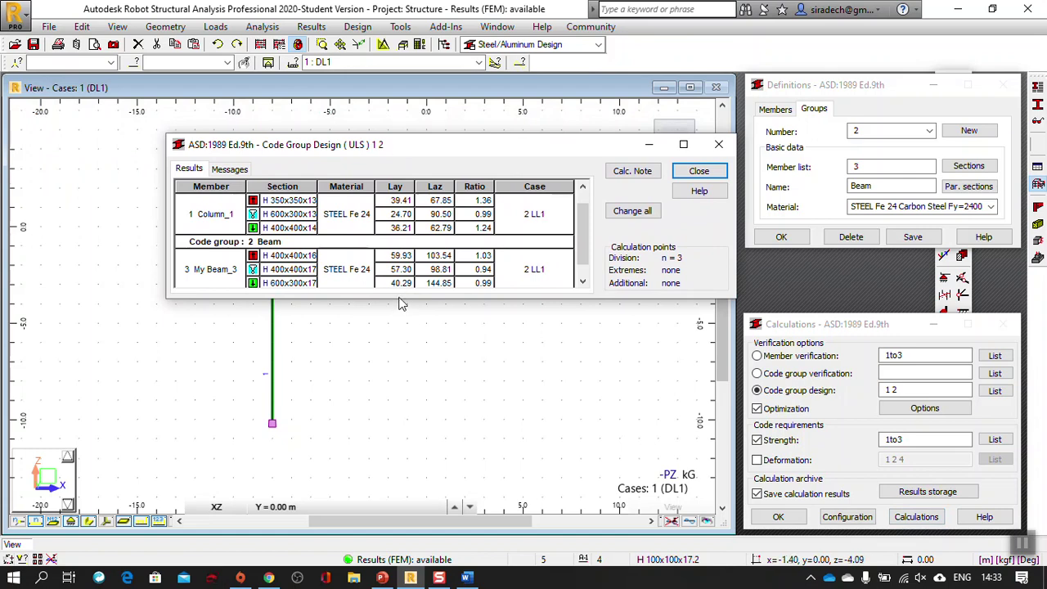
{"action": "left_click_drag", "start_coordinate": [398, 300], "coordinate": [398, 358]}
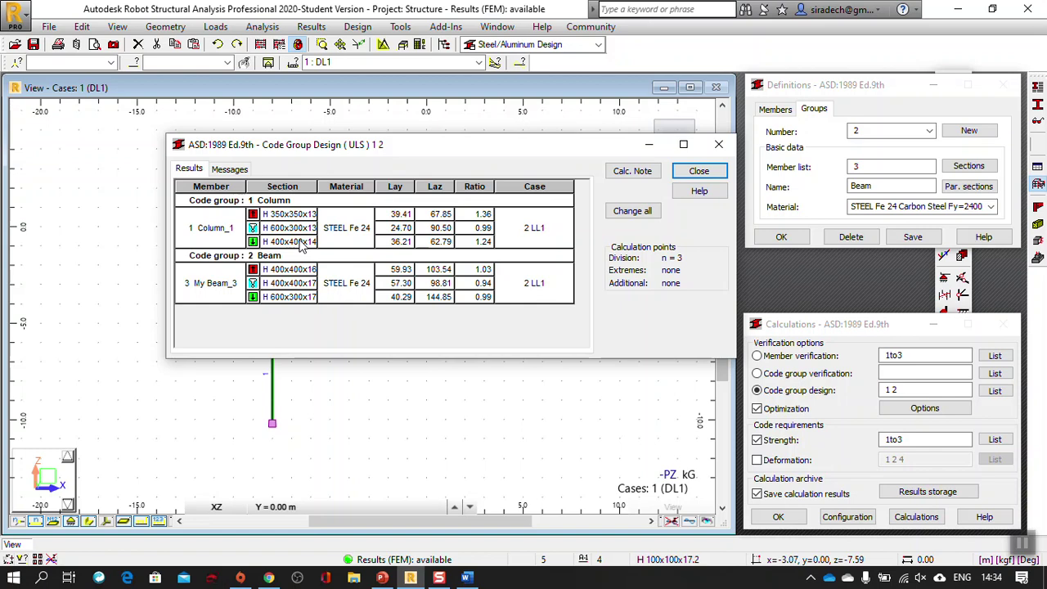
Apply the optimal section H 600x300x137 to the Column group, accept the structure data change and uncover the frame view.
{"action": "double_click", "coordinate": [298, 232]}
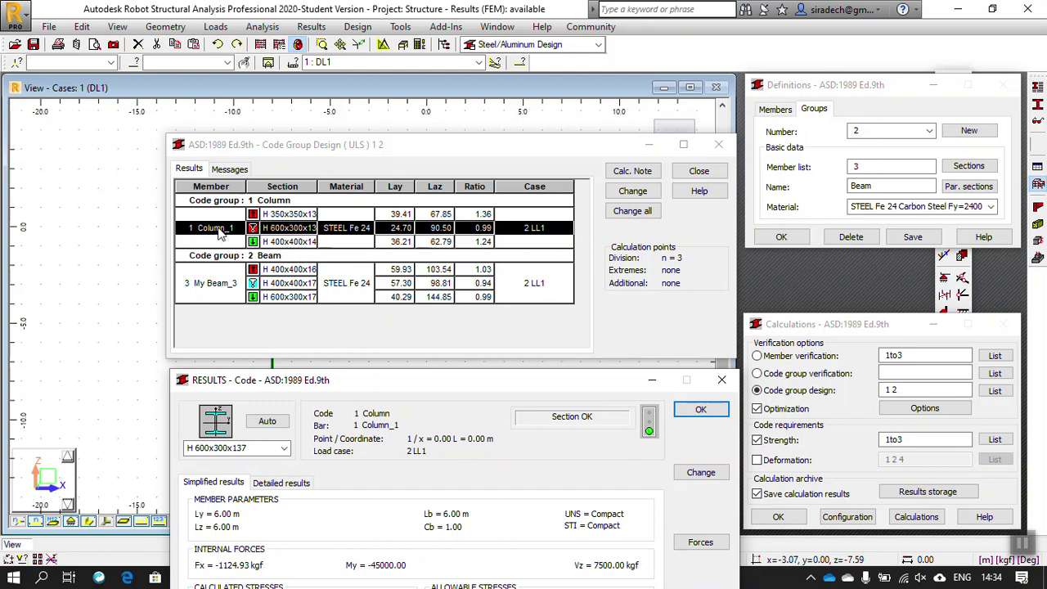
{"action": "left_click", "coordinate": [632, 192]}
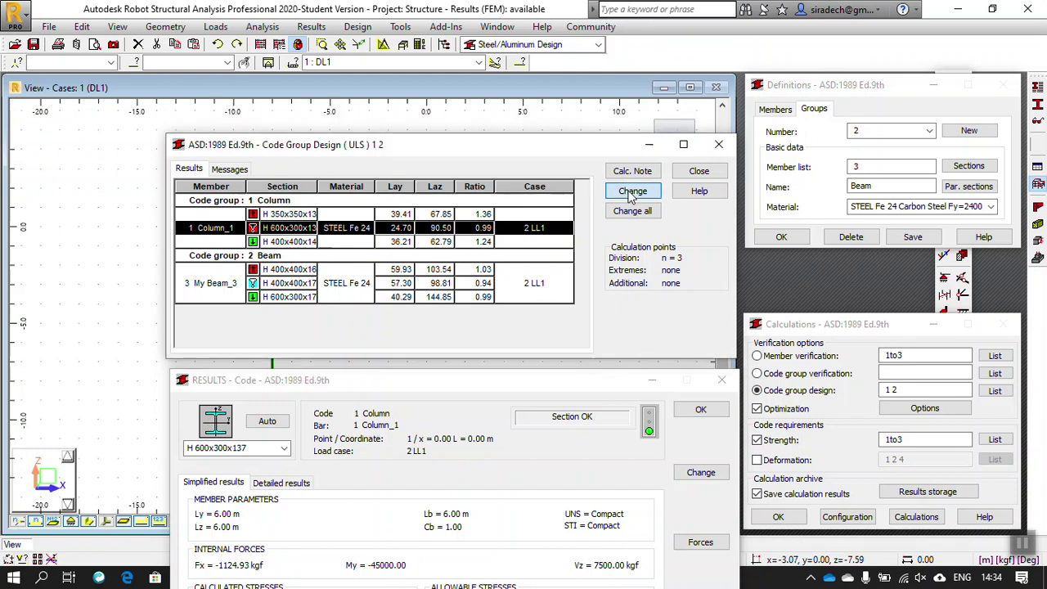
{"action": "left_click", "coordinate": [574, 324]}
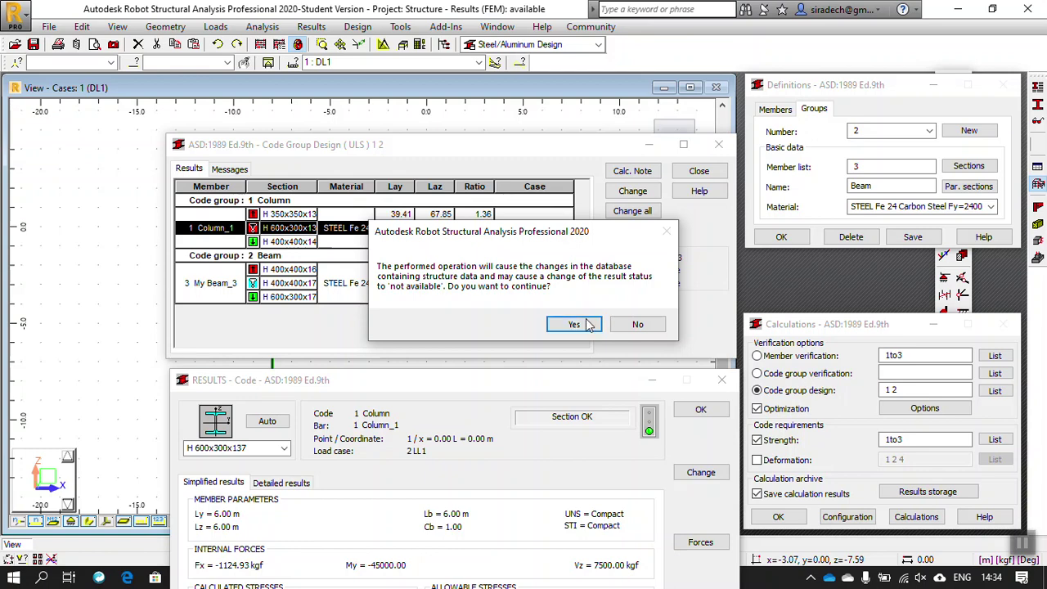
{"action": "left_click", "coordinate": [574, 325]}
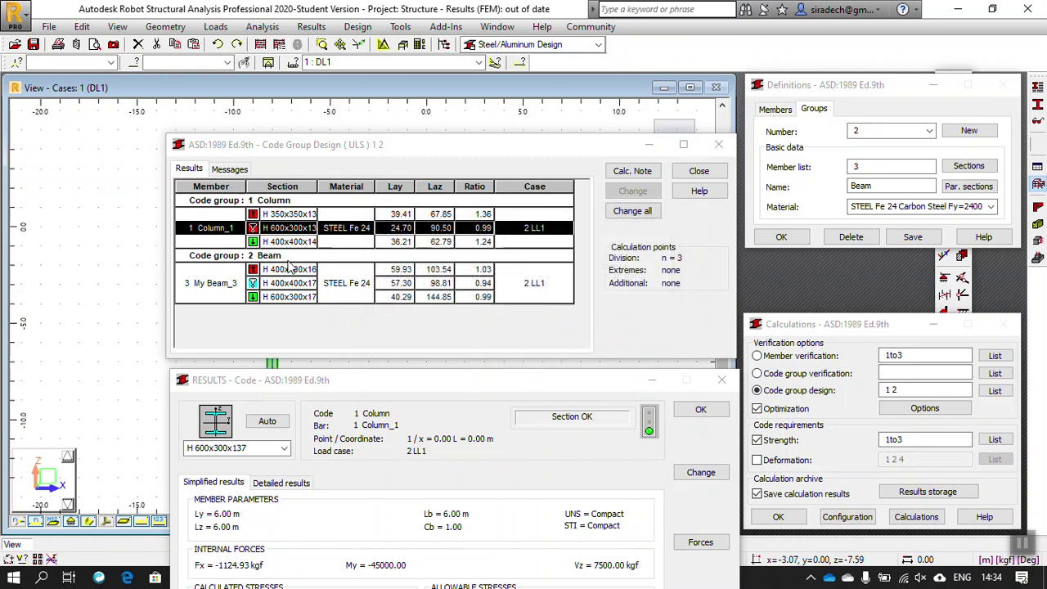
{"action": "left_click_drag", "start_coordinate": [335, 144], "coordinate": [610, 129]}
{"action": "left_click_drag", "start_coordinate": [346, 382], "coordinate": [616, 393]}
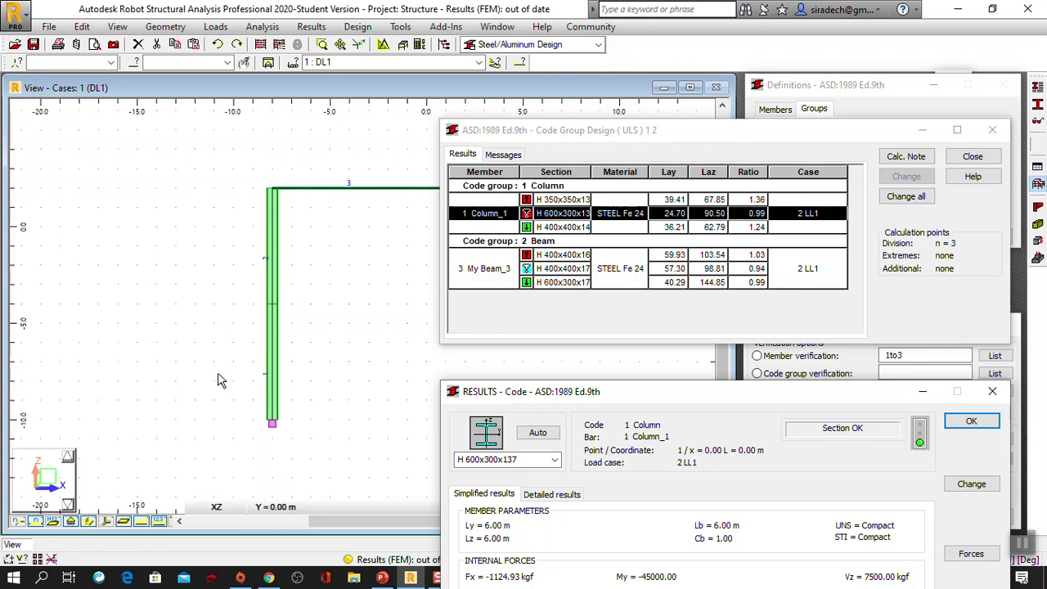
Compare the three candidate sections of the Beam group and apply H 400x400x172 to the beam.
{"action": "left_click", "coordinate": [559, 270]}
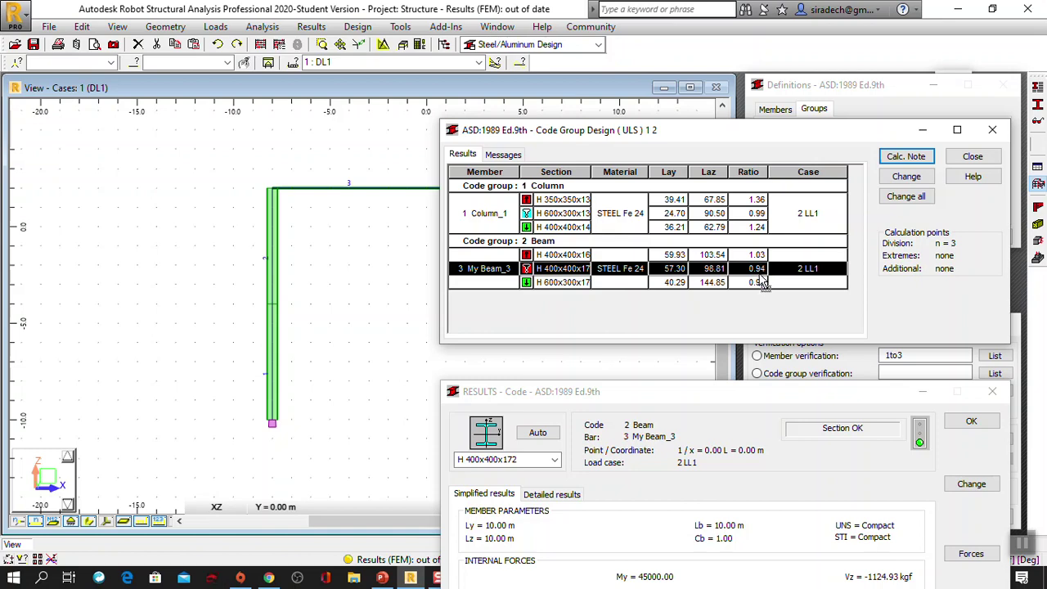
{"action": "left_click", "coordinate": [569, 283]}
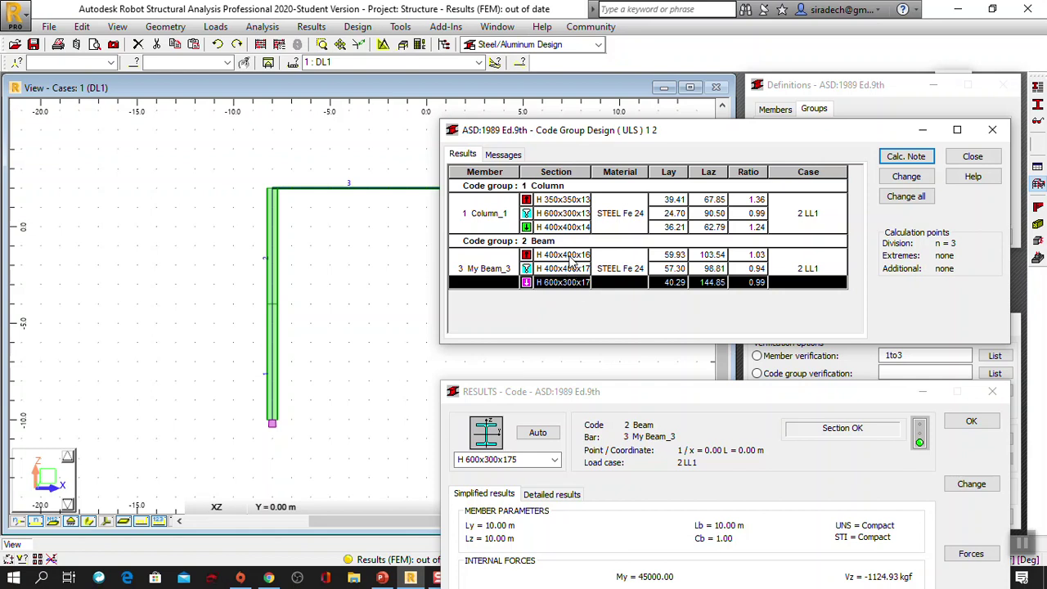
{"action": "left_click", "coordinate": [573, 256]}
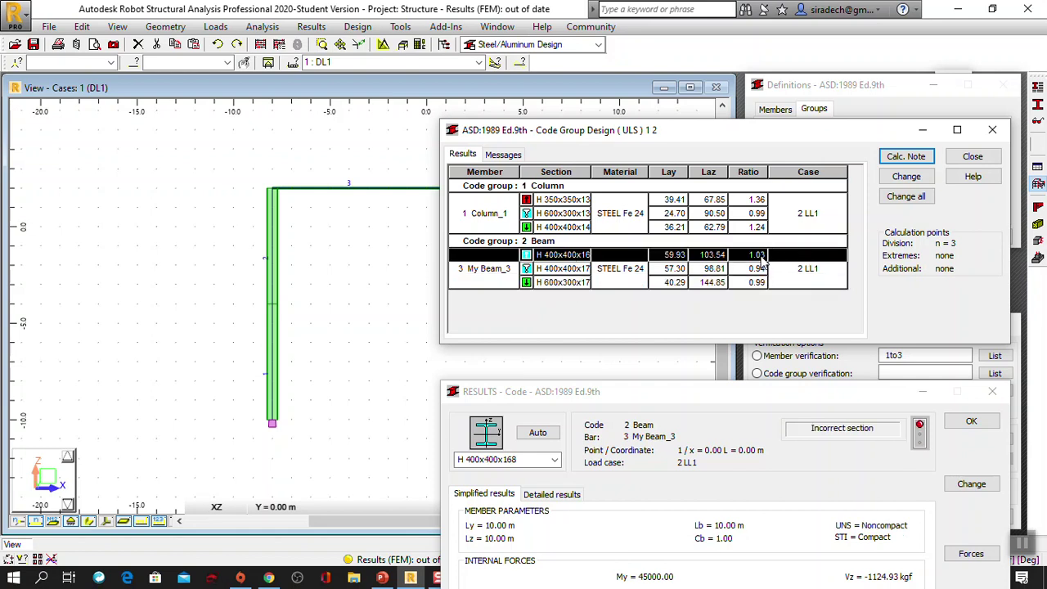
{"action": "left_click", "coordinate": [577, 270]}
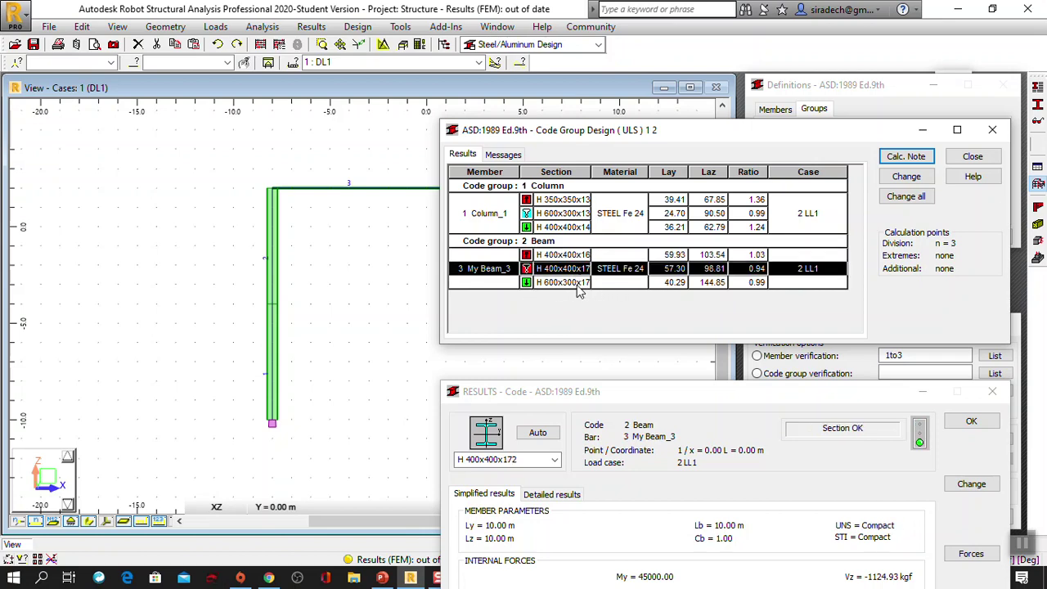
{"action": "left_click", "coordinate": [905, 178]}
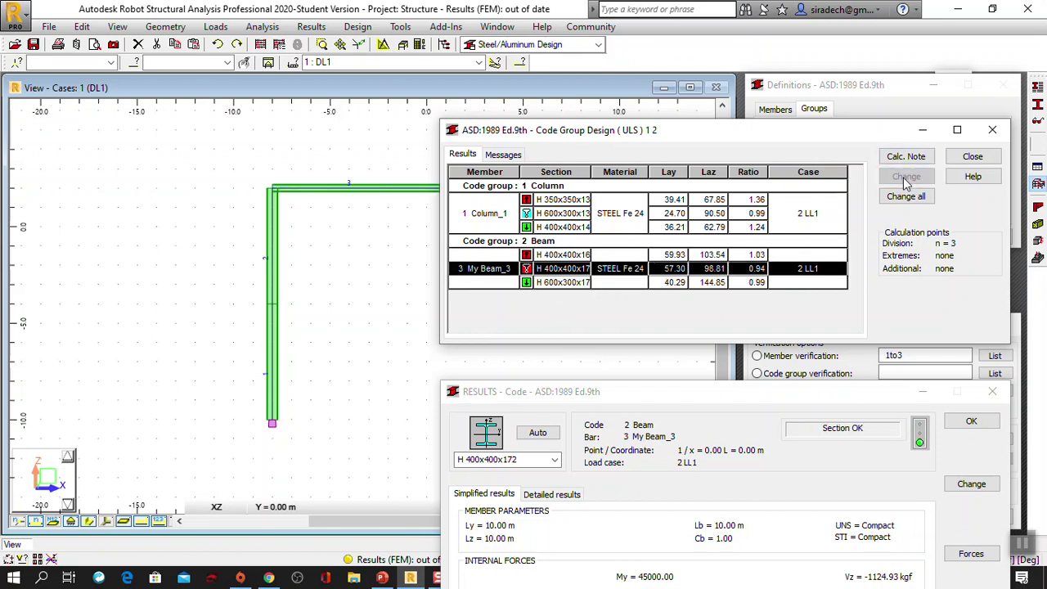
{"action": "left_click_drag", "start_coordinate": [691, 134], "coordinate": [782, 123]}
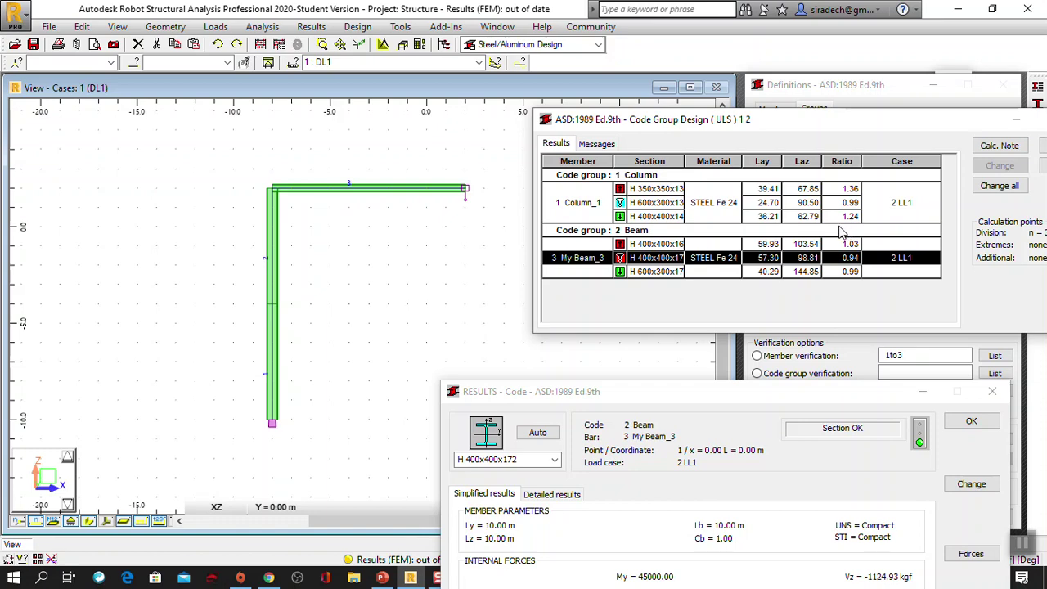
{"action": "left_click_drag", "start_coordinate": [750, 122], "coordinate": [664, 168]}
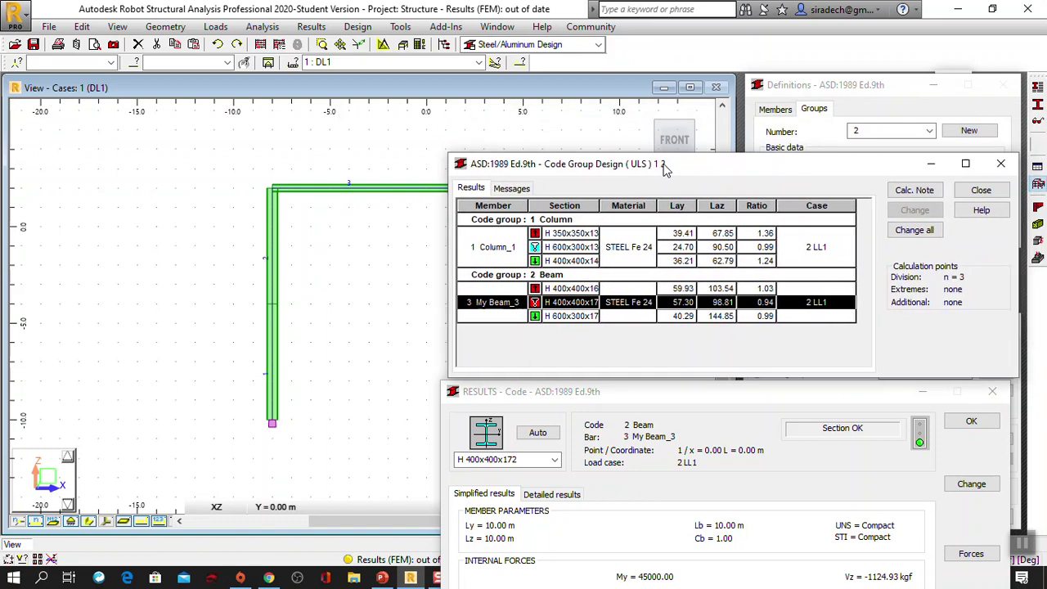
Close the design results, archiving them as Code Group Design ( ULS ) 1 2.
{"action": "left_click", "coordinate": [981, 191]}
{"action": "left_click", "coordinate": [576, 319]}
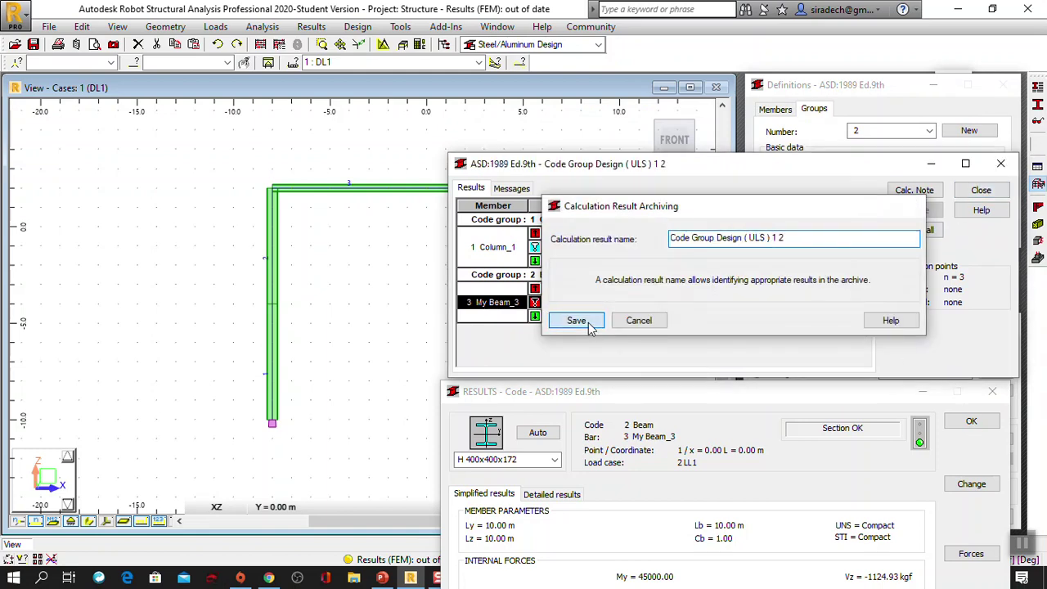
{"action": "left_click", "coordinate": [971, 421]}
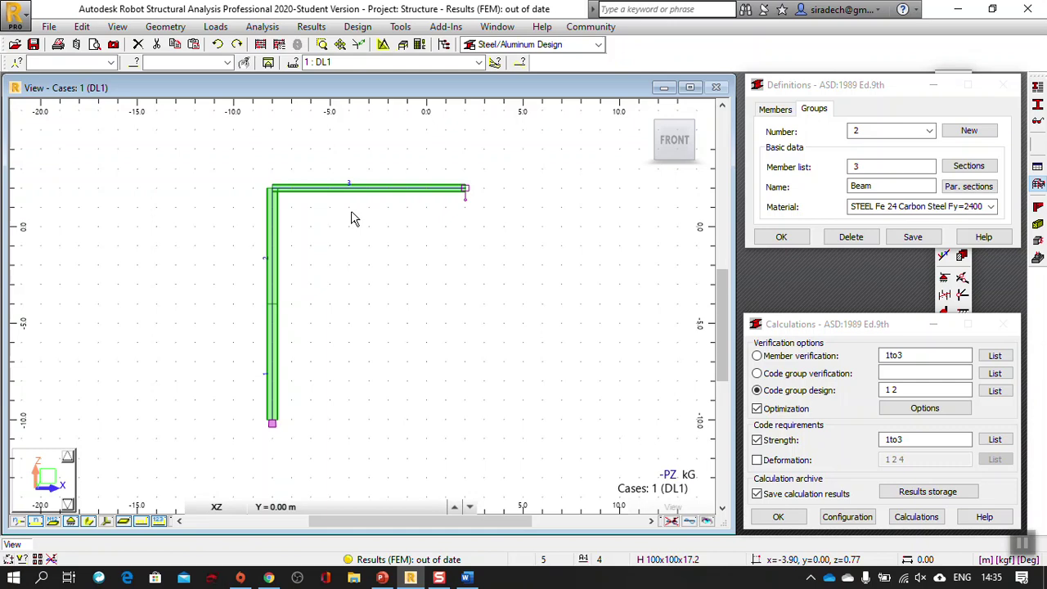
Recalculate the structure, rerun the design of code groups 1 and 2, and arrange the results window to show both groups.
{"action": "left_click", "coordinate": [260, 44]}
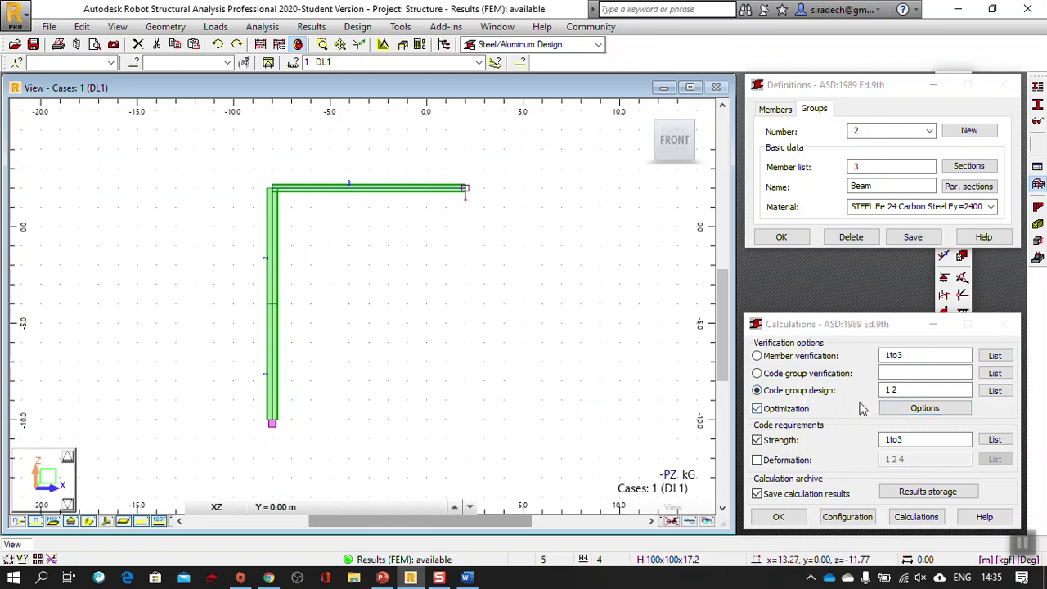
{"action": "left_click", "coordinate": [897, 525]}
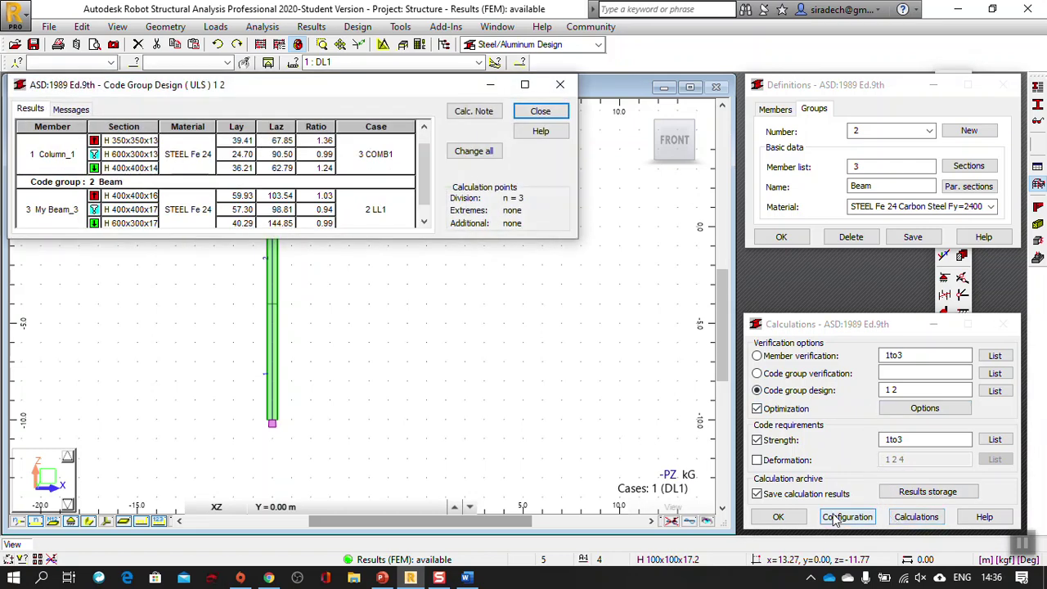
{"action": "left_click_drag", "start_coordinate": [429, 237], "coordinate": [431, 276]}
{"action": "left_click_drag", "start_coordinate": [292, 90], "coordinate": [733, 112]}
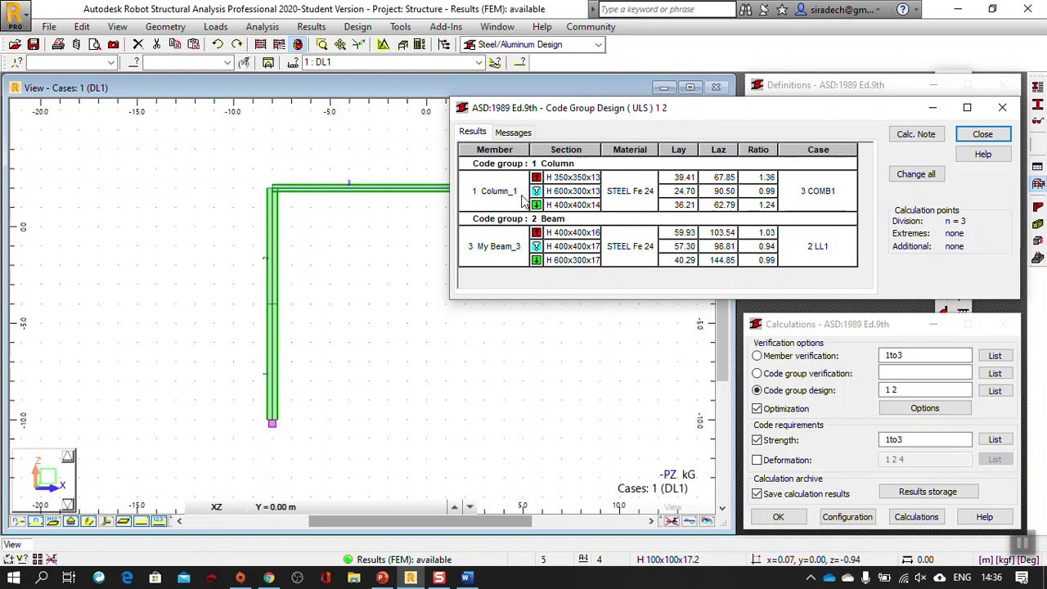
Check the detailed results of H 600x300x137 for the column, apply the optimal sections to all groups, and close the results.
{"action": "double_click", "coordinate": [549, 194]}
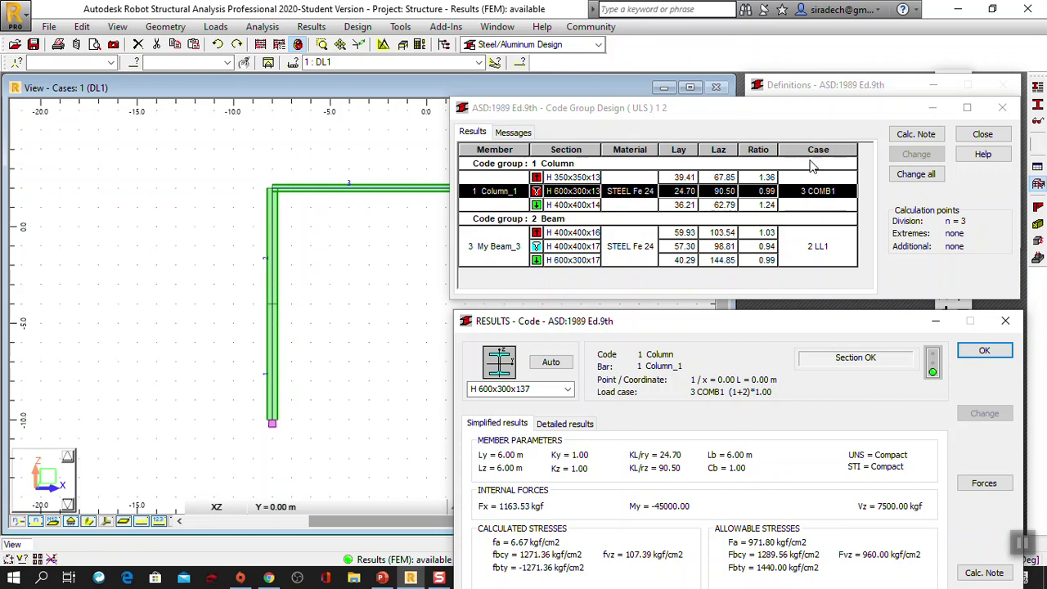
{"action": "left_click", "coordinate": [941, 177]}
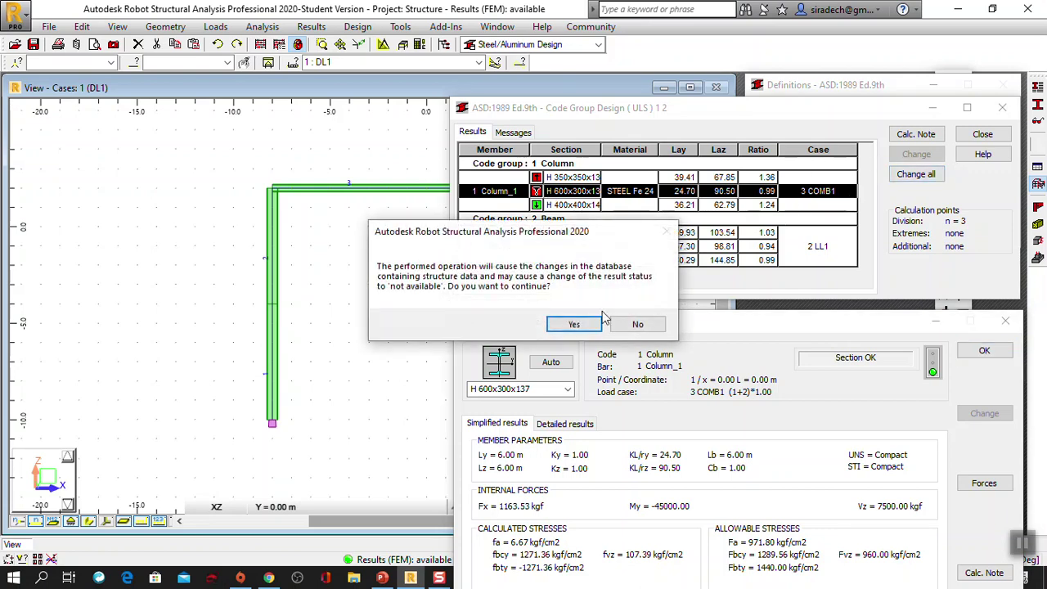
{"action": "left_click", "coordinate": [573, 323]}
{"action": "left_click", "coordinate": [981, 134]}
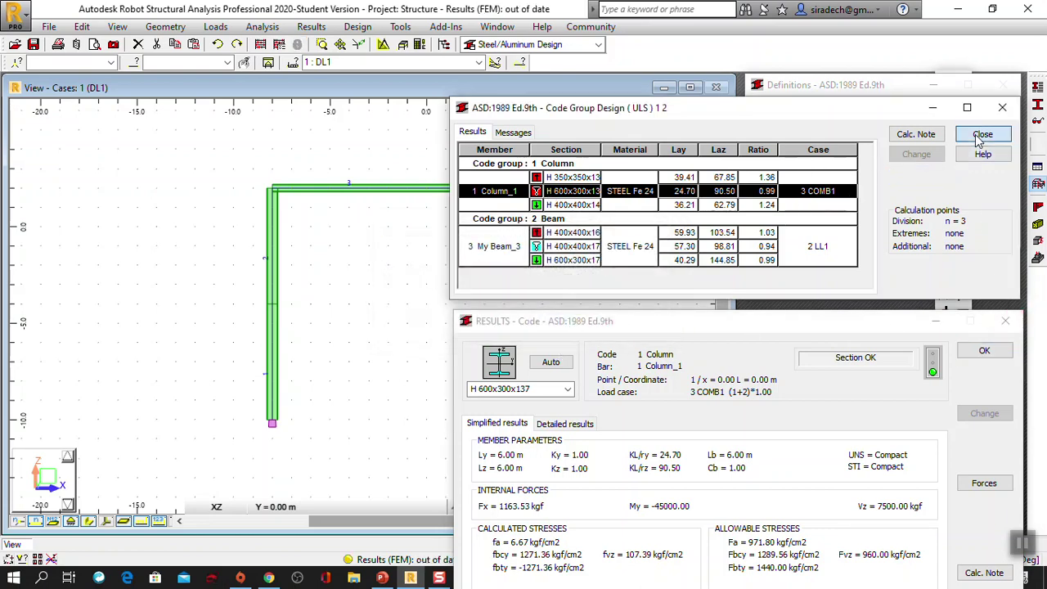
{"action": "left_click", "coordinate": [913, 139]}
{"action": "left_click", "coordinate": [1004, 324]}
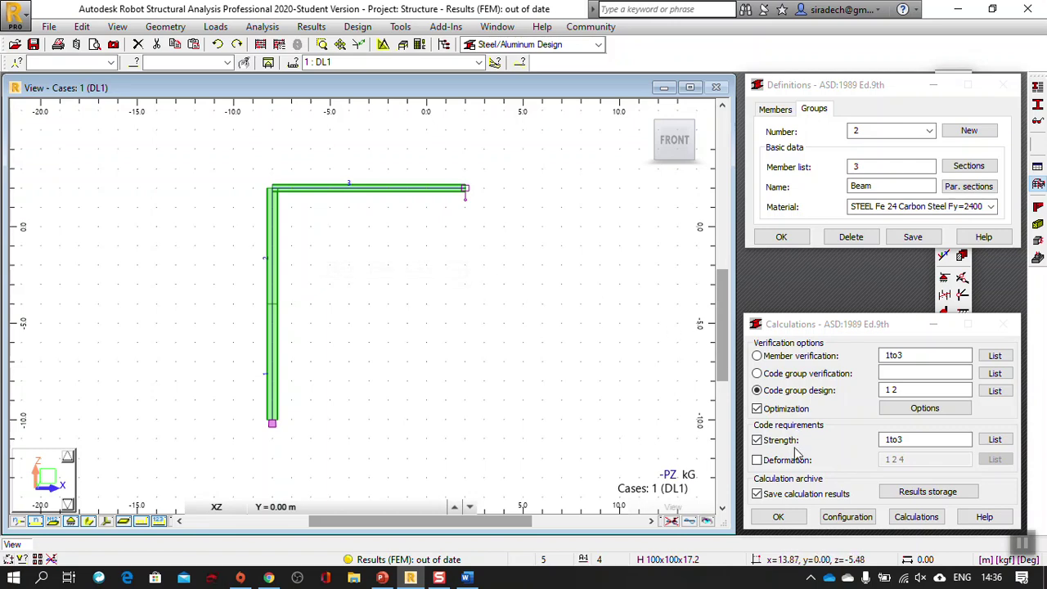
{"action": "left_click", "coordinate": [1025, 544]}
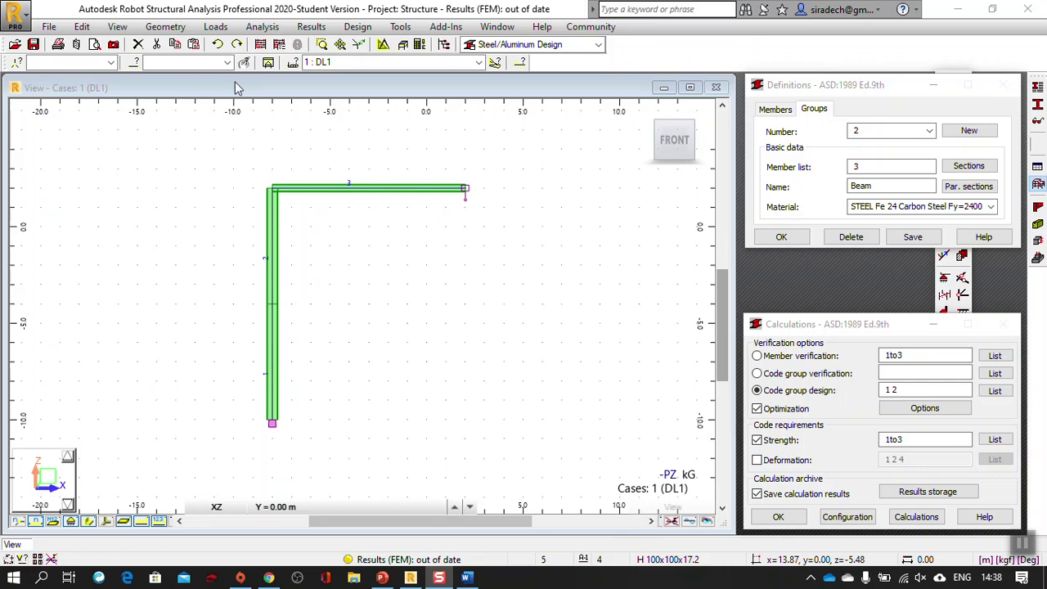
Open the Quantity Survey table for the full structure.
{"action": "left_click", "coordinate": [117, 27]}
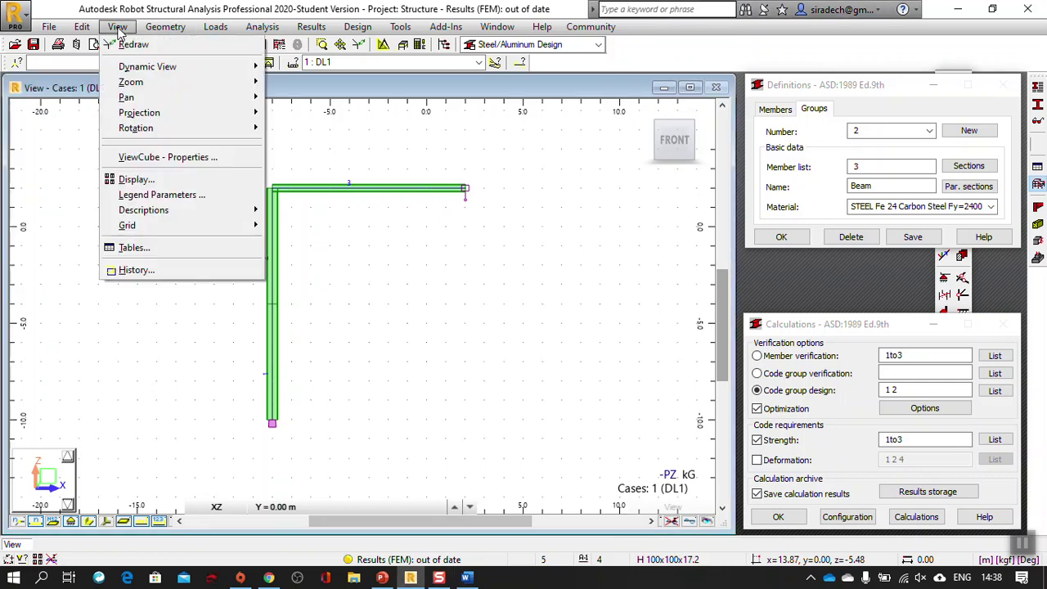
{"action": "left_click", "coordinate": [167, 250]}
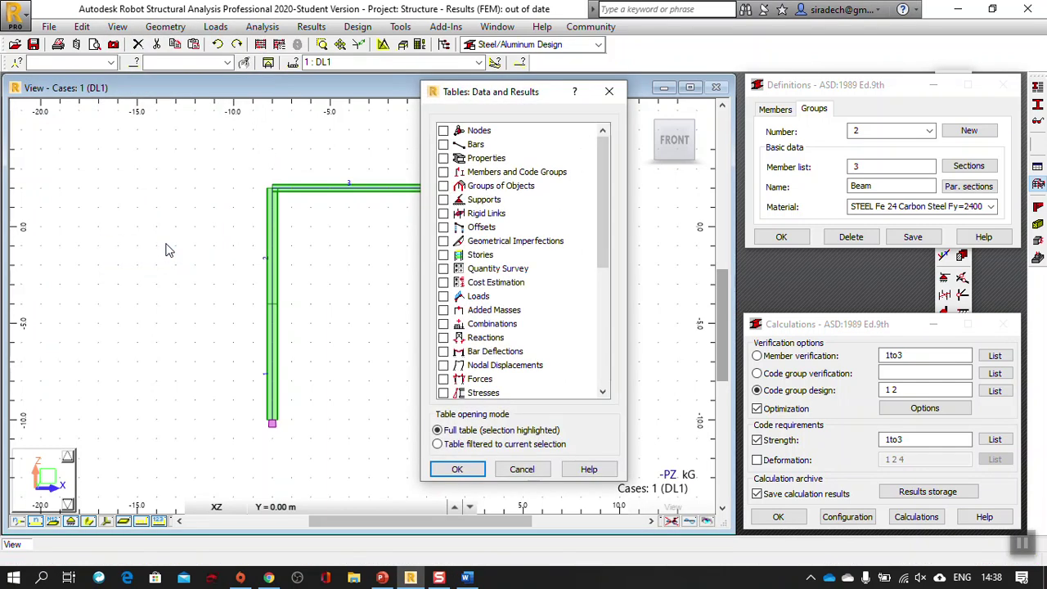
{"action": "scroll", "coordinate": [460, 260], "scroll_direction": "down", "scroll_amount": 3}
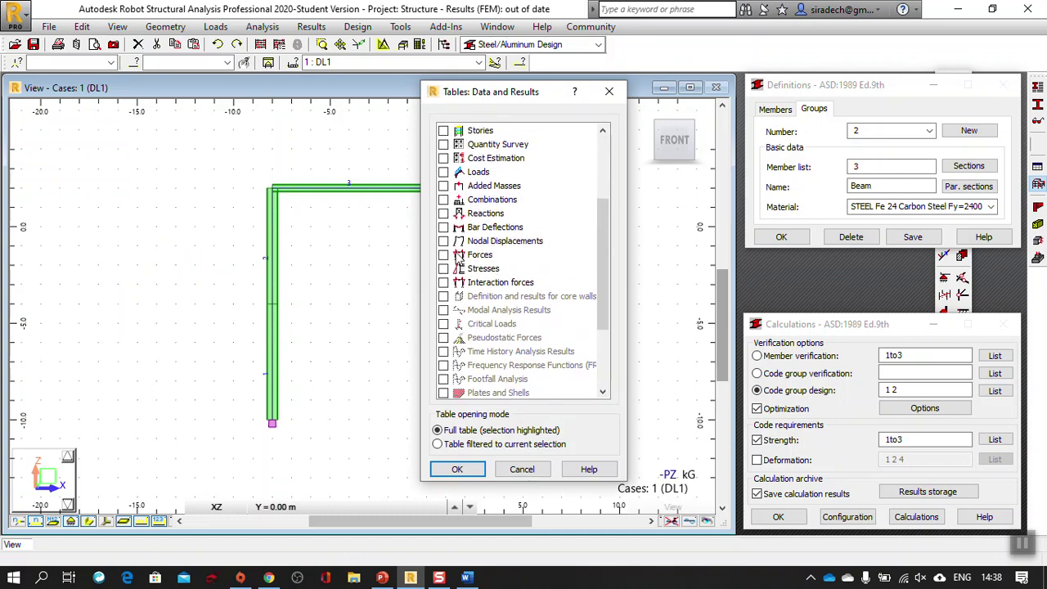
{"action": "scroll", "coordinate": [448, 221], "scroll_direction": "up", "scroll_amount": 2}
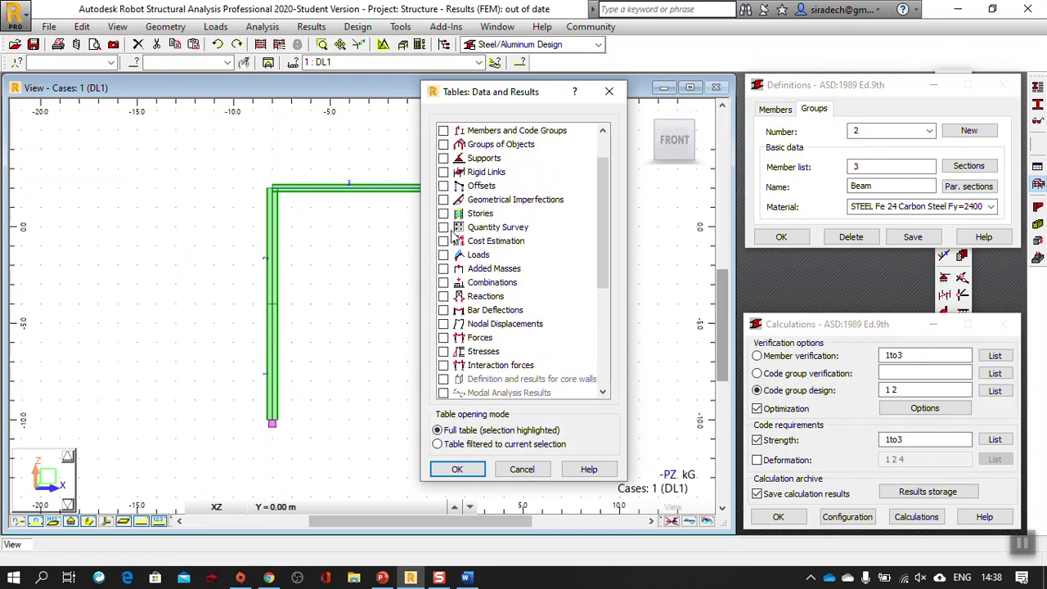
{"action": "left_click", "coordinate": [444, 227]}
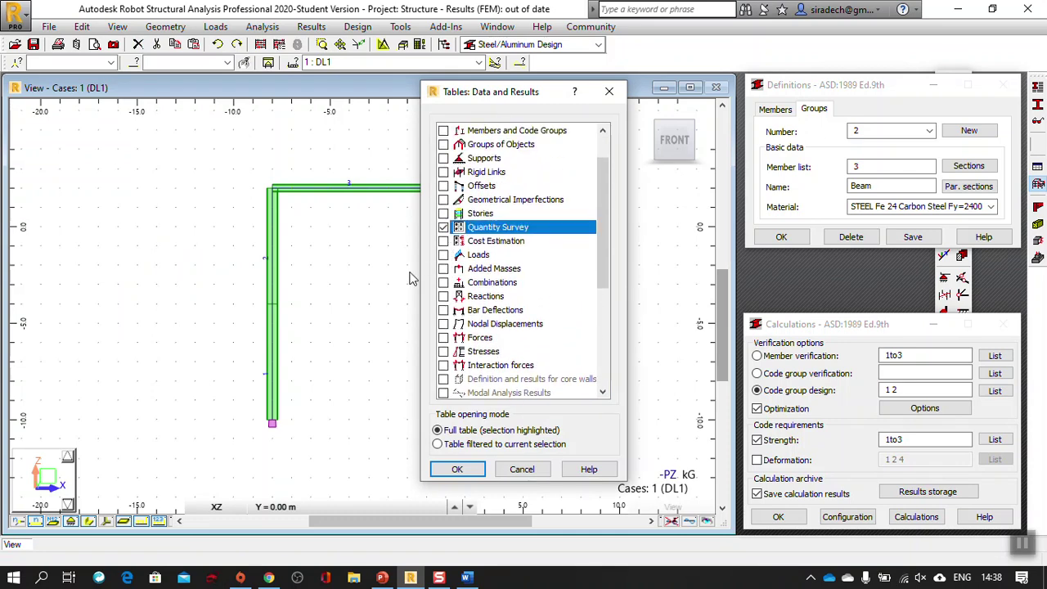
{"action": "left_click", "coordinate": [471, 469]}
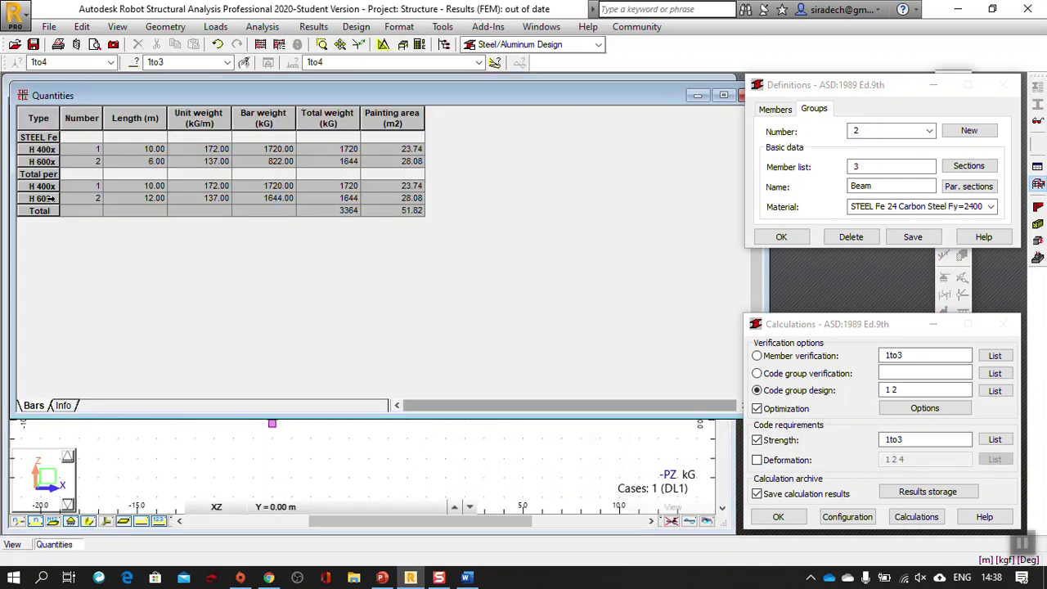
Examine the total steel weight in the quantities table, uncover the frame view and close the table.
{"action": "left_click", "coordinate": [344, 212]}
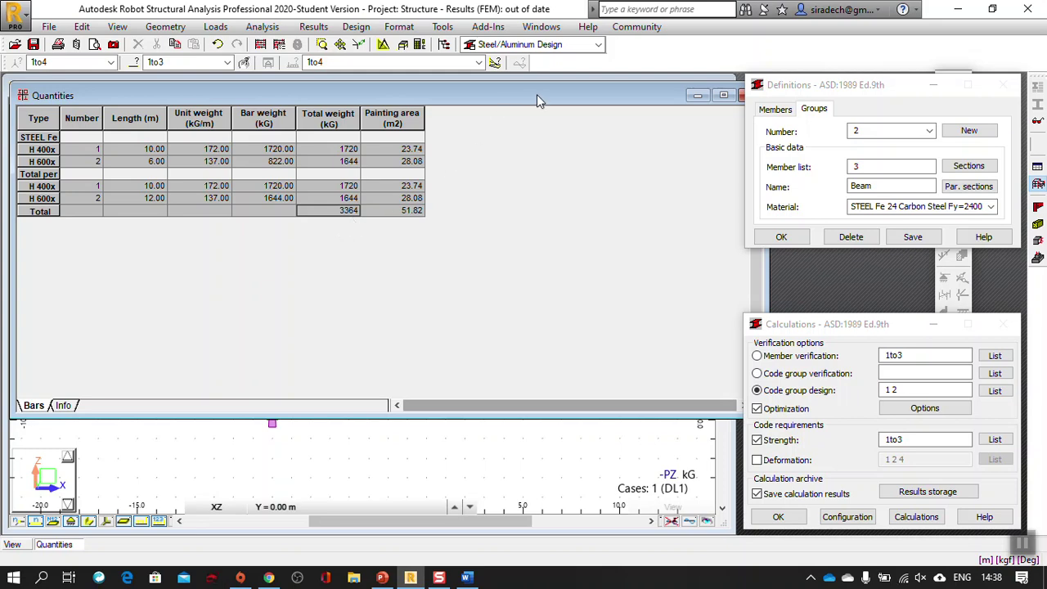
{"action": "left_click_drag", "start_coordinate": [537, 97], "coordinate": [495, 96]}
{"action": "left_click_drag", "start_coordinate": [717, 184], "coordinate": [553, 184]}
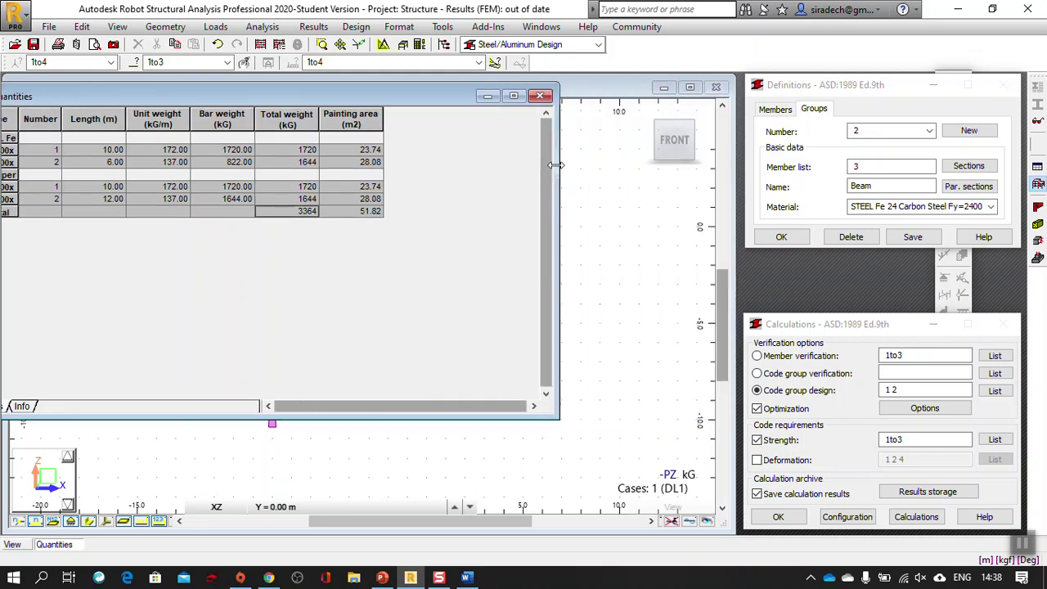
{"action": "left_click", "coordinate": [539, 96]}
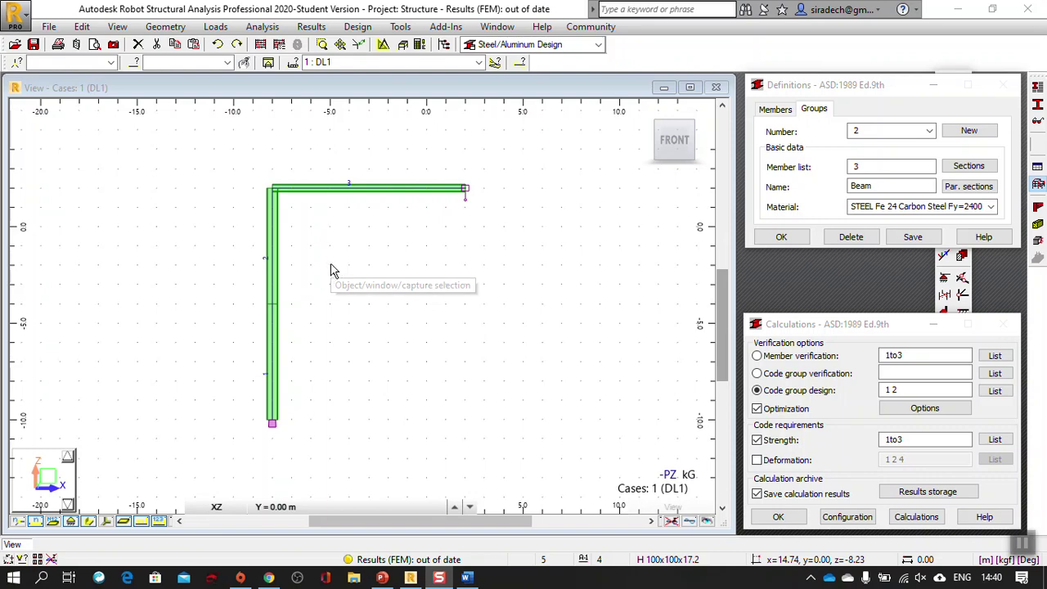
Switch to the Connections layout and display the design codes in the job preferences.
{"action": "left_click", "coordinate": [599, 44]}
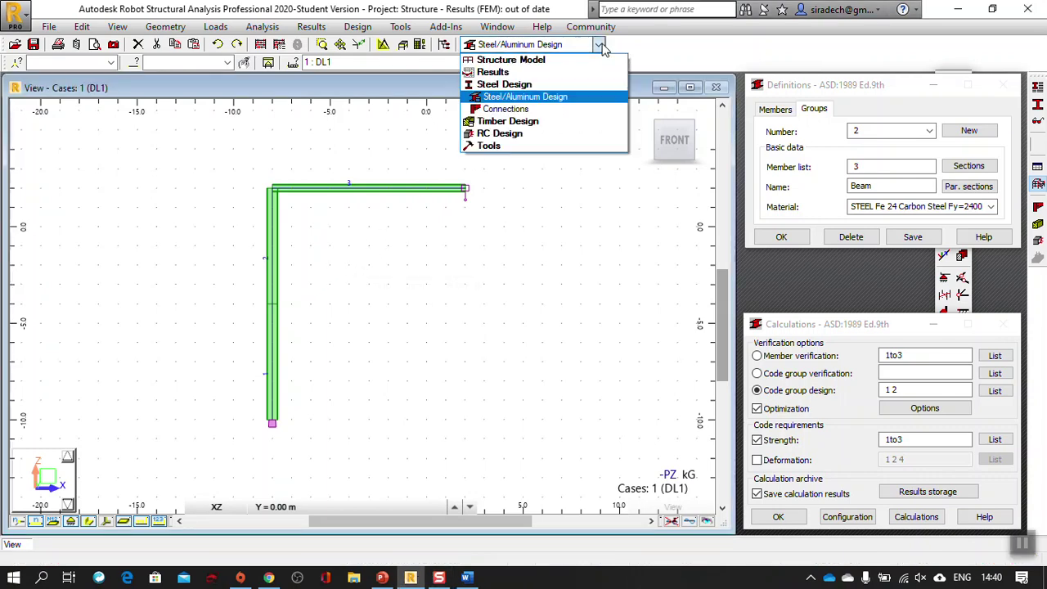
{"action": "left_click", "coordinate": [517, 115]}
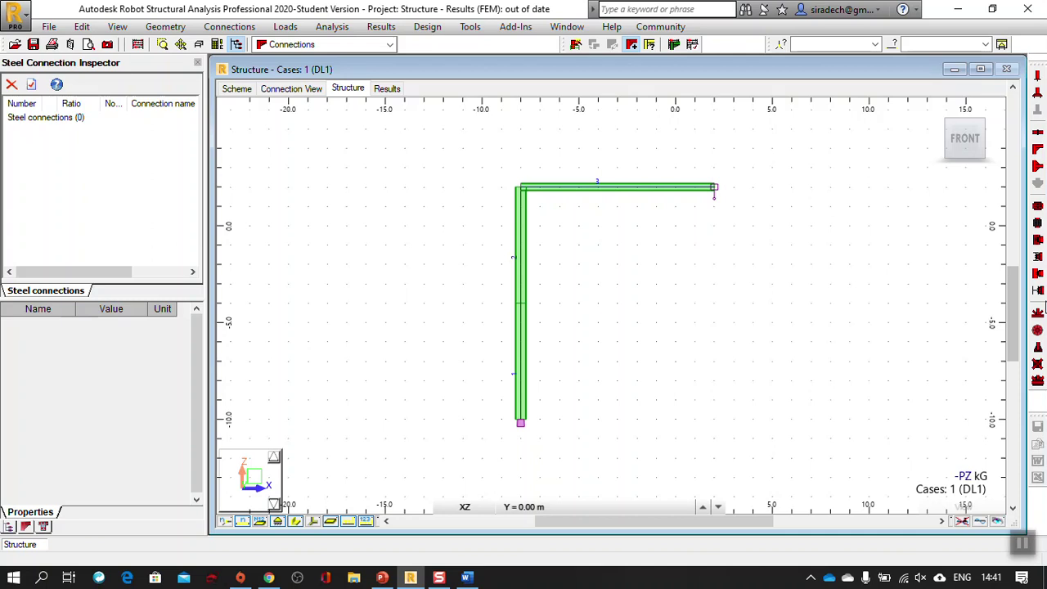
{"action": "left_click", "coordinate": [471, 26]}
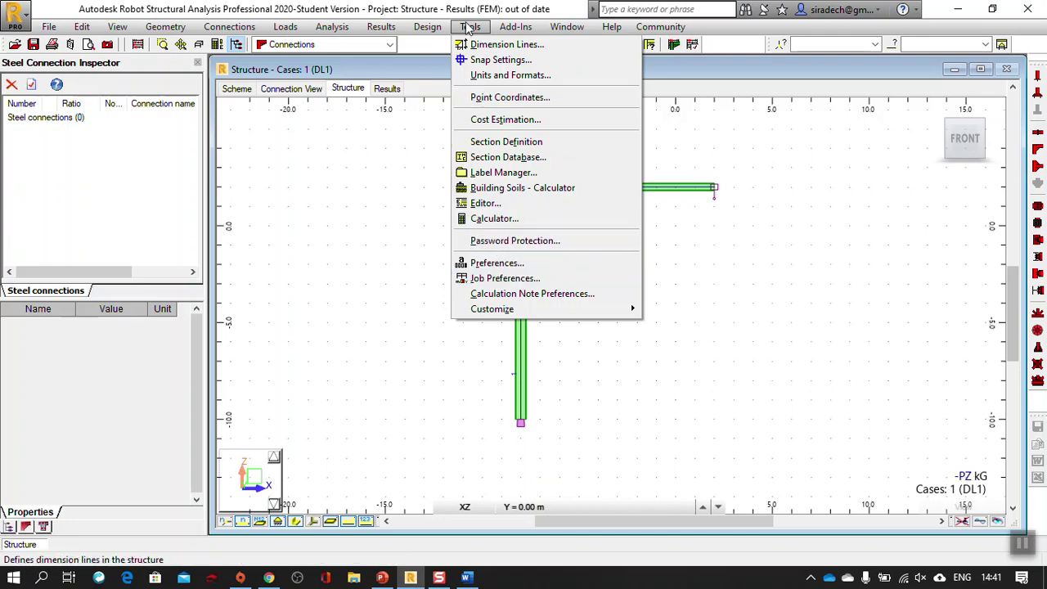
{"action": "left_click", "coordinate": [507, 278]}
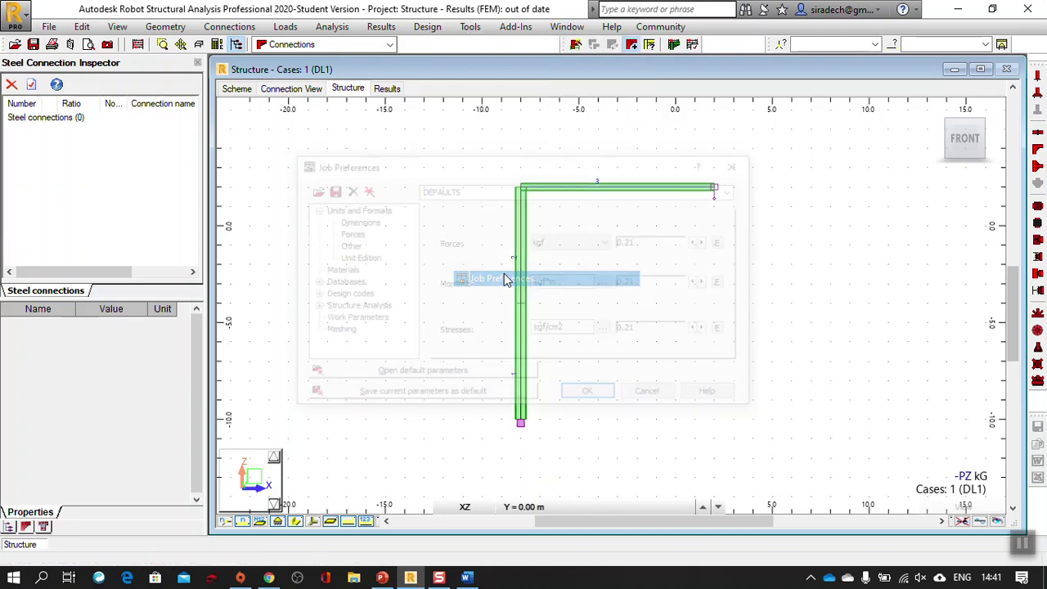
{"action": "left_click", "coordinate": [329, 283]}
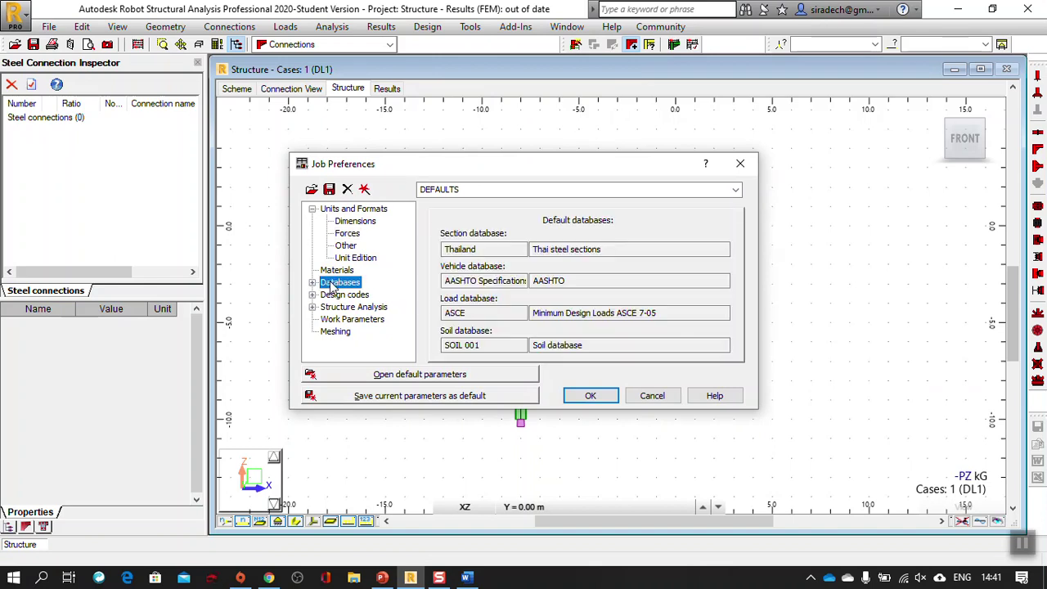
{"action": "left_click", "coordinate": [314, 283]}
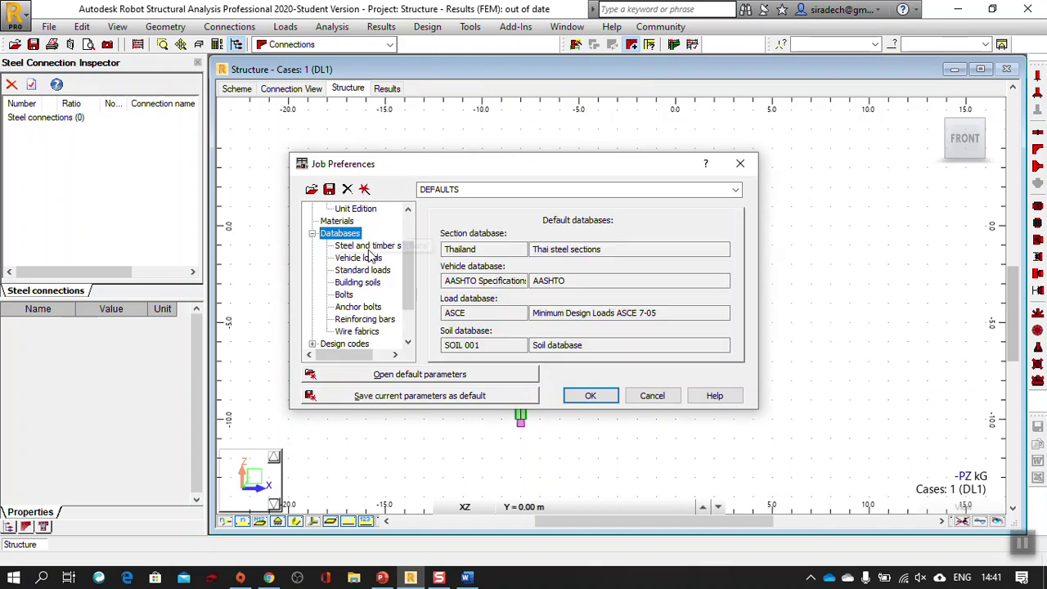
{"action": "scroll", "coordinate": [367, 248], "scroll_direction": "down", "scroll_amount": 1}
{"action": "left_click", "coordinate": [348, 308]}
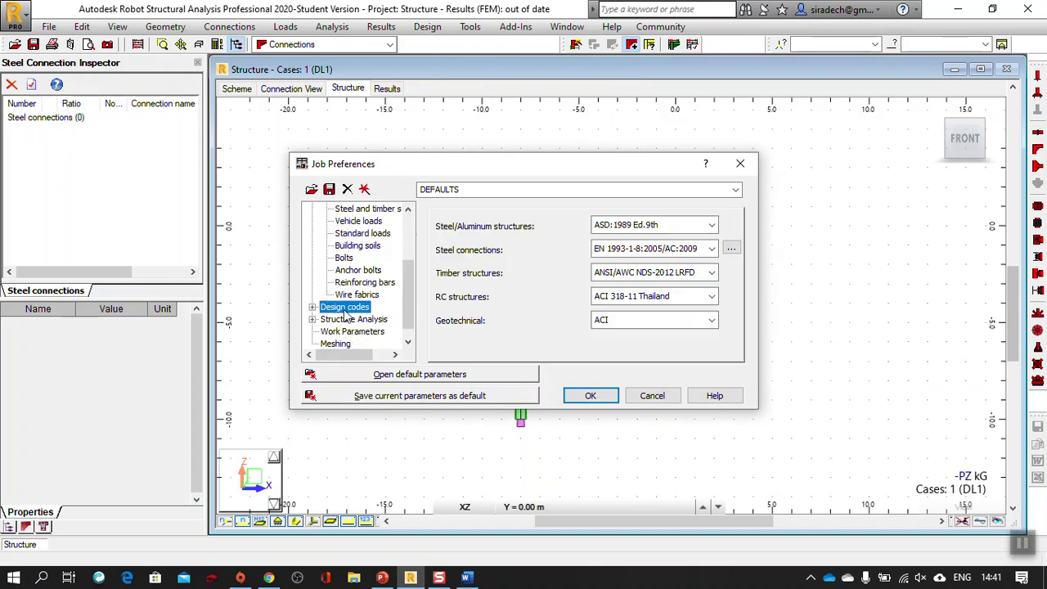
{"action": "left_click", "coordinate": [312, 308]}
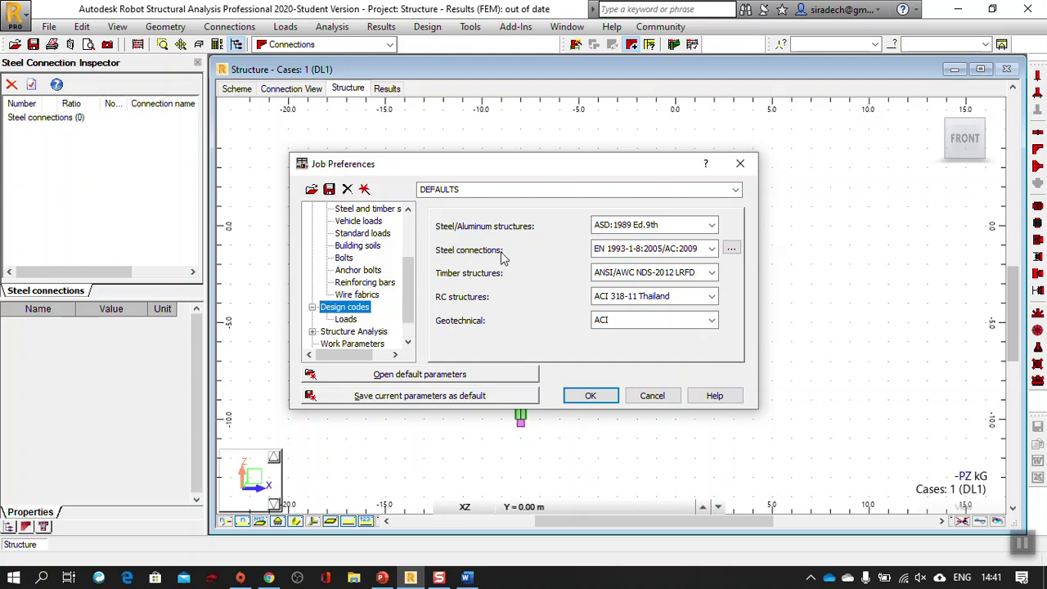
Compare the EN, NF EN, PN-EN and user-defined partial factor sets for steel connections, and leave without changing the set.
{"action": "left_click", "coordinate": [732, 250]}
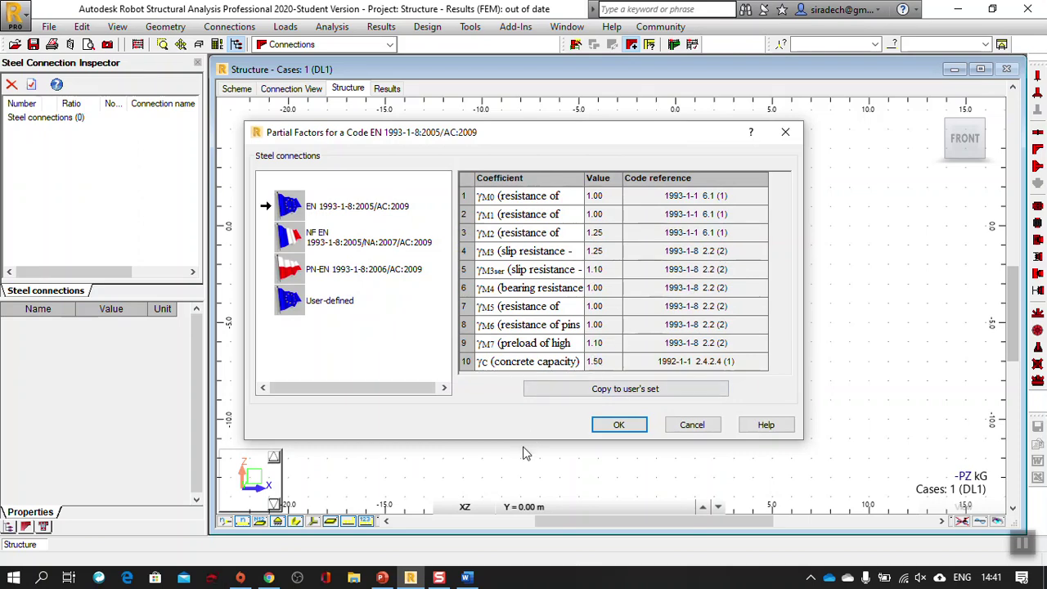
{"action": "left_click", "coordinate": [296, 223]}
{"action": "left_click", "coordinate": [296, 237]}
{"action": "left_click", "coordinate": [296, 270]}
{"action": "left_click", "coordinate": [297, 301]}
{"action": "left_click", "coordinate": [296, 270]}
{"action": "left_click", "coordinate": [296, 238]}
{"action": "left_click", "coordinate": [299, 210]}
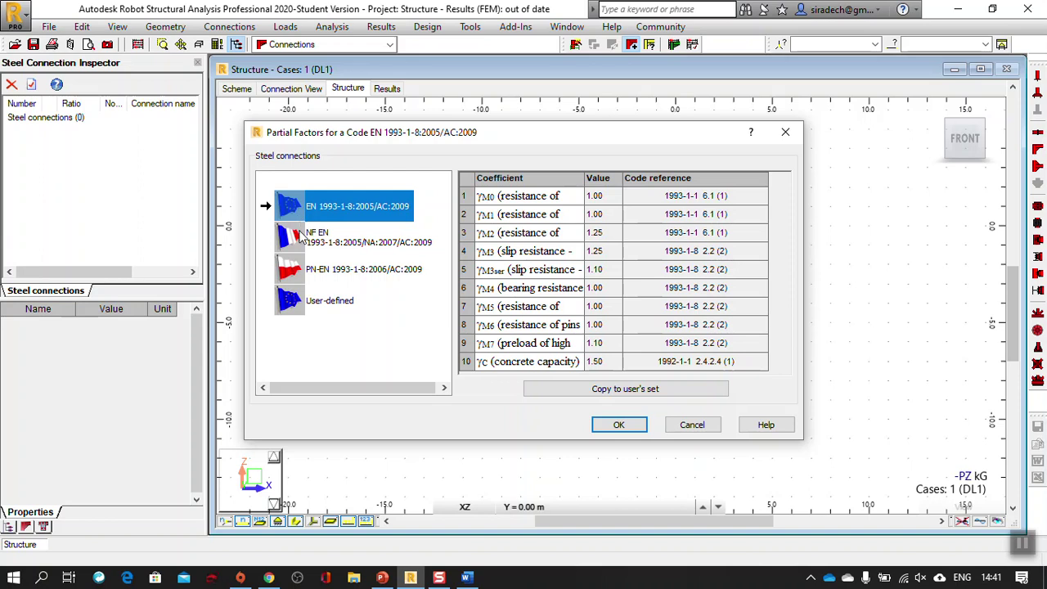
{"action": "left_click", "coordinate": [301, 237]}
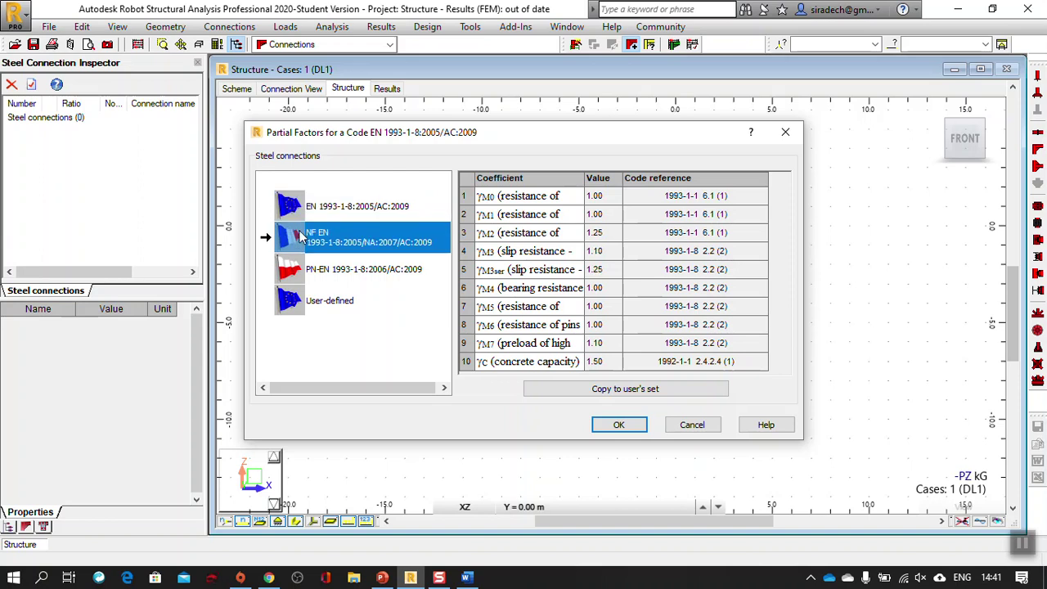
{"action": "left_click", "coordinate": [300, 278]}
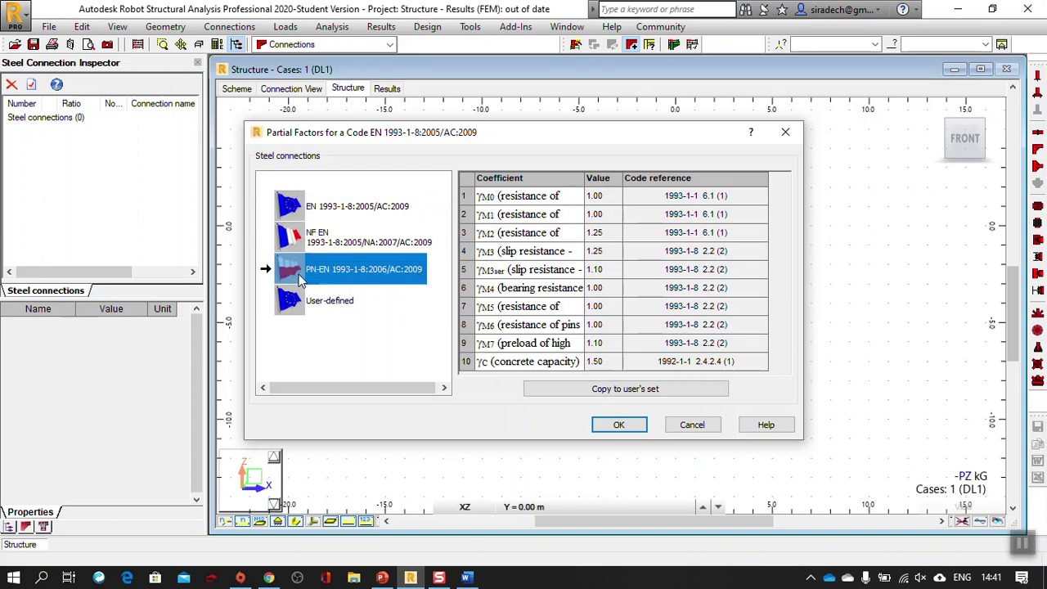
{"action": "left_click", "coordinate": [692, 426]}
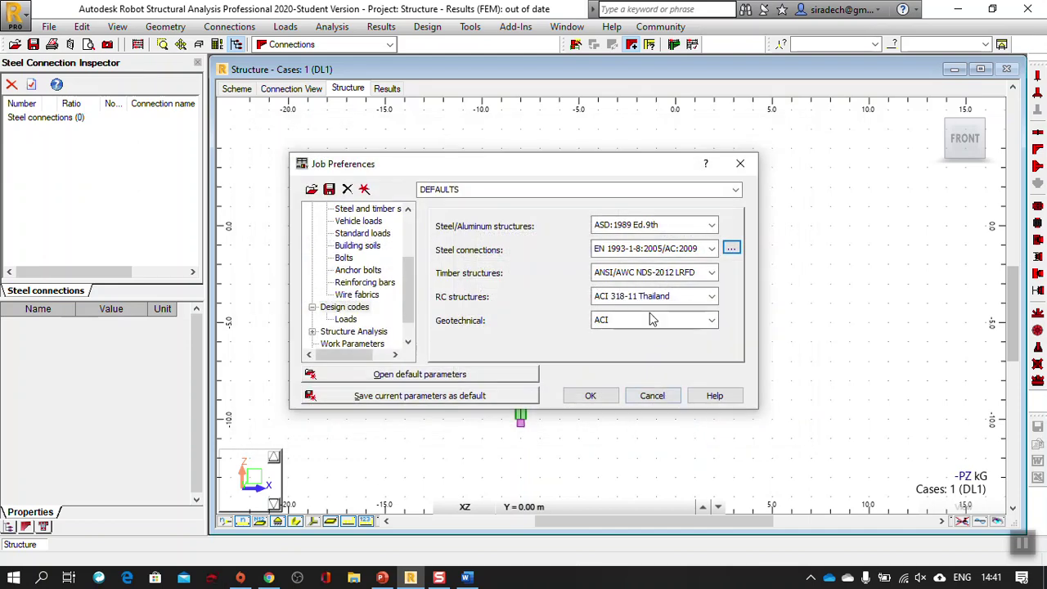
Review the available steel connection codes in the code list configuration, accept the list and reopen the partial factors of EN 1993-1-8:2005/AC:2009.
{"action": "left_click", "coordinate": [712, 248]}
{"action": "left_click", "coordinate": [642, 278]}
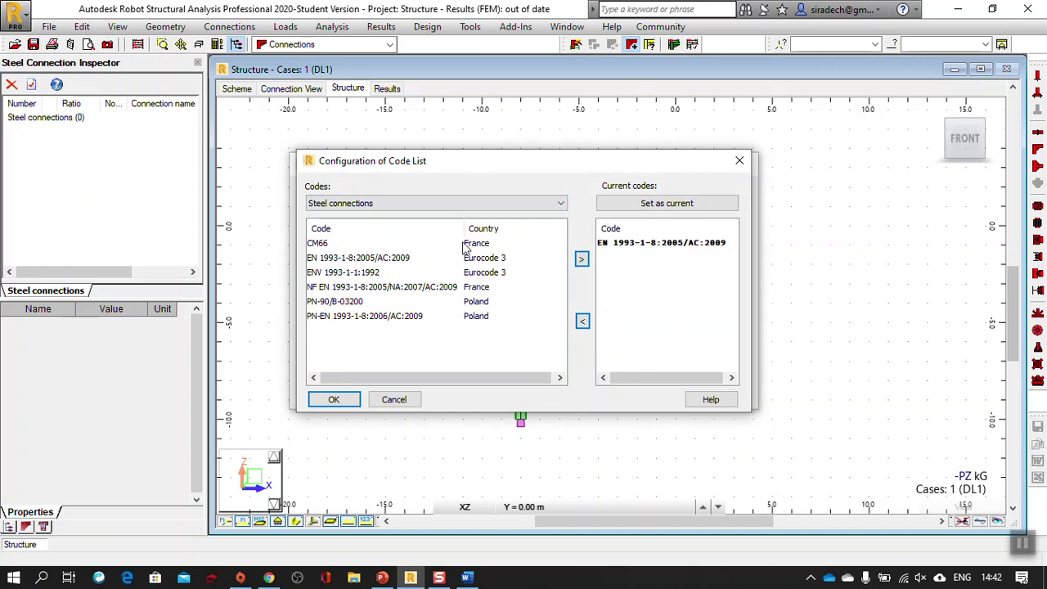
{"action": "left_click", "coordinate": [331, 244]}
{"action": "left_click", "coordinate": [331, 259]}
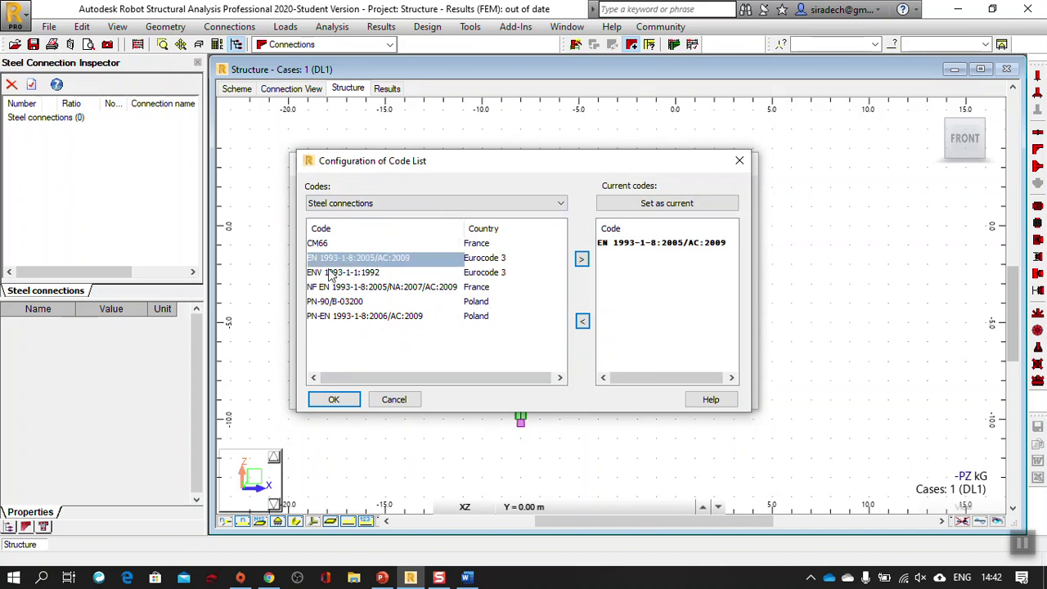
{"action": "left_click", "coordinate": [335, 302]}
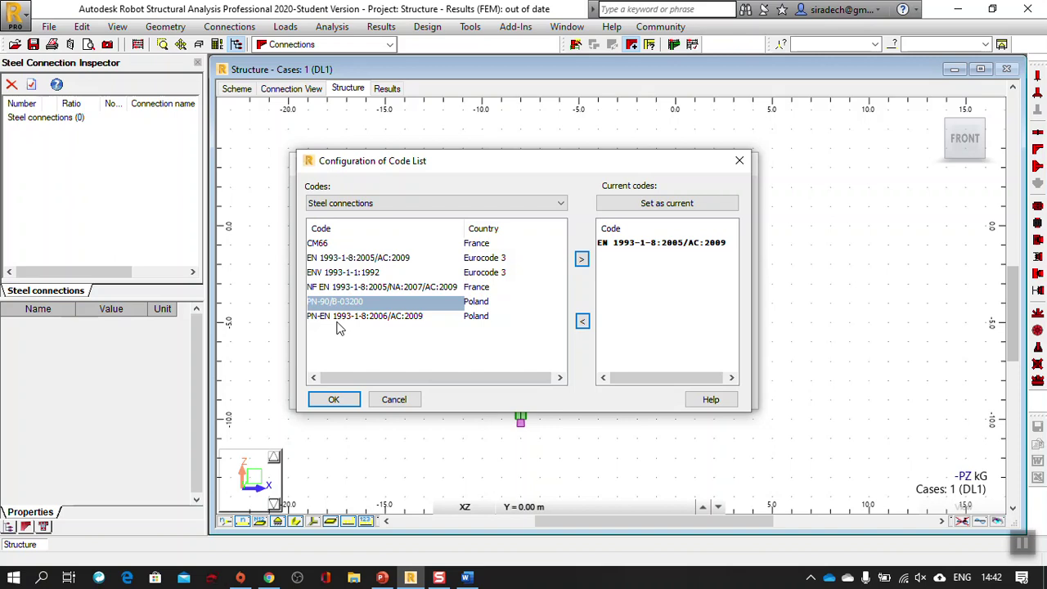
{"action": "left_click", "coordinate": [333, 399]}
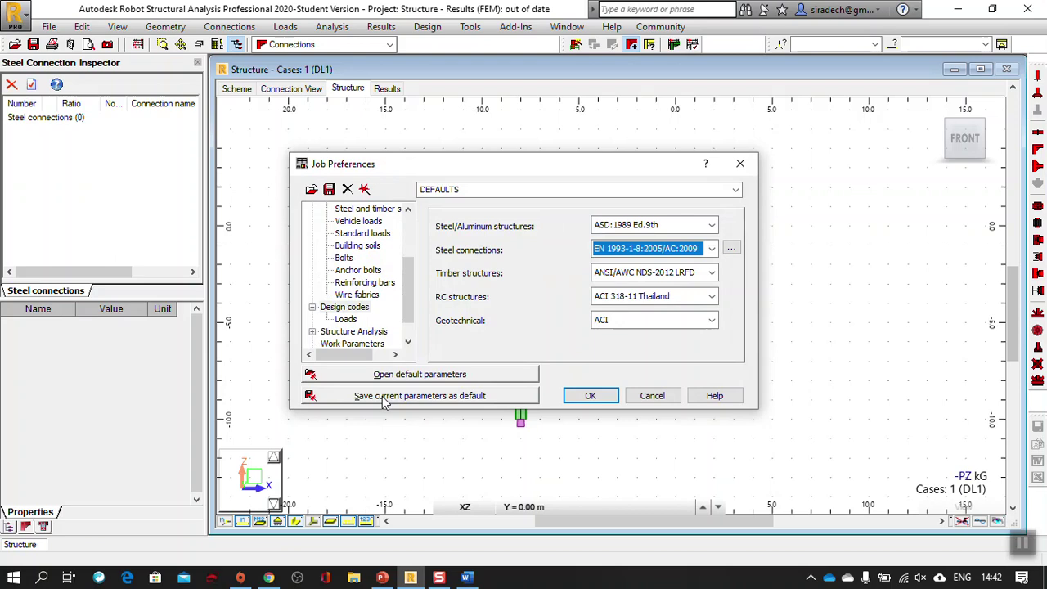
{"action": "left_click", "coordinate": [731, 248]}
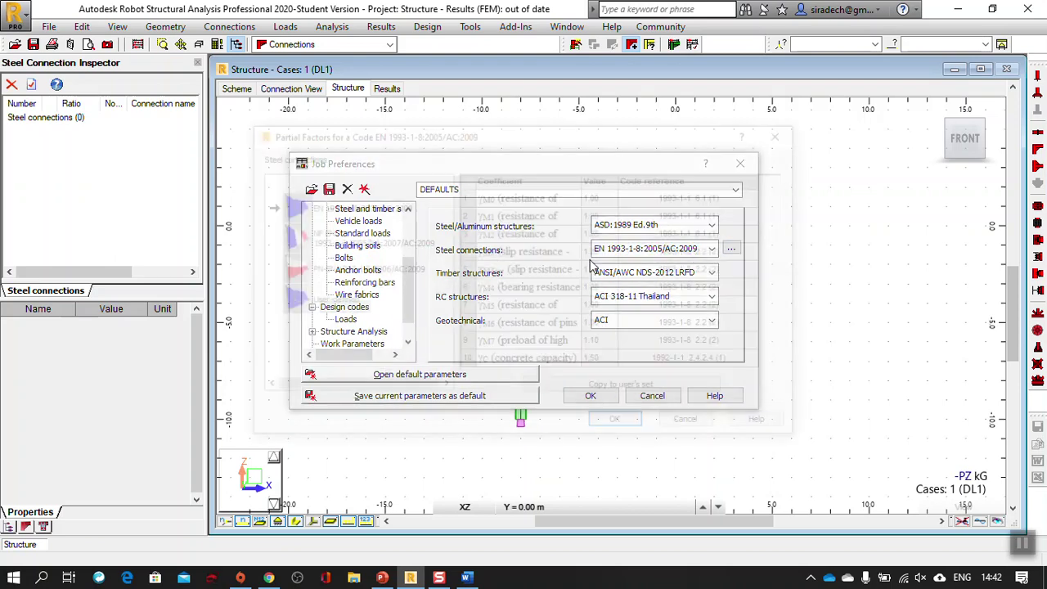
Examine the user-defined partial factor set with a widened coefficient column, and leave without saving.
{"action": "left_click", "coordinate": [311, 302]}
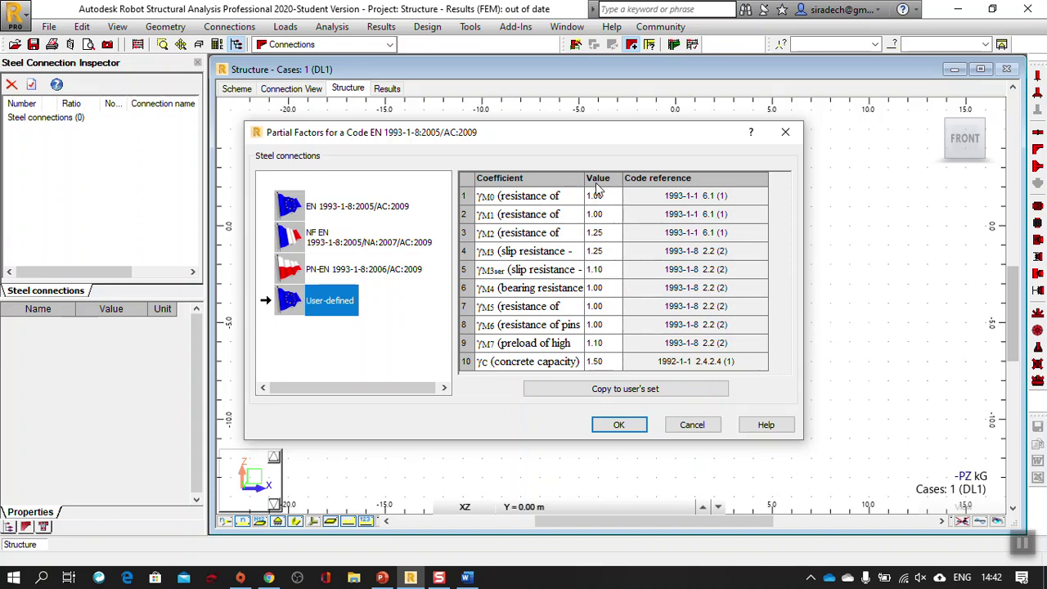
{"action": "left_click_drag", "start_coordinate": [584, 178], "coordinate": [639, 177]}
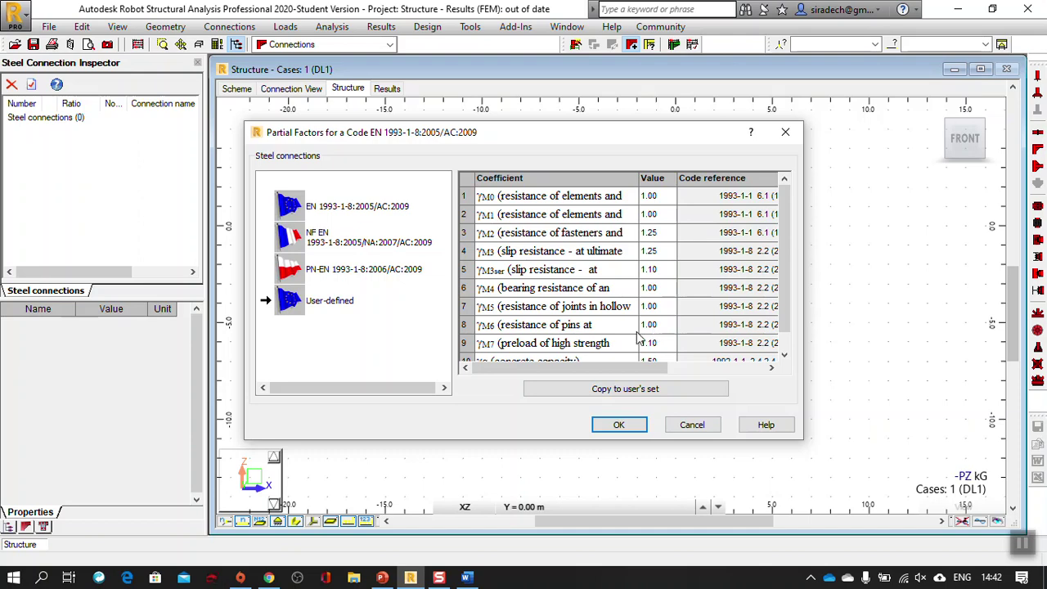
{"action": "left_click", "coordinate": [694, 430]}
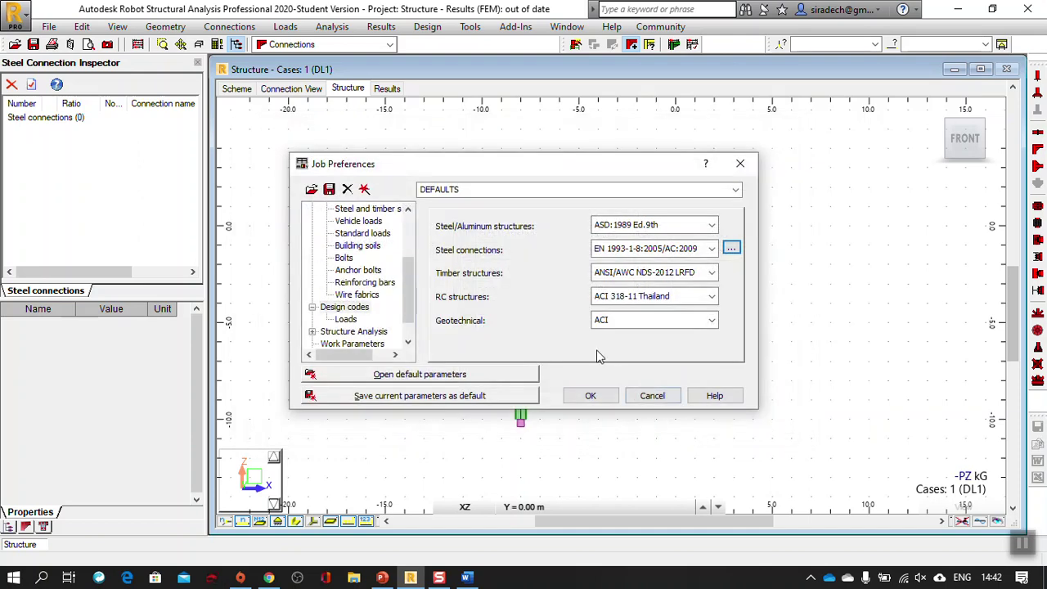
Review the available steel connection codes in the code list configuration, keeping EN 1993-1-8:2005/AC:2009 as the current code.
{"action": "left_click", "coordinate": [711, 249]}
{"action": "left_click", "coordinate": [711, 248]}
{"action": "left_click", "coordinate": [711, 249]}
{"action": "left_click", "coordinate": [622, 279]}
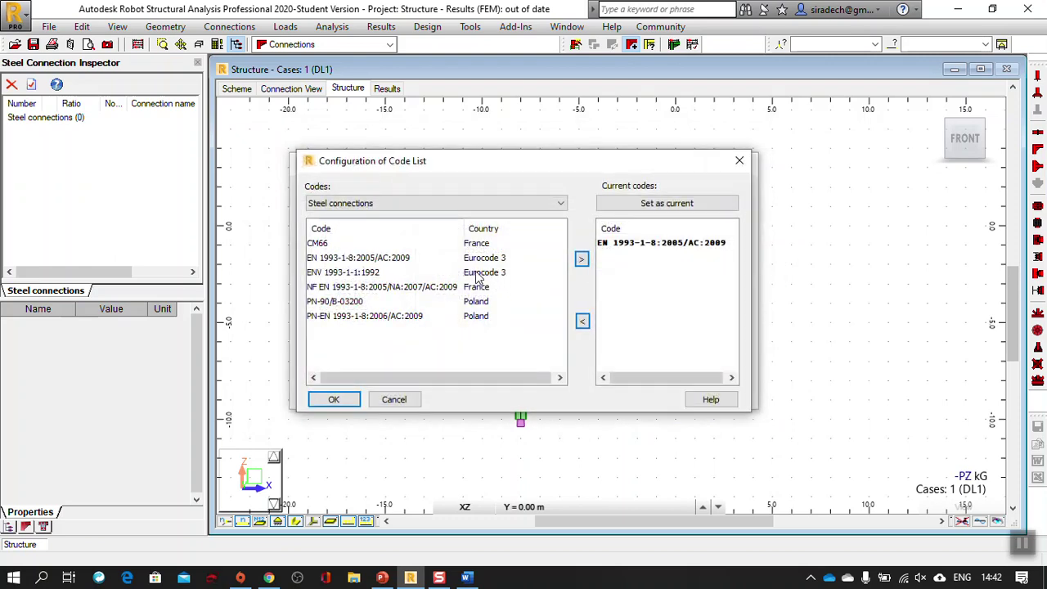
{"action": "left_click", "coordinate": [340, 258]}
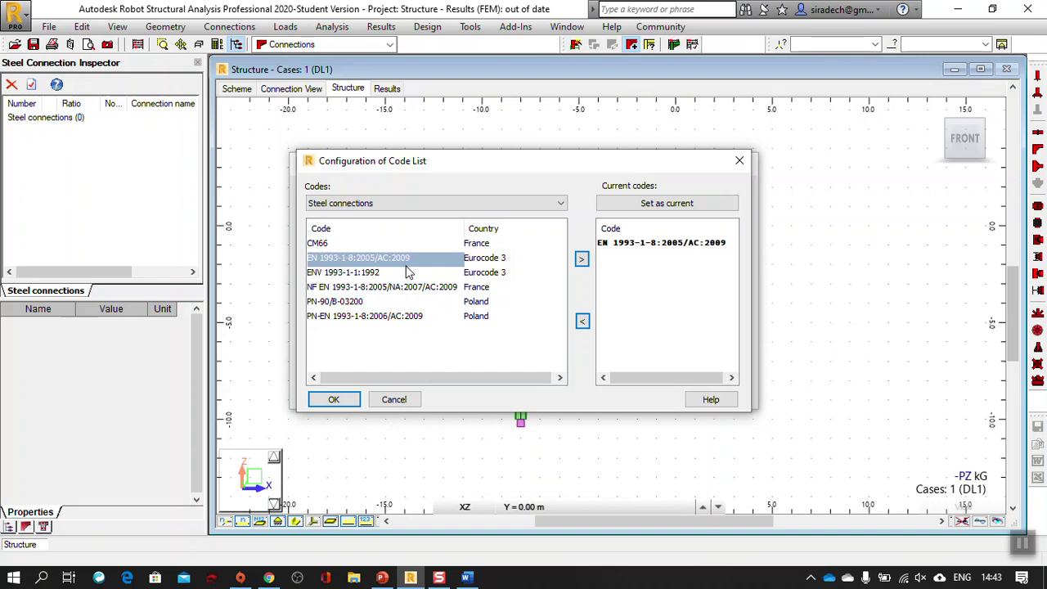
{"action": "left_click", "coordinate": [354, 406]}
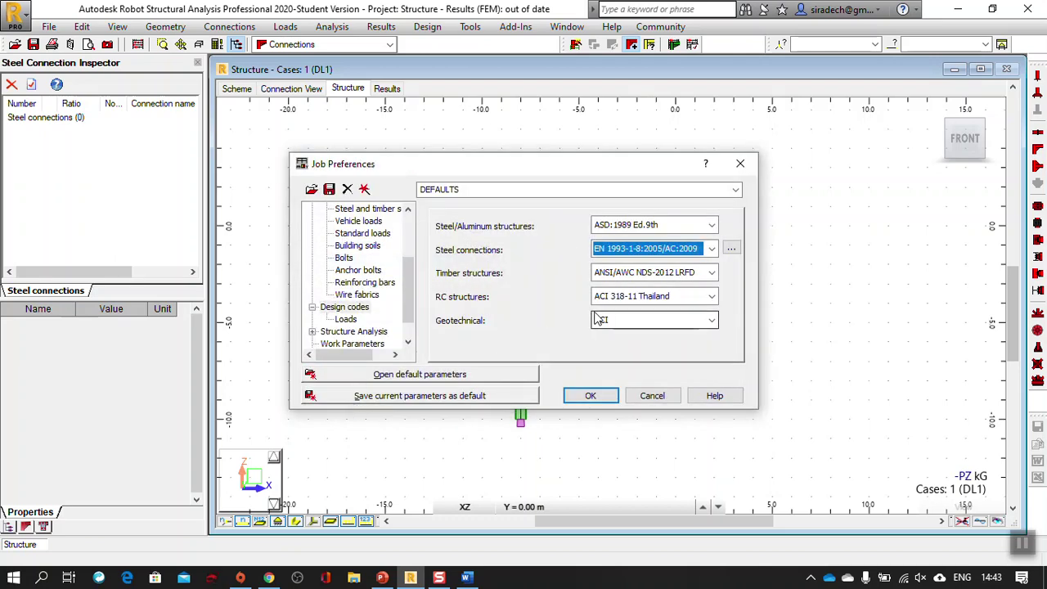
{"action": "left_click", "coordinate": [604, 395]}
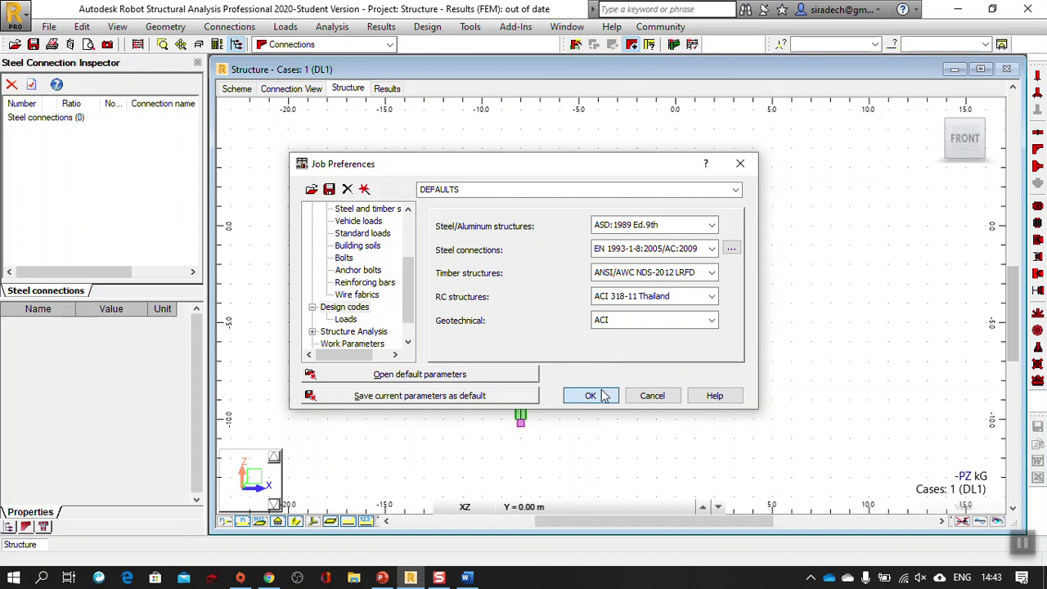
{"action": "left_click", "coordinate": [710, 248]}
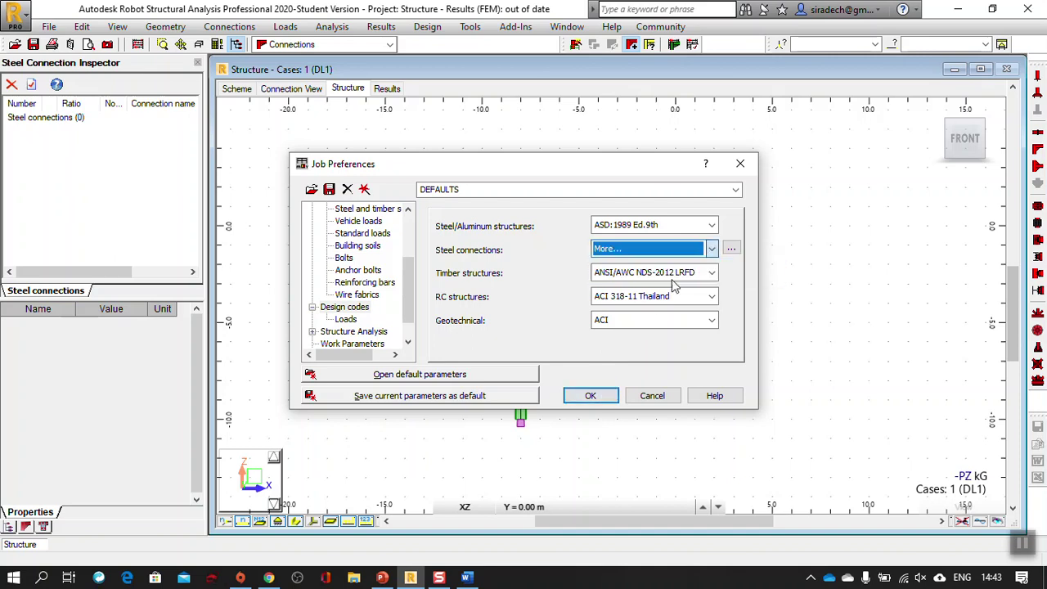
{"action": "left_click", "coordinate": [672, 280]}
{"action": "left_click", "coordinate": [394, 398]}
Read the full coefficient descriptions in the user-defined partial factor set, cancel it and accept the job preferences.
{"action": "left_click", "coordinate": [730, 248]}
{"action": "left_click", "coordinate": [289, 309]}
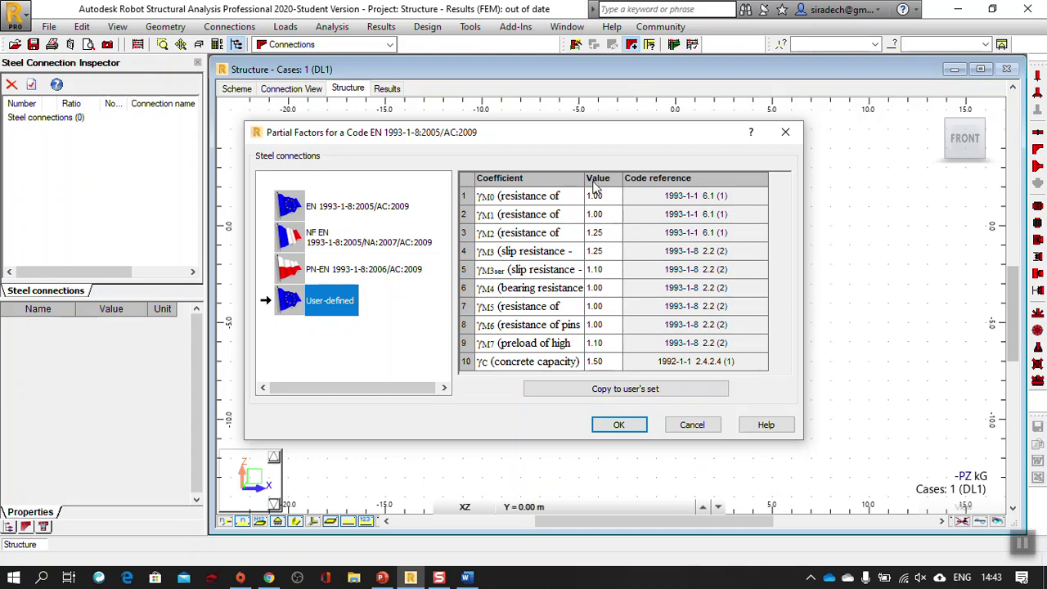
{"action": "left_click_drag", "start_coordinate": [585, 177], "coordinate": [716, 178]}
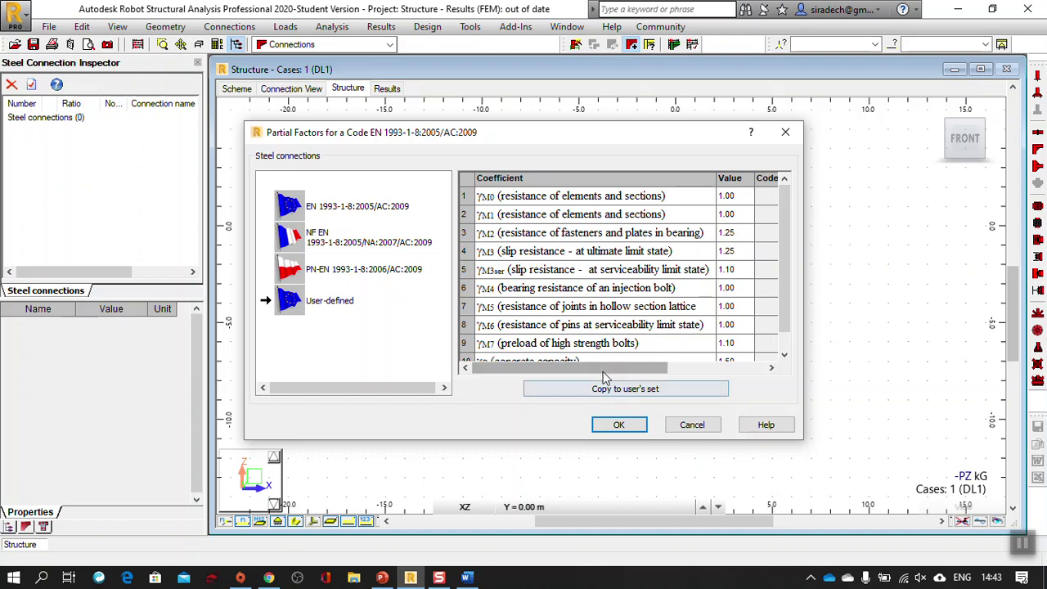
{"action": "left_click", "coordinate": [692, 424]}
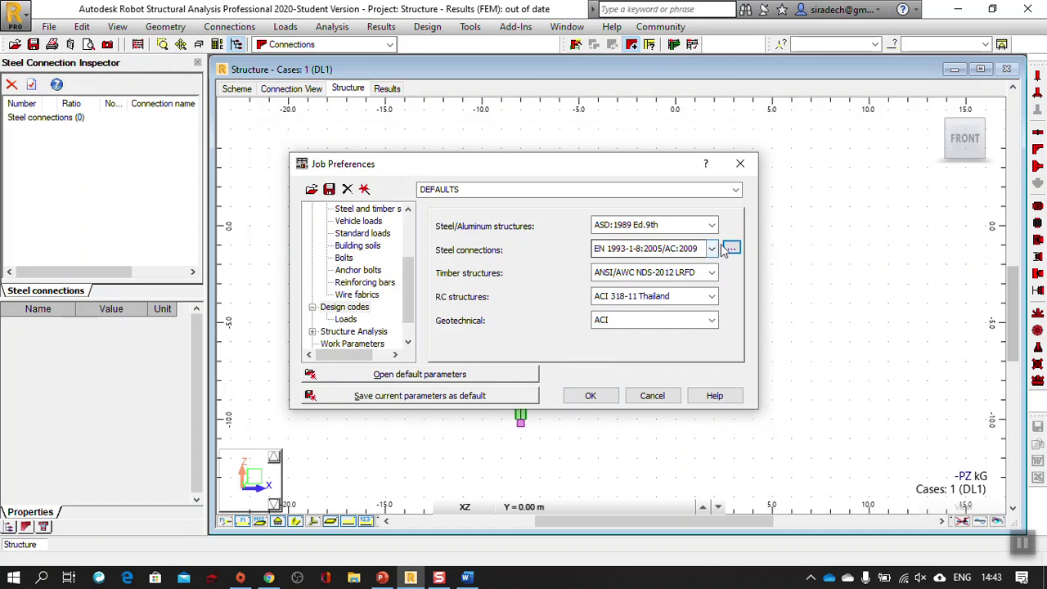
{"action": "left_click", "coordinate": [589, 396]}
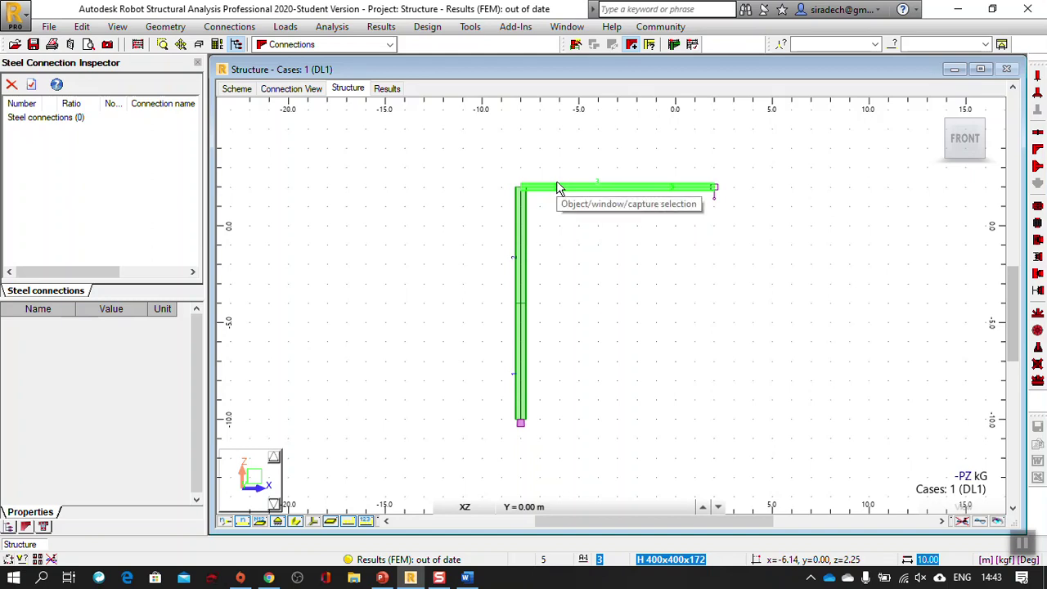
Select the upper column bar 2 and the beam bar 3 that meet at the frame corner.
{"action": "left_click_drag", "start_coordinate": [475, 150], "coordinate": [561, 222]}
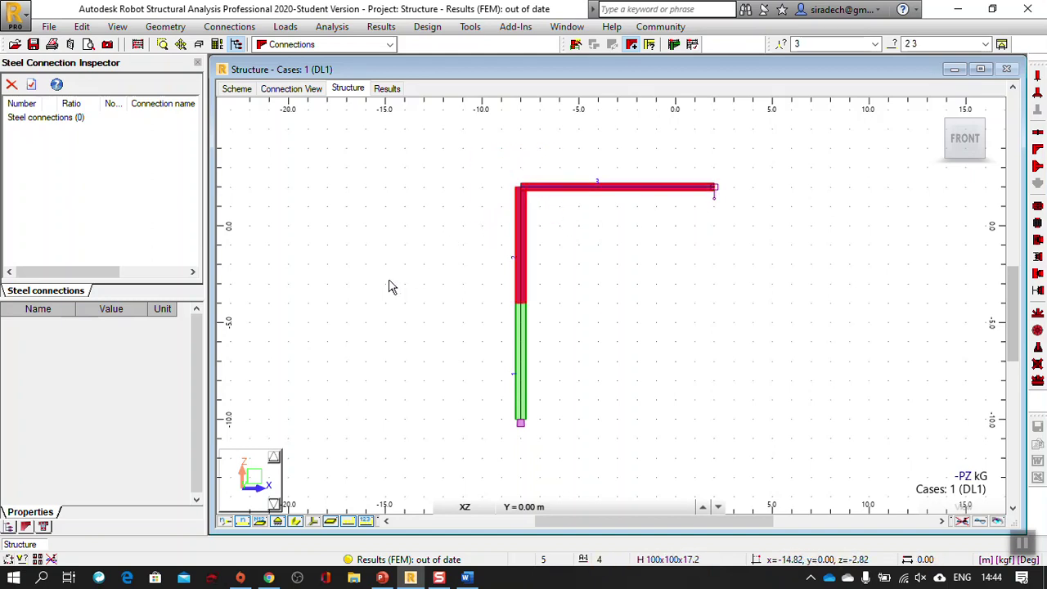
{"action": "left_click", "coordinate": [551, 281]}
{"action": "left_click", "coordinate": [527, 238]}
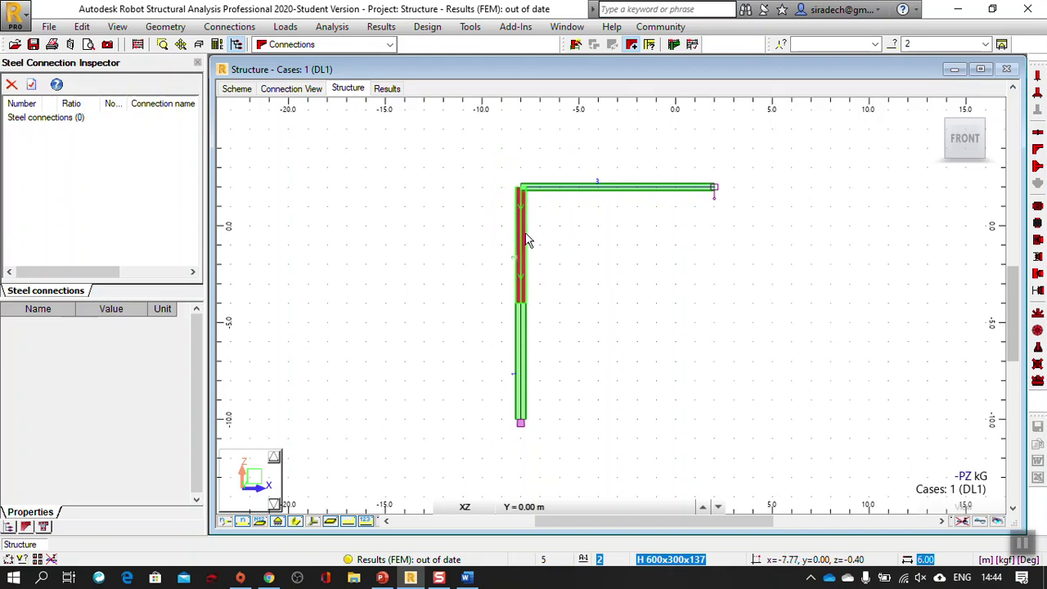
{"action": "left_click", "coordinate": [555, 191], "text": "ctrl"}
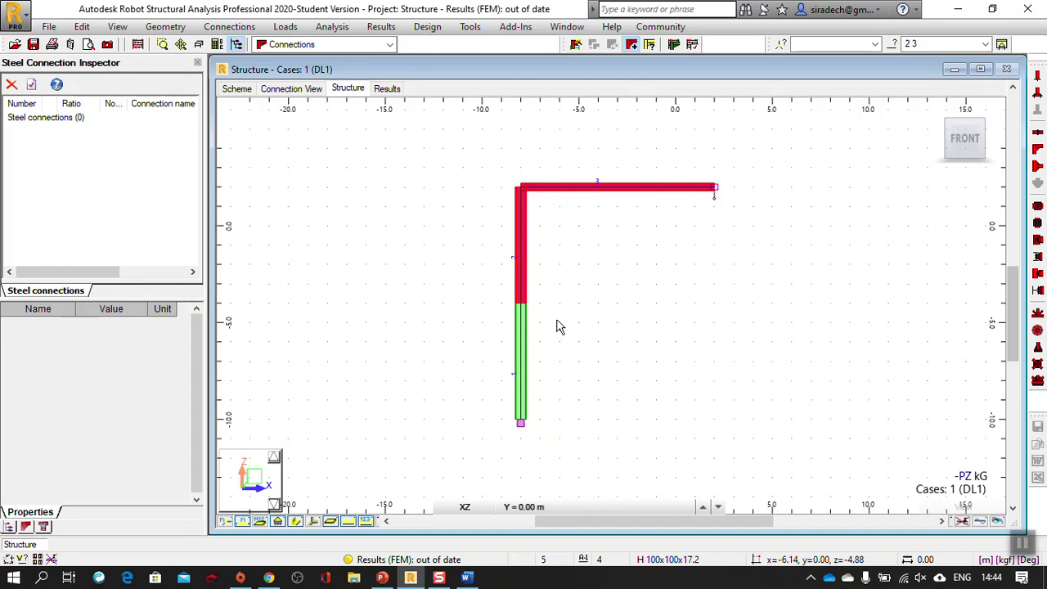
Try to define a steel connection for the two selected bars, and recalculate the structure.
{"action": "left_click", "coordinate": [576, 44]}
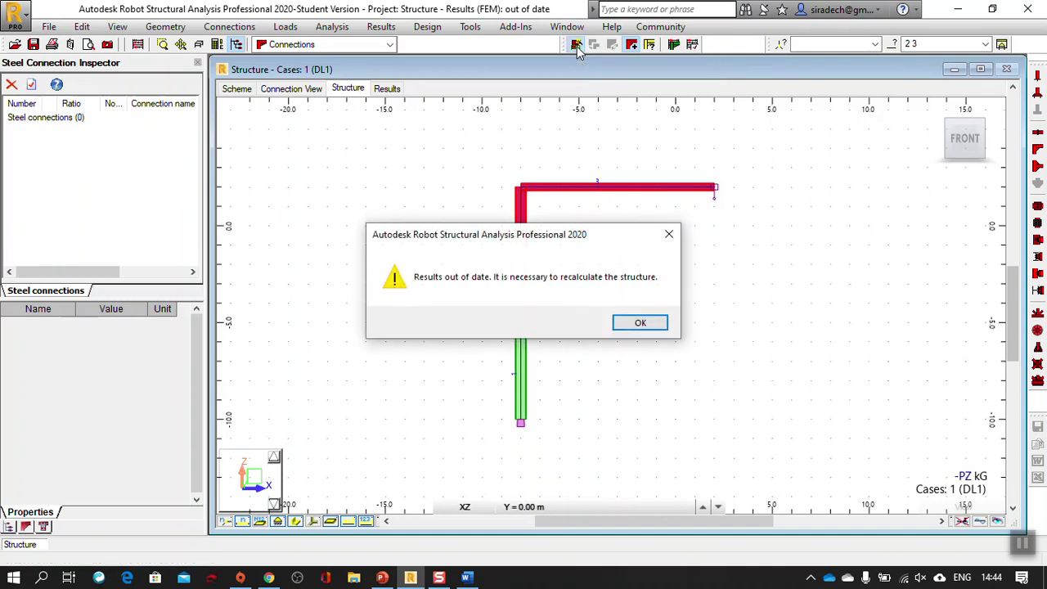
{"action": "left_click", "coordinate": [646, 324]}
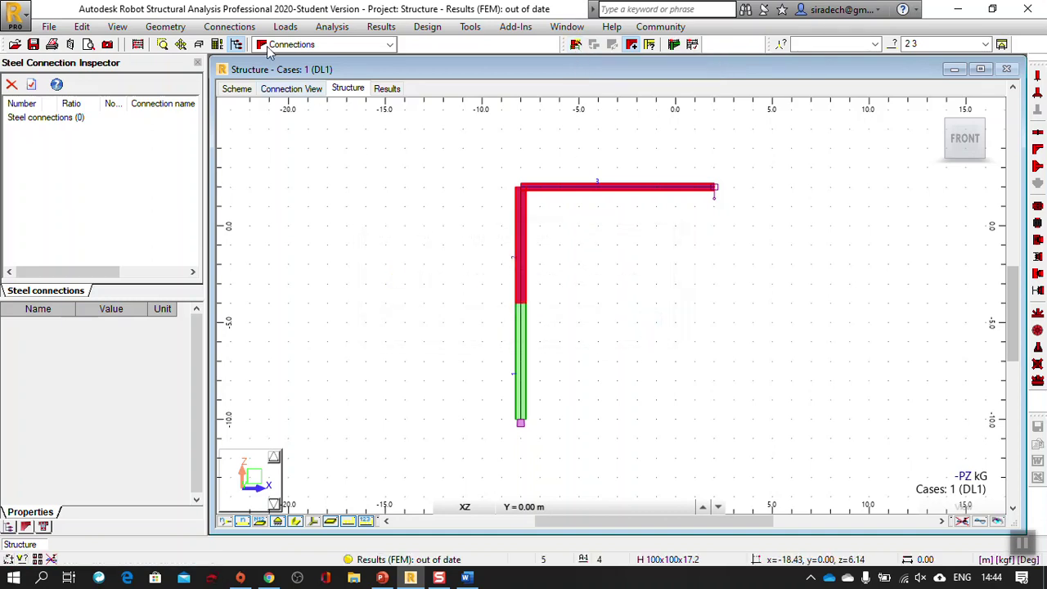
{"action": "left_click", "coordinate": [138, 45]}
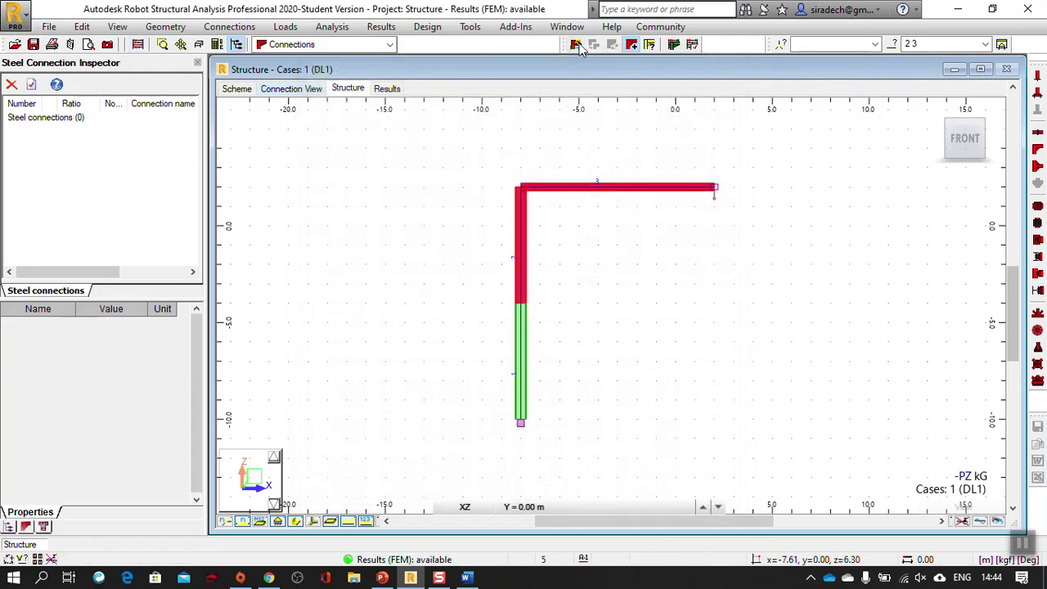
Create a frame knee connection between bars 2 and 3, accept the database change and reposition the definition dialog.
{"action": "left_click", "coordinate": [576, 45]}
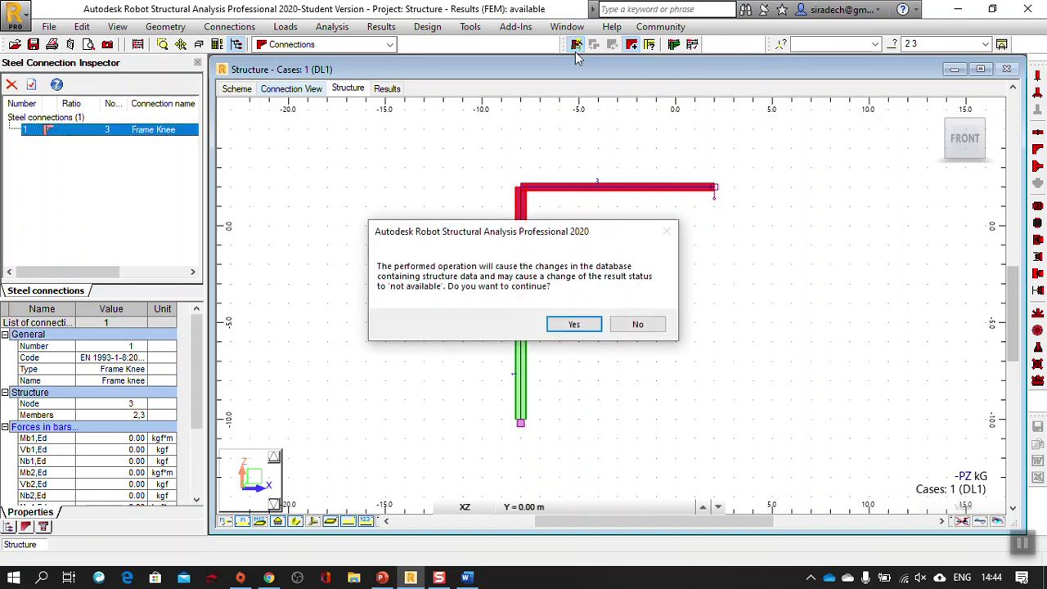
{"action": "left_click", "coordinate": [572, 325]}
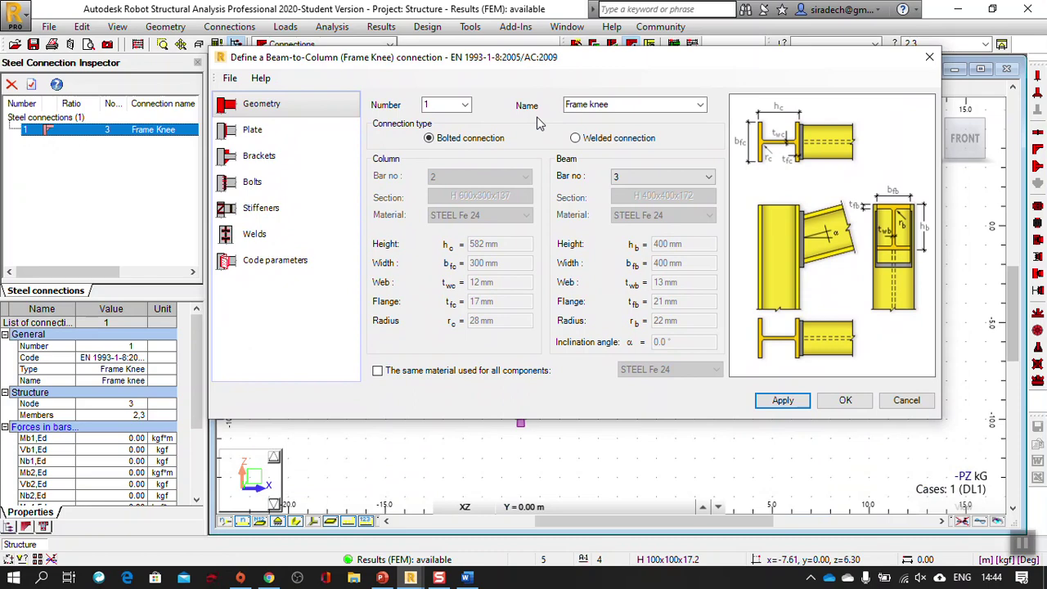
{"action": "left_click_drag", "start_coordinate": [582, 54], "coordinate": [562, 99]}
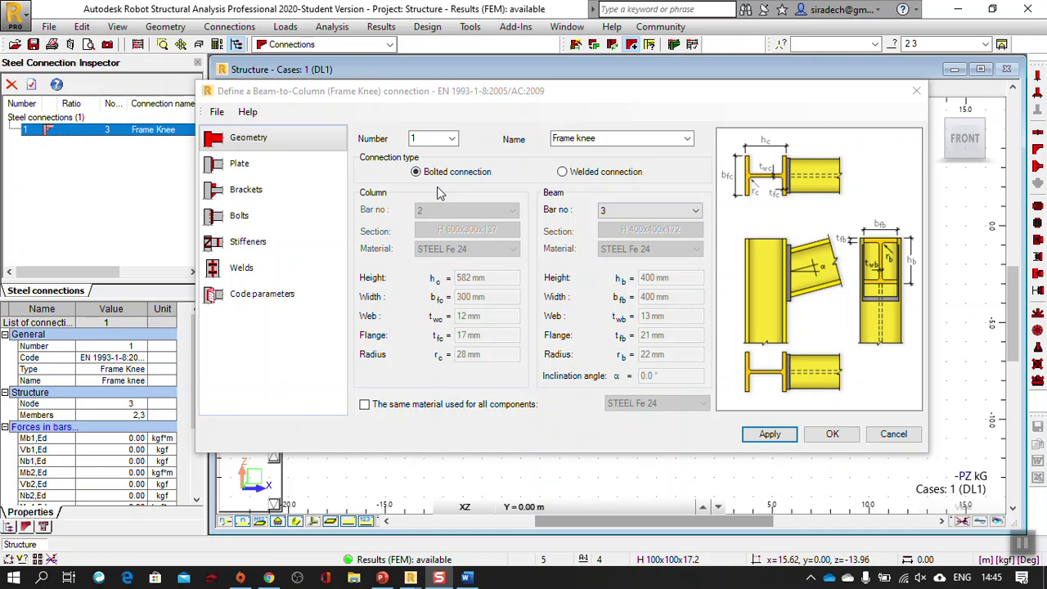
Compare the settings offered for the welded and bolted connection types, and leave the frame knee as a bolted connection.
{"action": "left_click", "coordinate": [588, 174]}
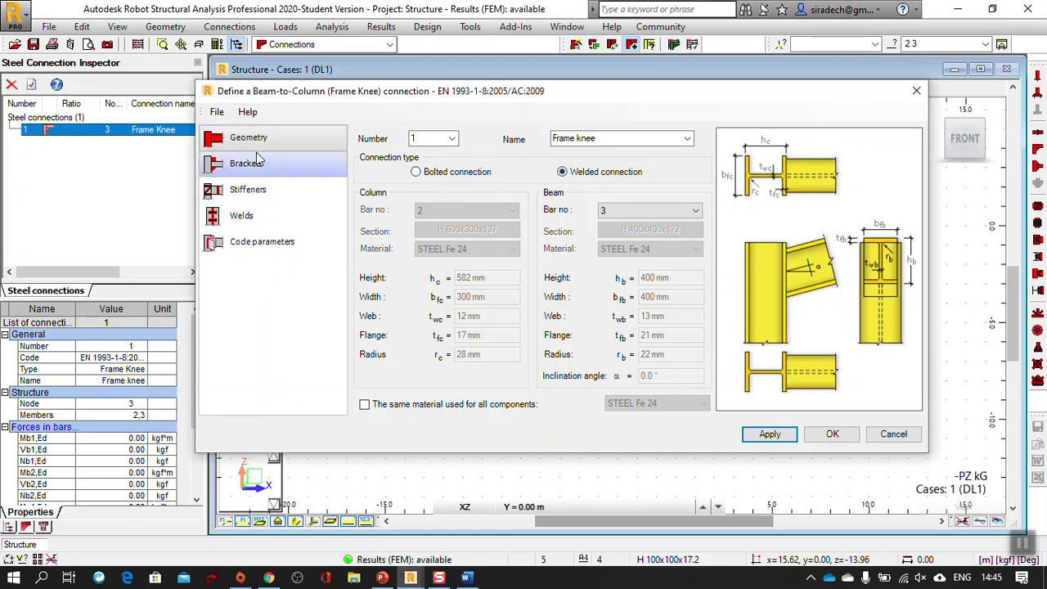
{"action": "left_click", "coordinate": [436, 174]}
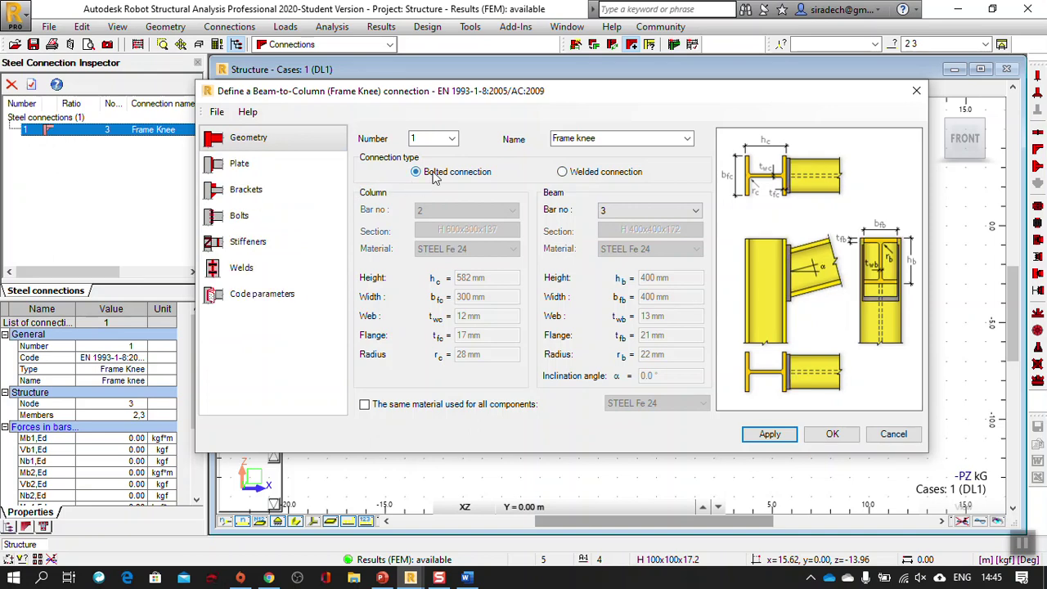
{"action": "left_click", "coordinate": [575, 176]}
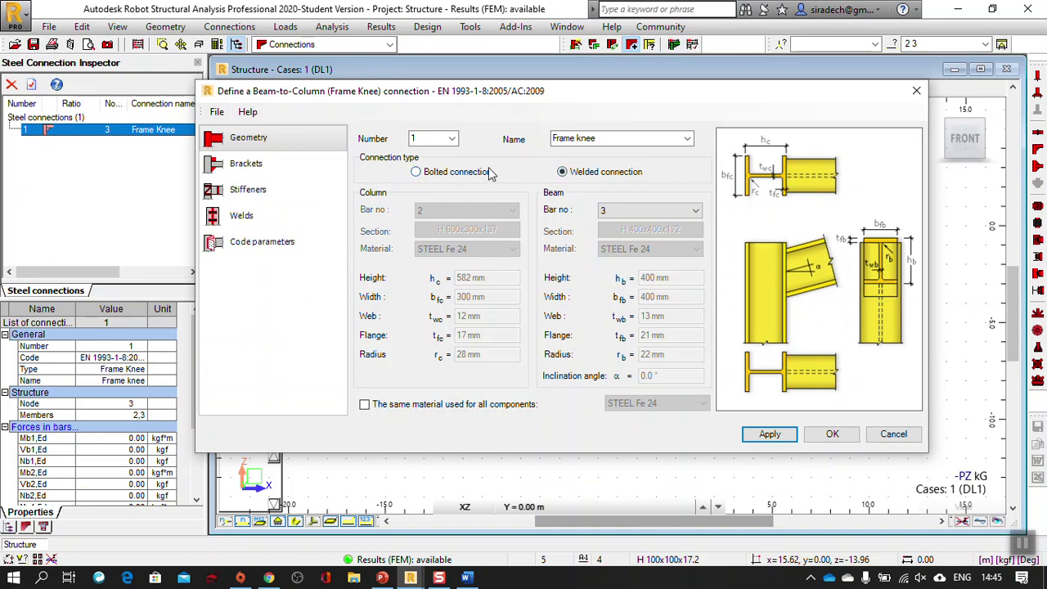
{"action": "left_click", "coordinate": [425, 173]}
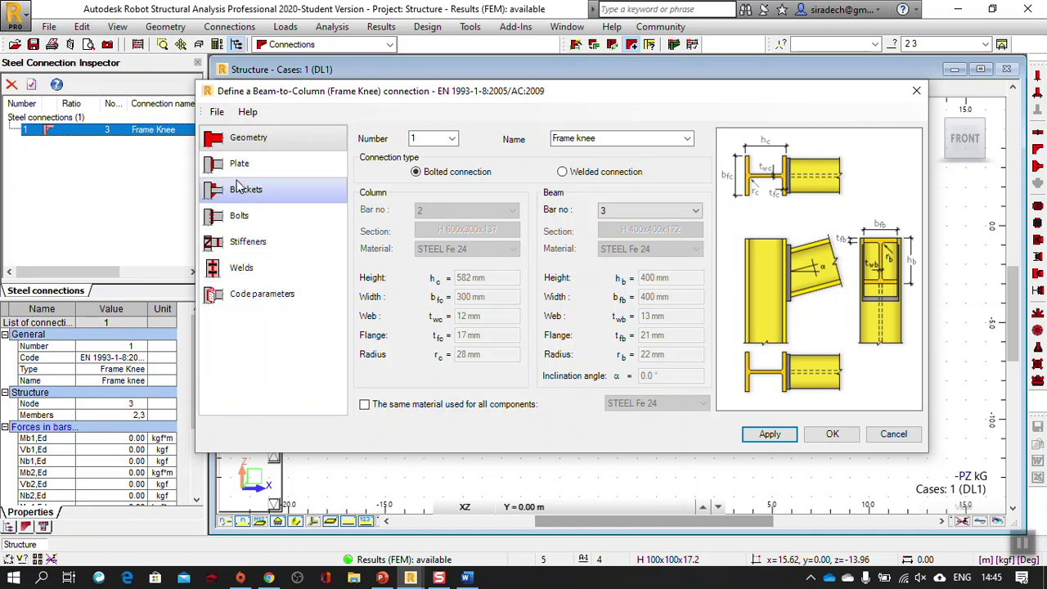
{"action": "left_click", "coordinate": [578, 175]}
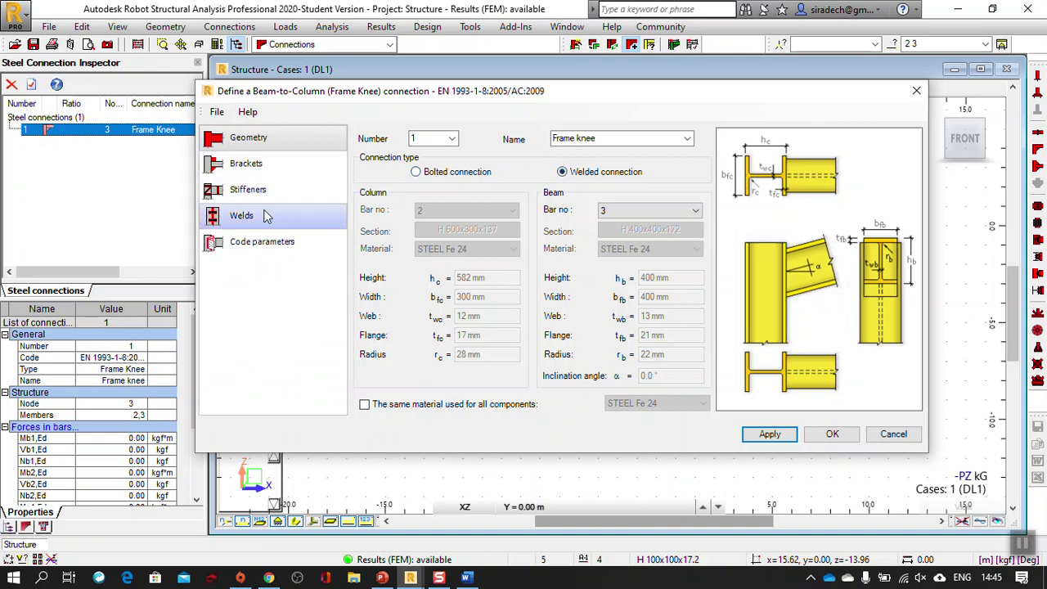
{"action": "left_click", "coordinate": [459, 175]}
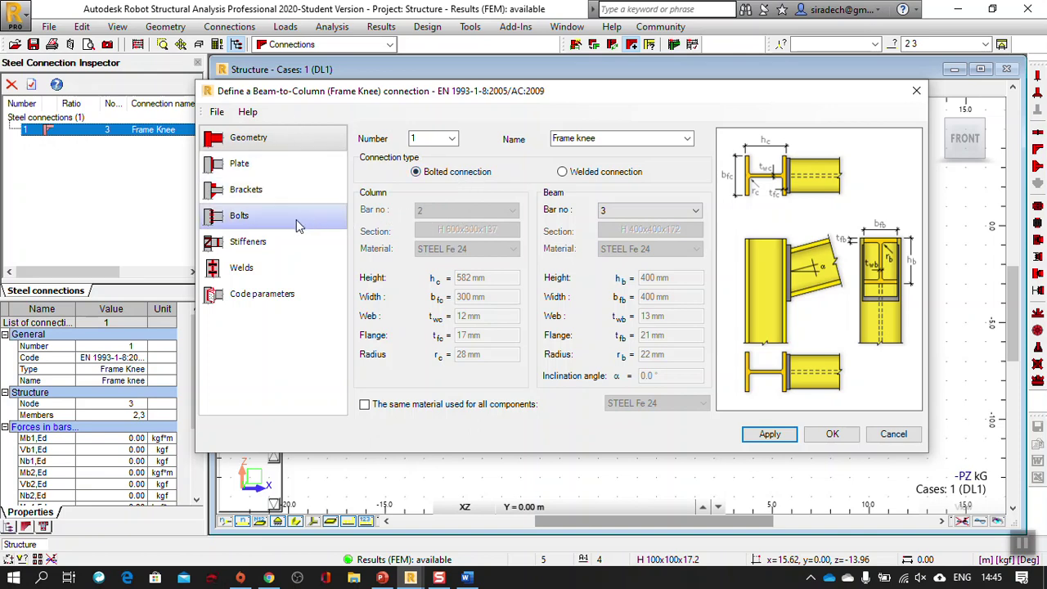
Review the front plate dimensions and material choices of the frame knee connection, keeping STEEL Fe 24.
{"action": "left_click", "coordinate": [245, 164]}
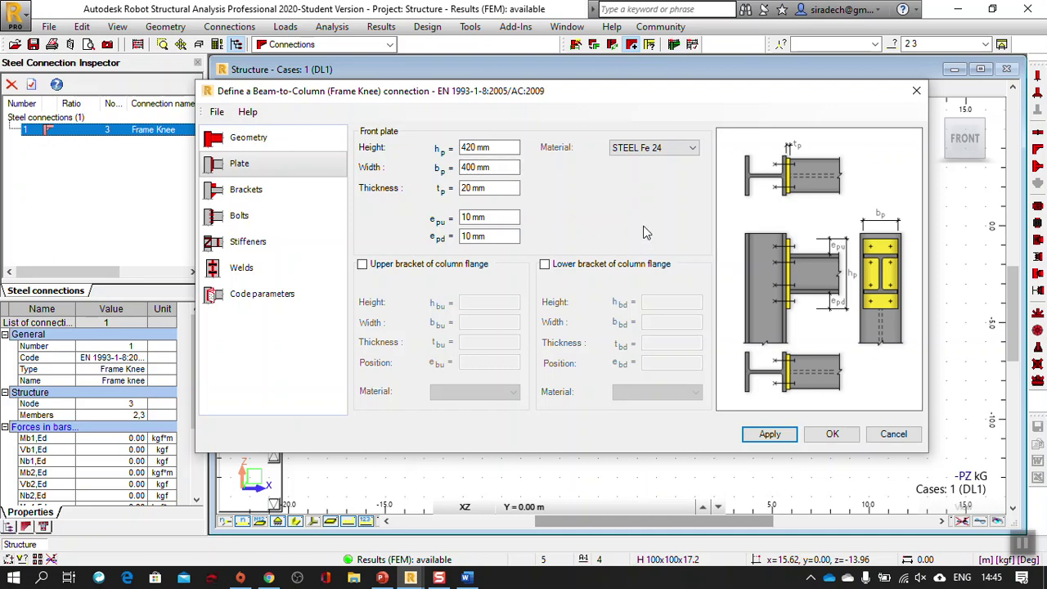
{"action": "double_click", "coordinate": [472, 188]}
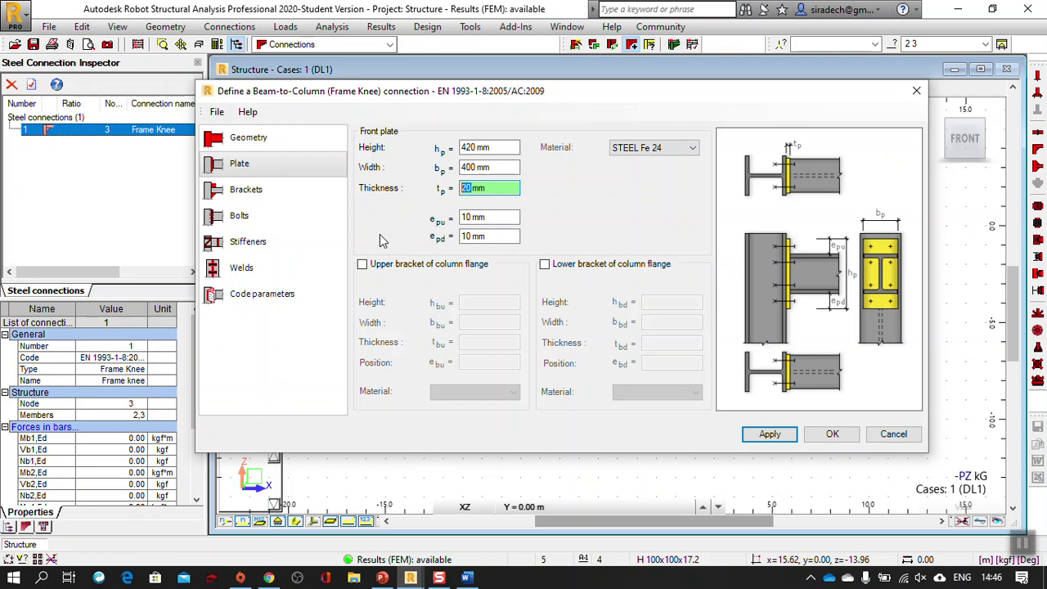
{"action": "left_click", "coordinate": [669, 148]}
{"action": "left_click", "coordinate": [646, 158]}
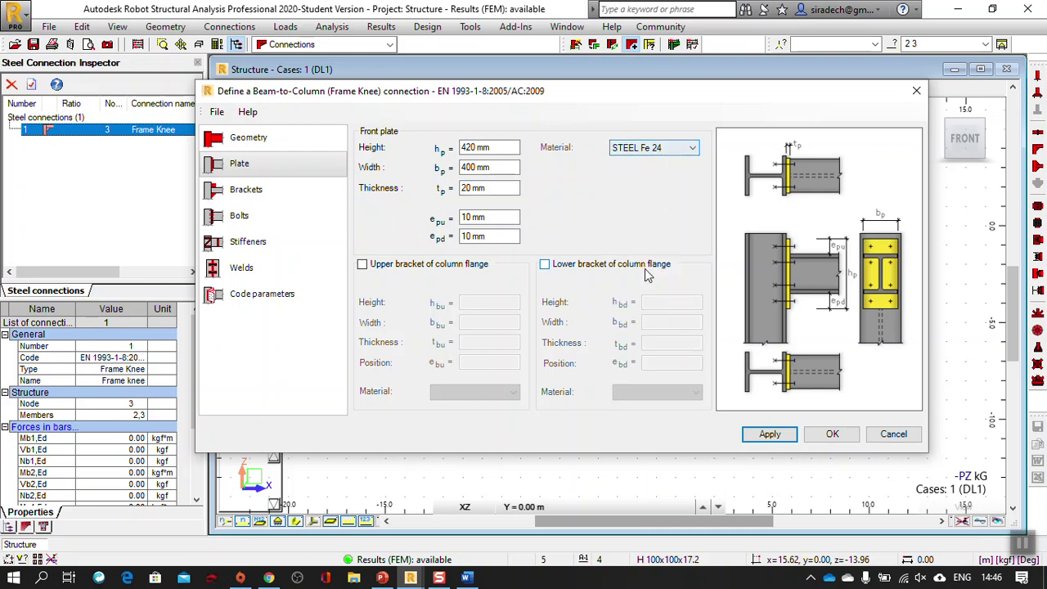
Add flanged triangular brackets above and below the beam, and remove the upper one to leave only the lower bracket.
{"action": "left_click", "coordinate": [270, 196]}
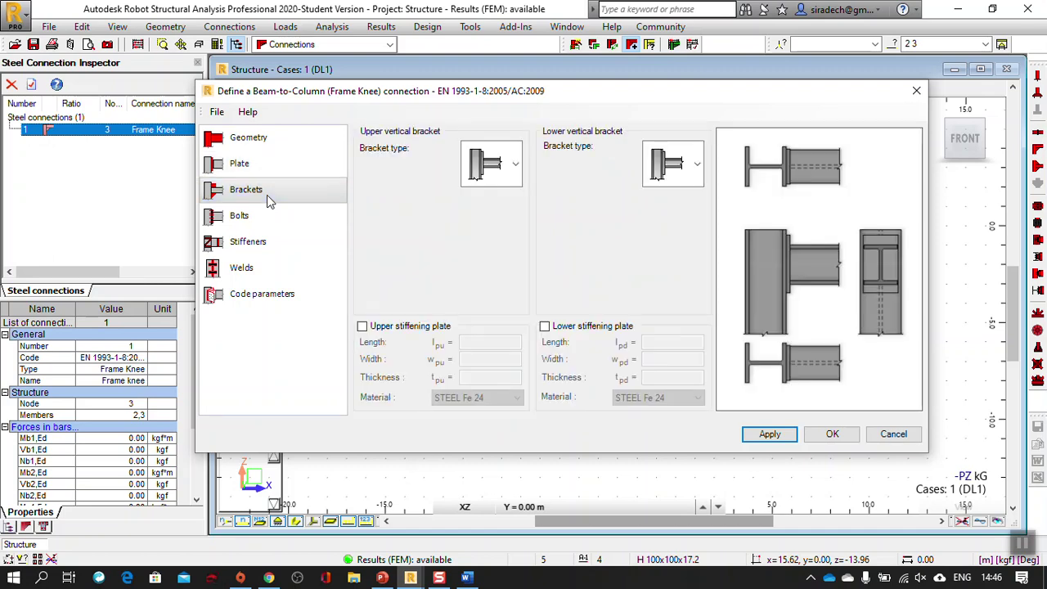
{"action": "left_click", "coordinate": [515, 167]}
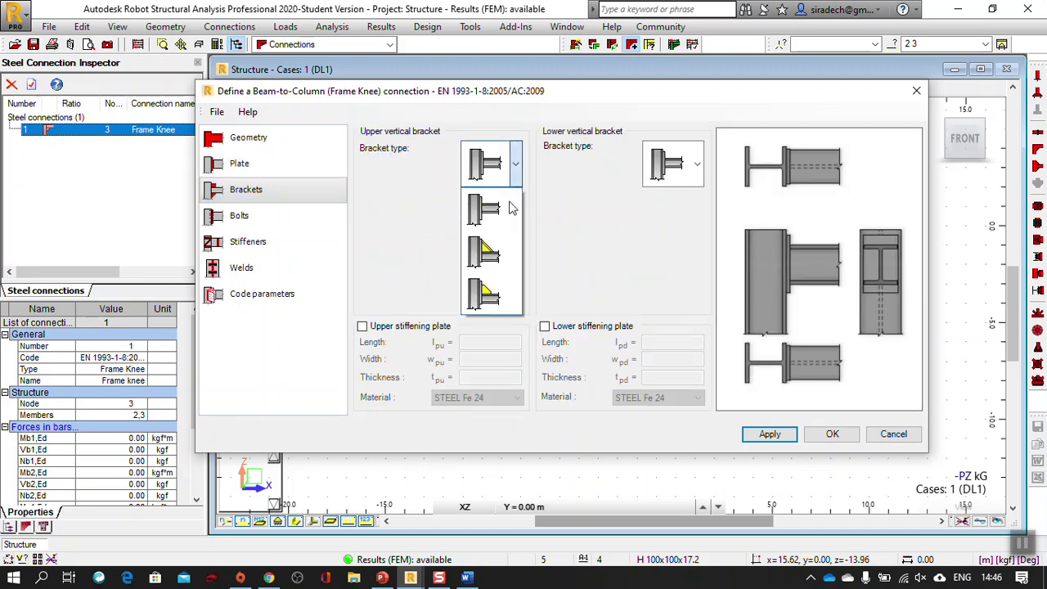
{"action": "left_click", "coordinate": [493, 254]}
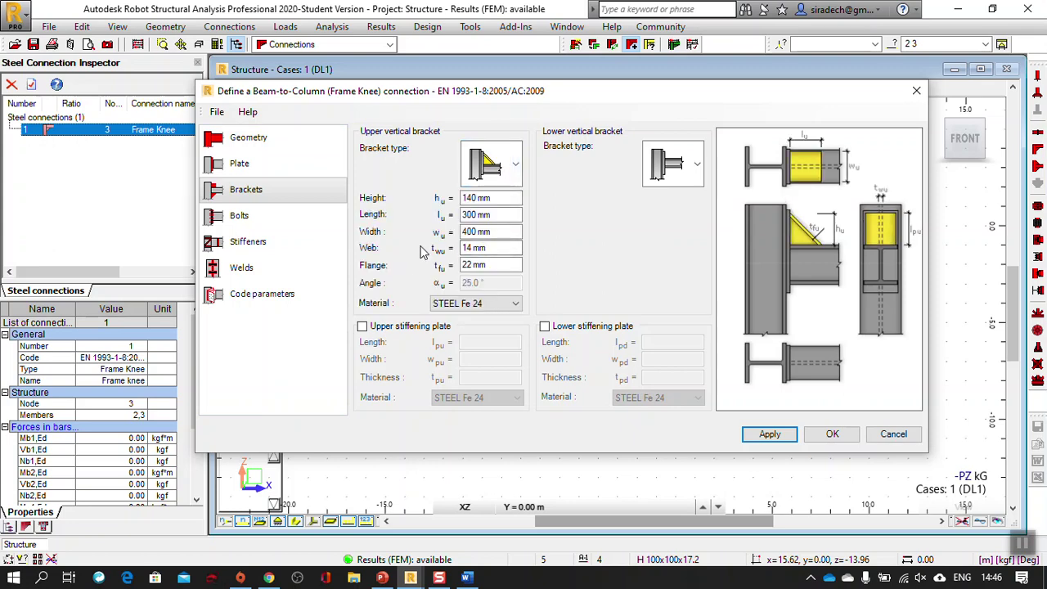
{"action": "left_click", "coordinate": [674, 168]}
{"action": "left_click", "coordinate": [667, 255]}
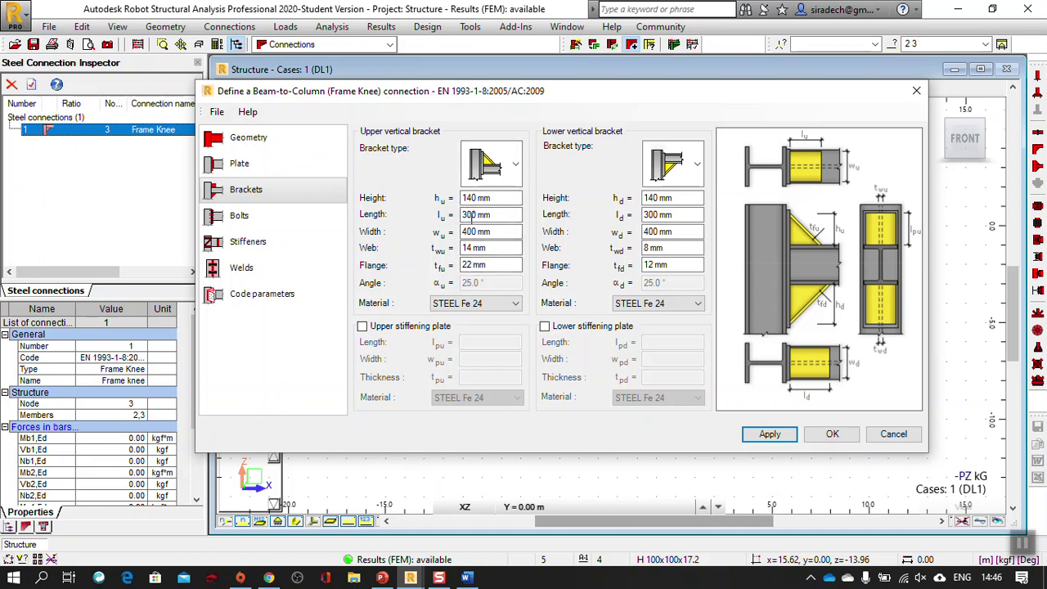
{"action": "left_click", "coordinate": [515, 163]}
{"action": "left_click", "coordinate": [486, 211]}
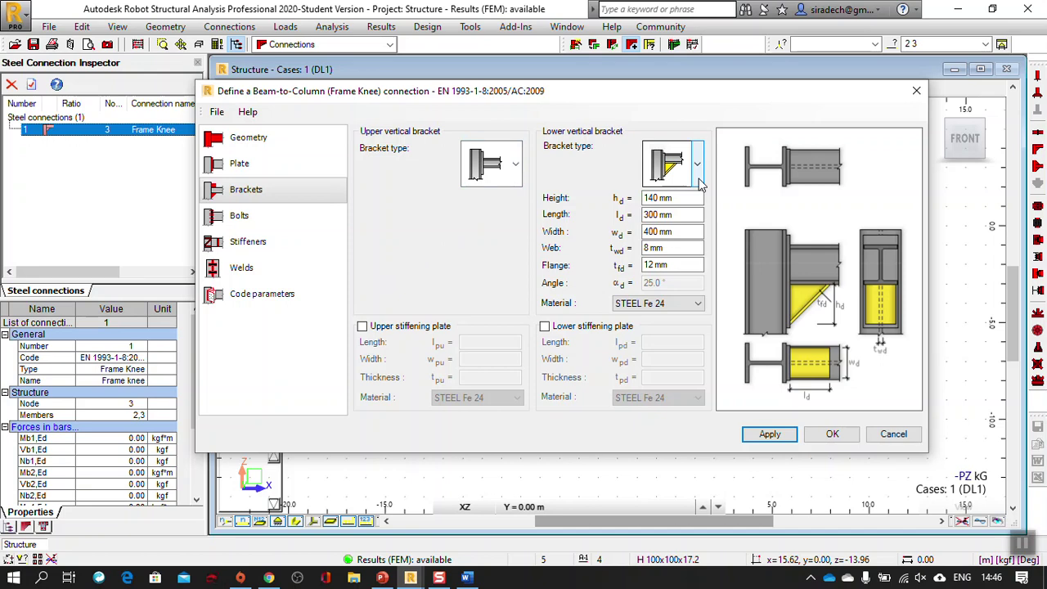
Set the connection bolts to 1" diameter, class A307, with the unthreaded portion in the shear plane and four rows.
{"action": "left_click", "coordinate": [242, 221]}
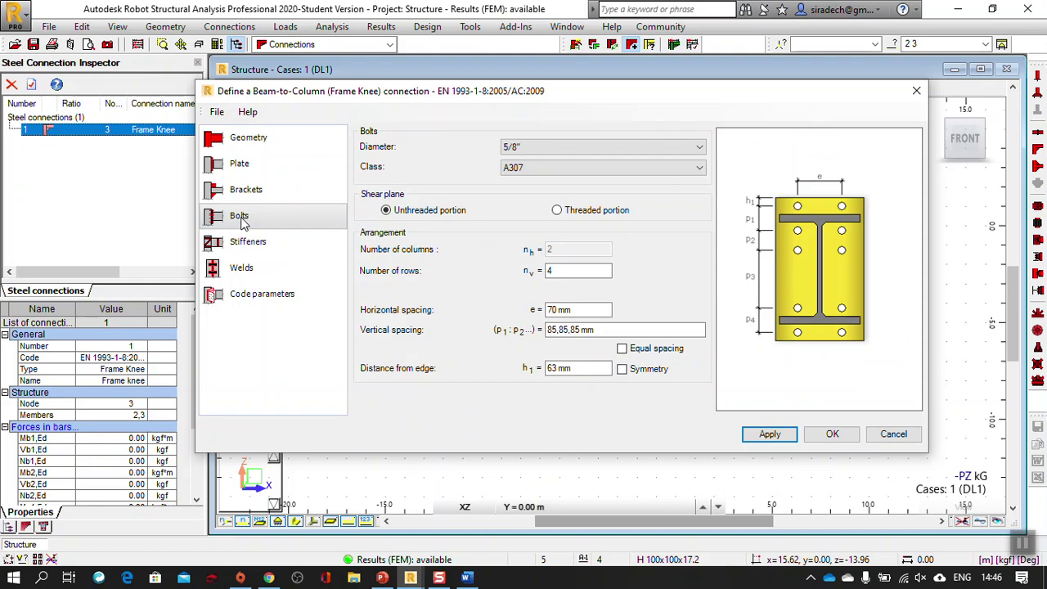
{"action": "left_click", "coordinate": [588, 147]}
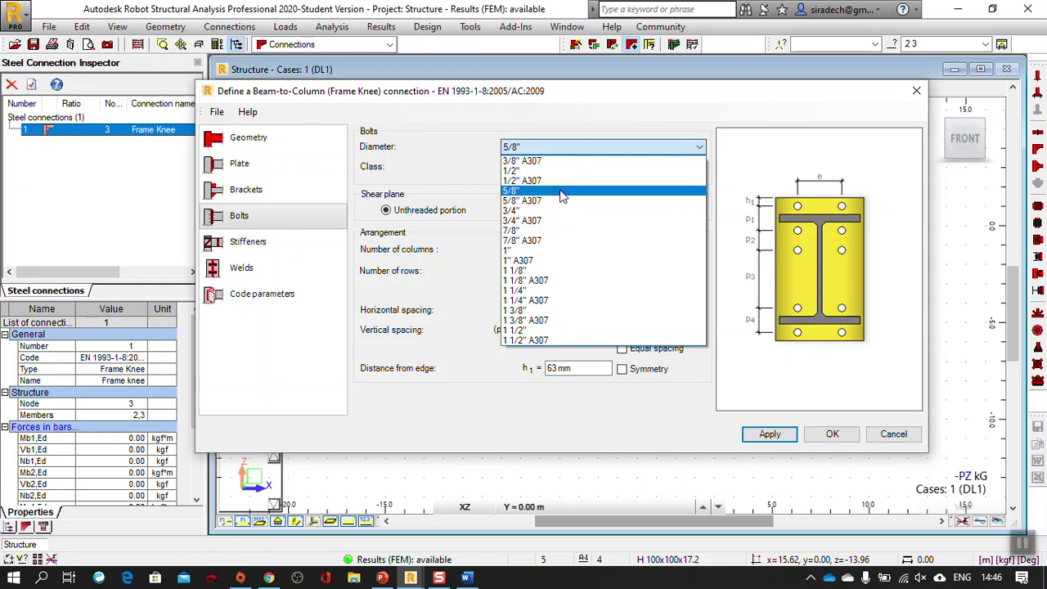
{"action": "left_click", "coordinate": [550, 251]}
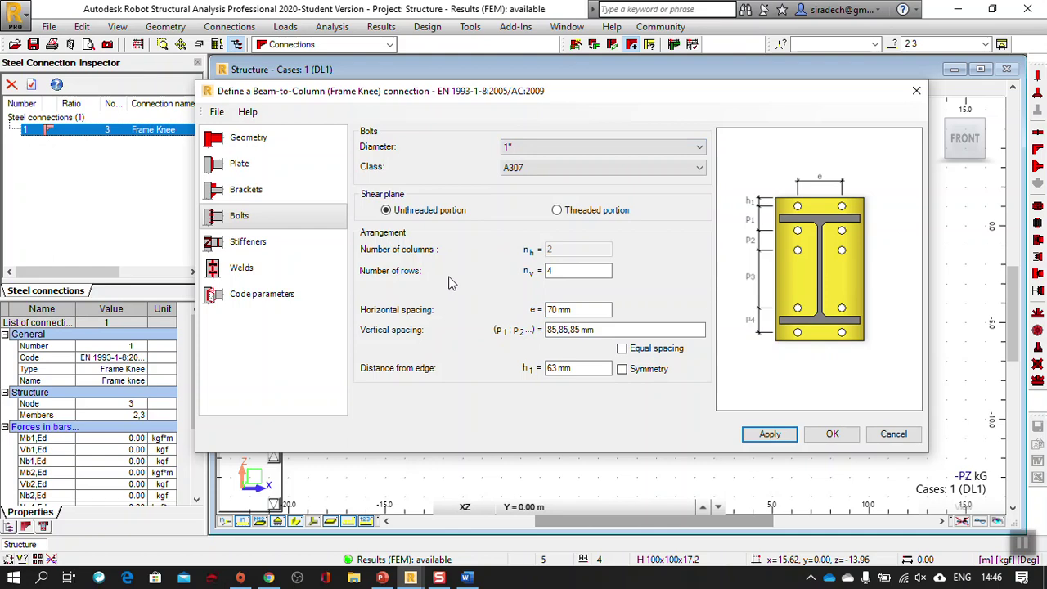
{"action": "left_click", "coordinate": [550, 169]}
{"action": "left_click", "coordinate": [551, 169]}
{"action": "left_click", "coordinate": [450, 212]}
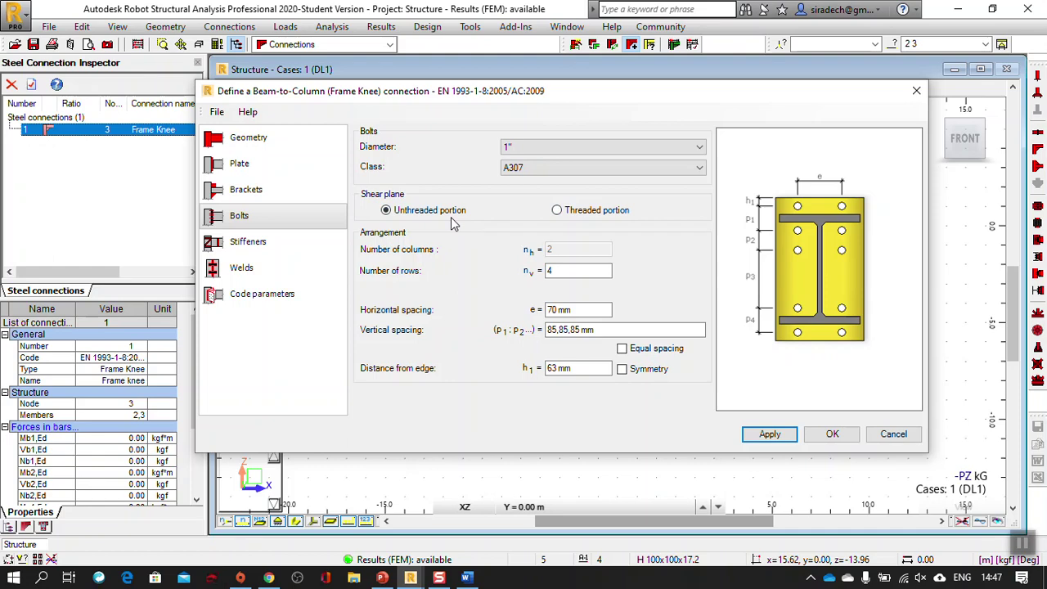
{"action": "double_click", "coordinate": [596, 270]}
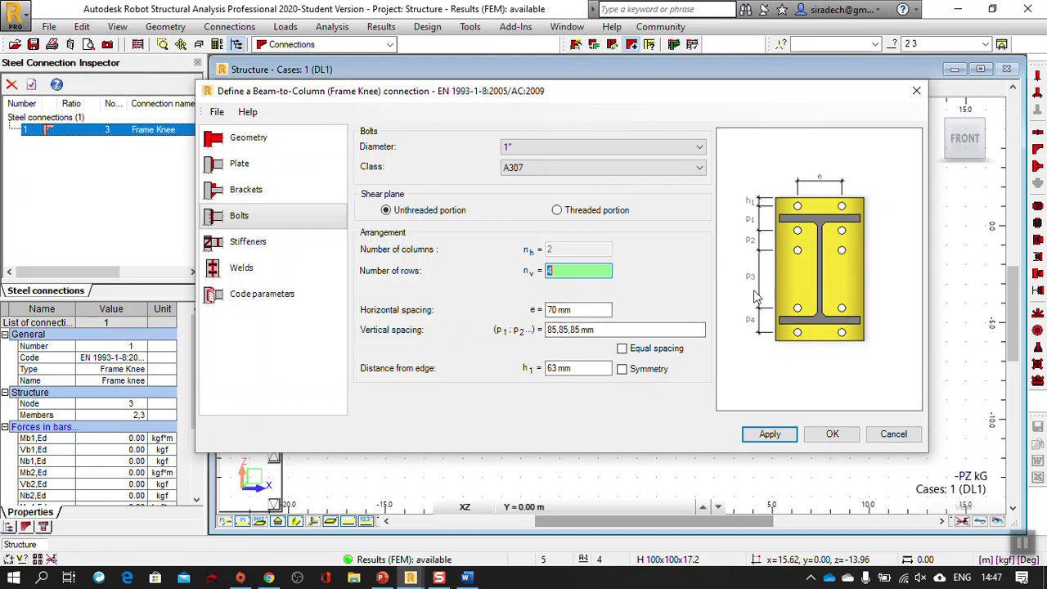
Add double diagonal stiffeners to the column web, keeping the 8 mm horizontal column stiffeners in STEEL Fe 24.
{"action": "left_click", "coordinate": [248, 242]}
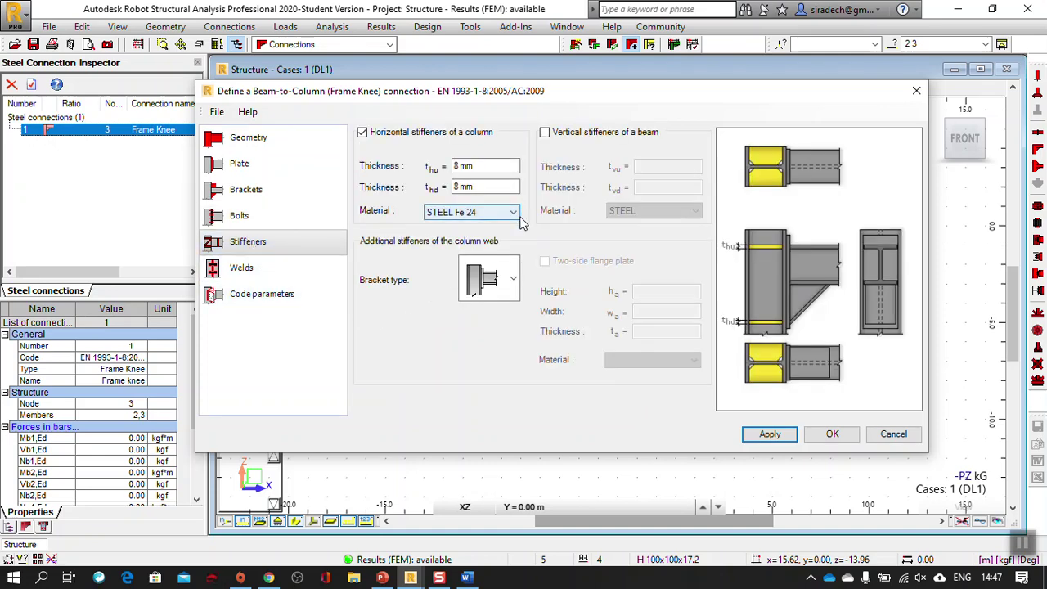
{"action": "left_click", "coordinate": [515, 279]}
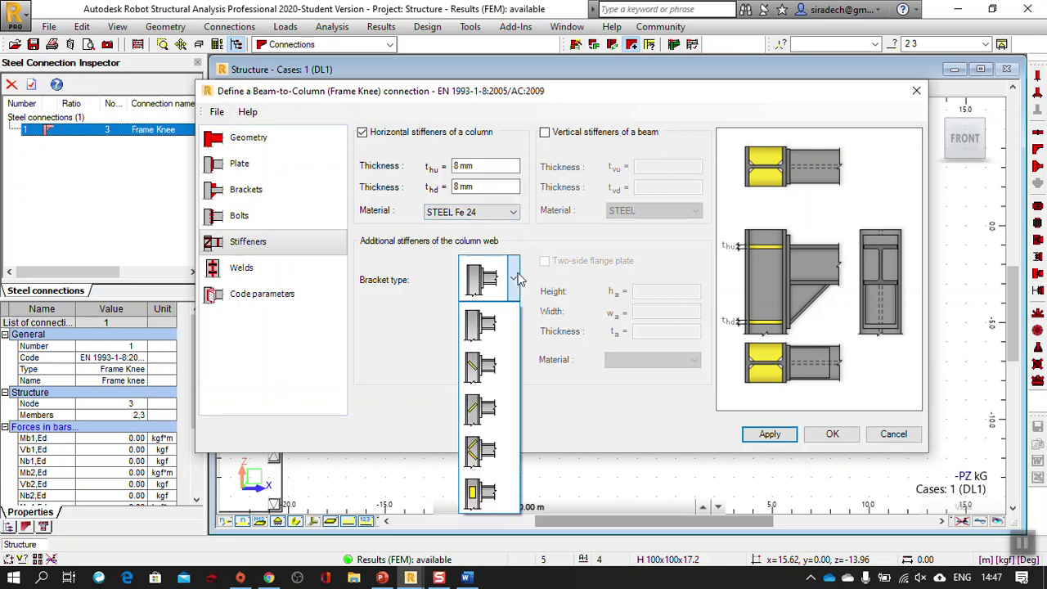
{"action": "left_click", "coordinate": [479, 455]}
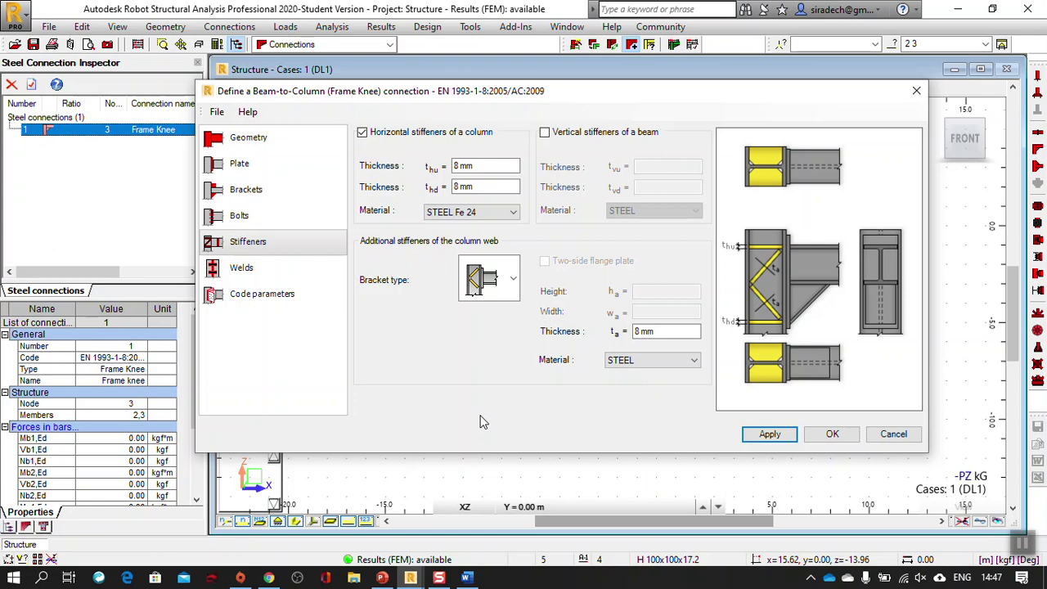
{"action": "left_click", "coordinate": [472, 134]}
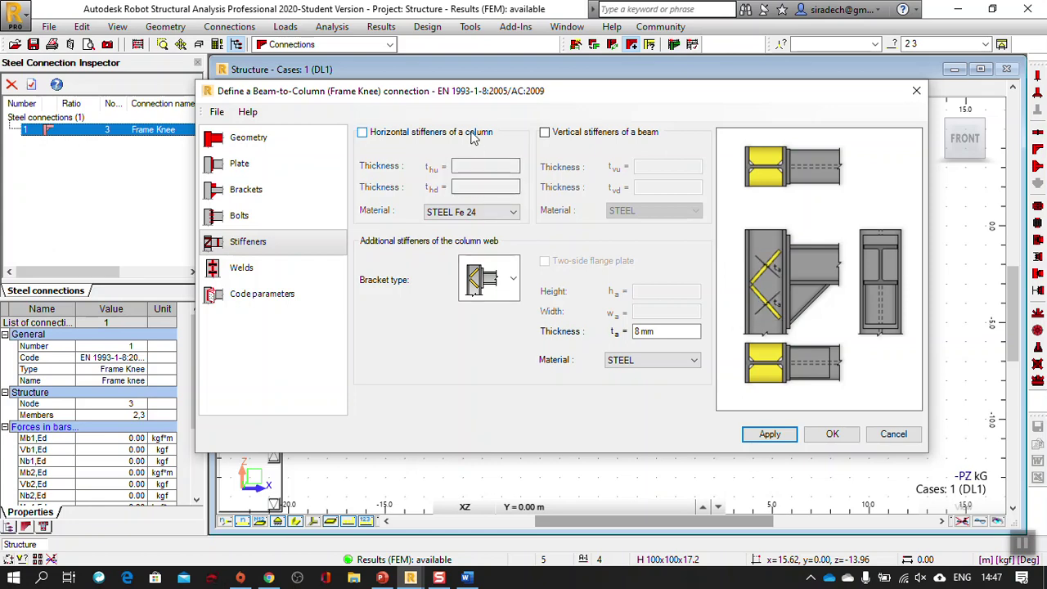
{"action": "left_click", "coordinate": [472, 134]}
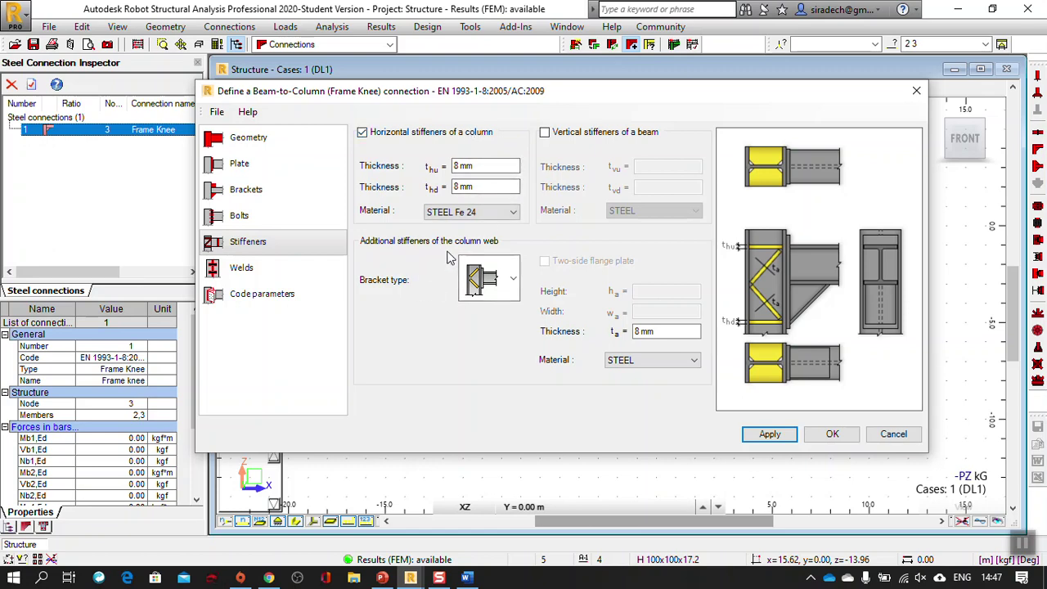
Try a rectangular plate as the additional column web stiffener, and return to the double diagonal stiffeners.
{"action": "left_click", "coordinate": [514, 279]}
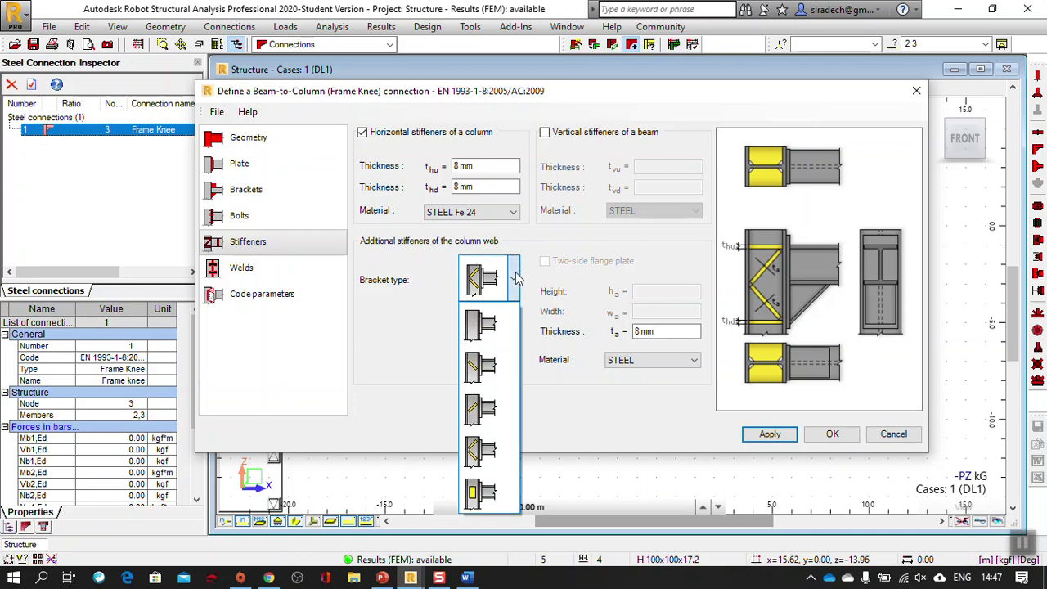
{"action": "left_click", "coordinate": [476, 494]}
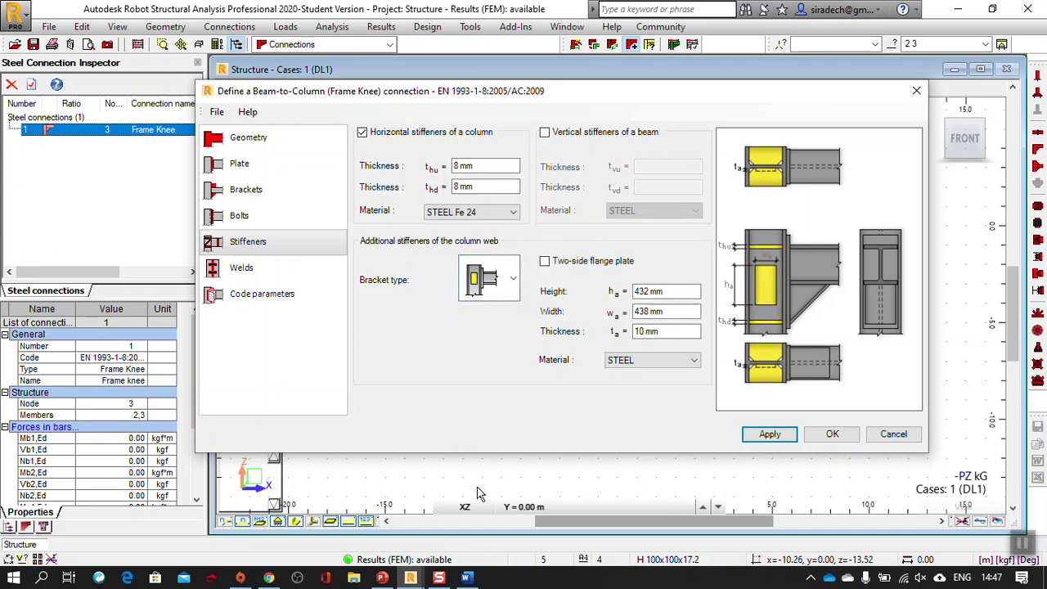
{"action": "left_click", "coordinate": [512, 279]}
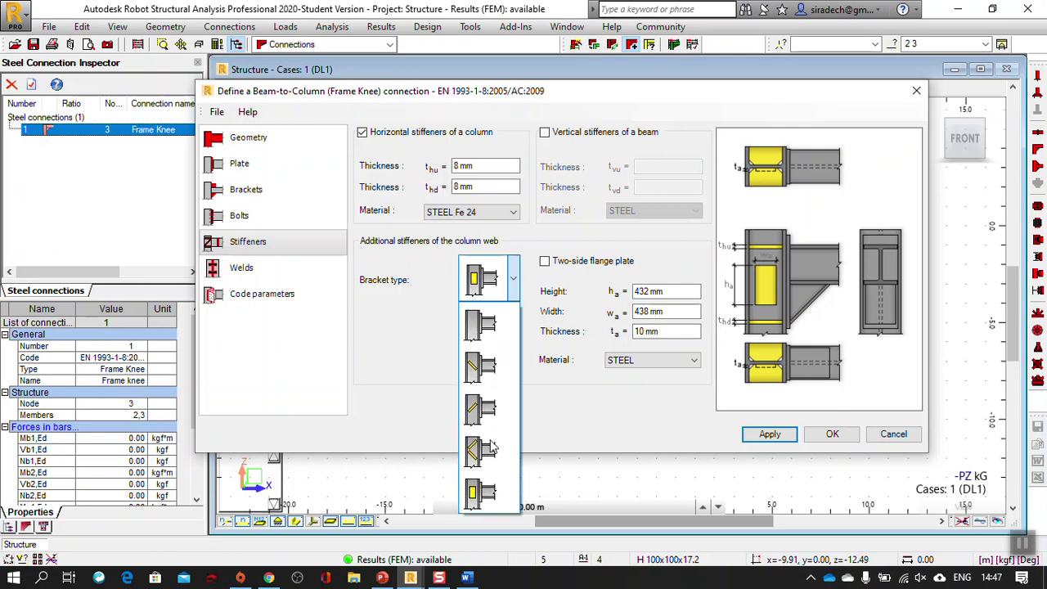
{"action": "left_click", "coordinate": [490, 448]}
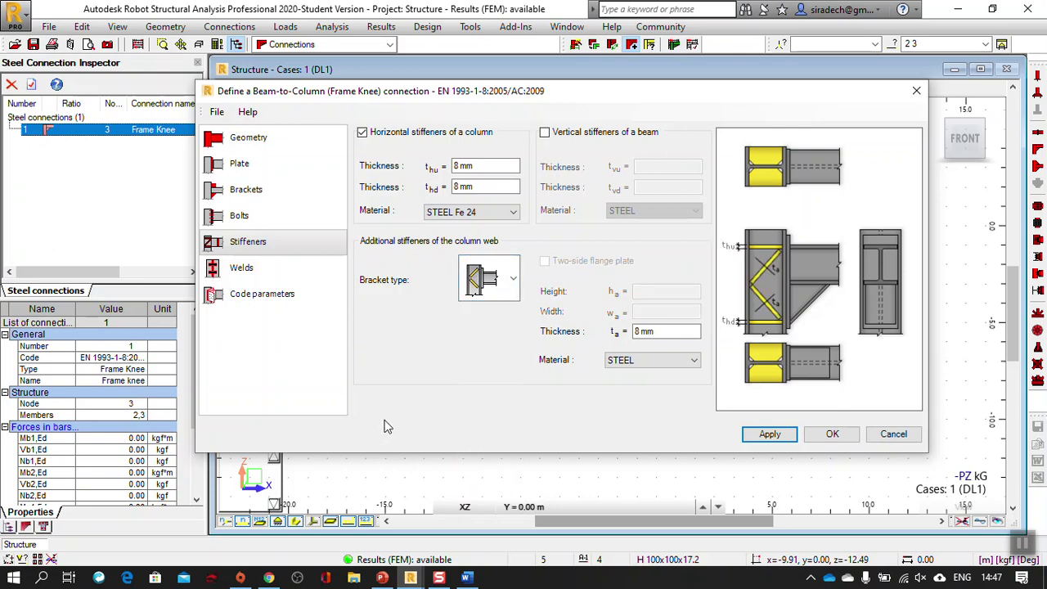
Review the weld sizes and code parameters, and accept the connection definition with elastic analysis and a braced frame.
{"action": "left_click", "coordinate": [241, 267]}
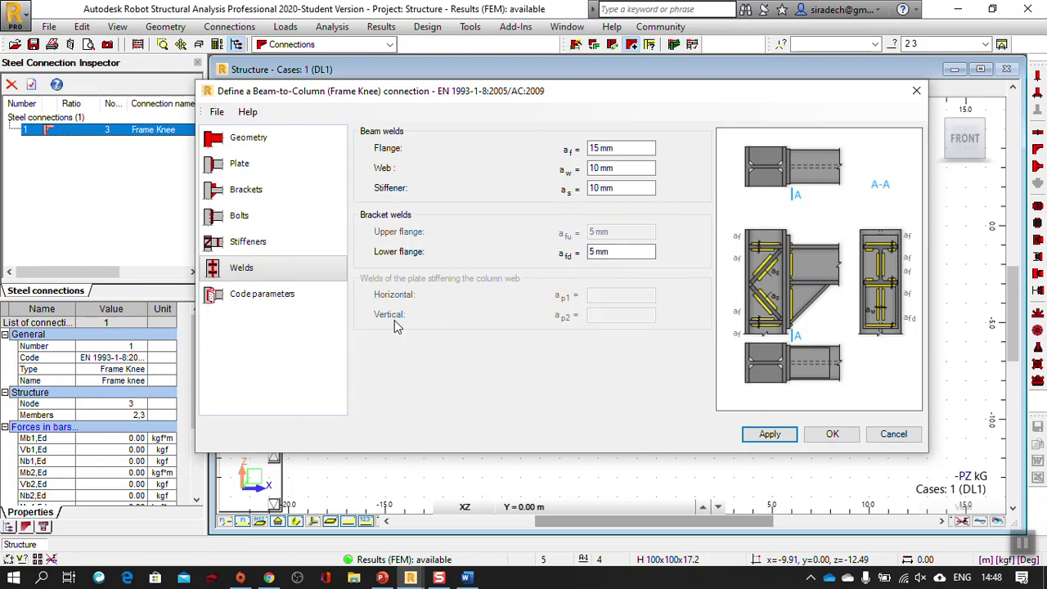
{"action": "left_click", "coordinate": [286, 303]}
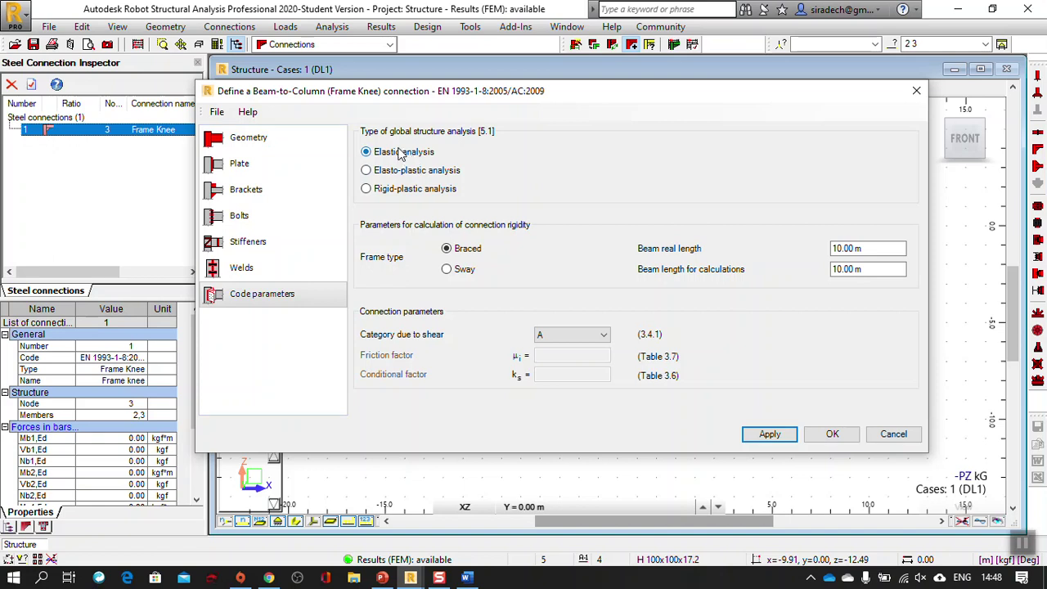
{"action": "left_click", "coordinate": [765, 438]}
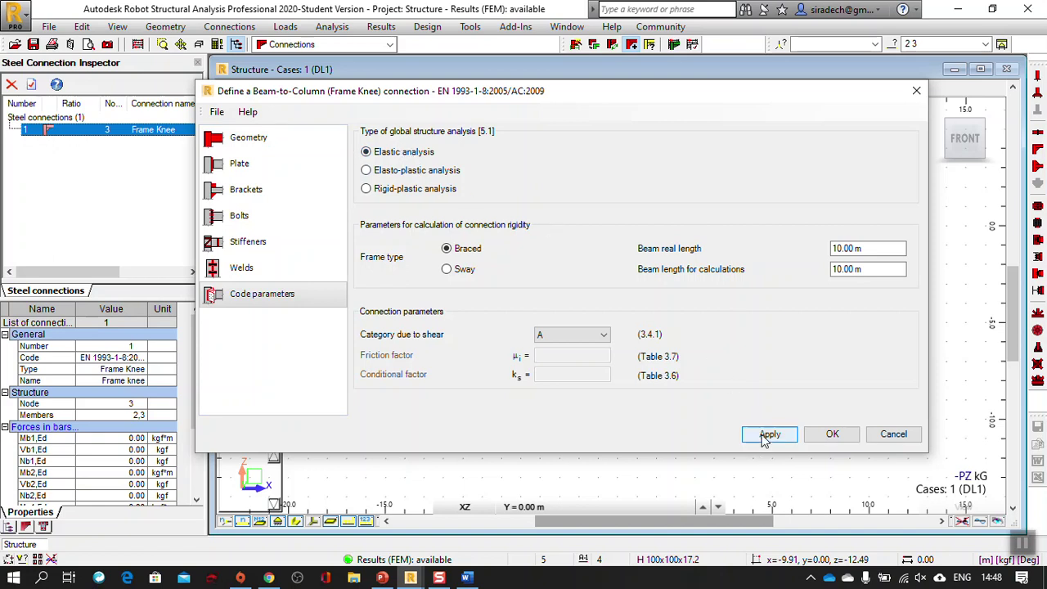
{"action": "left_click", "coordinate": [831, 434]}
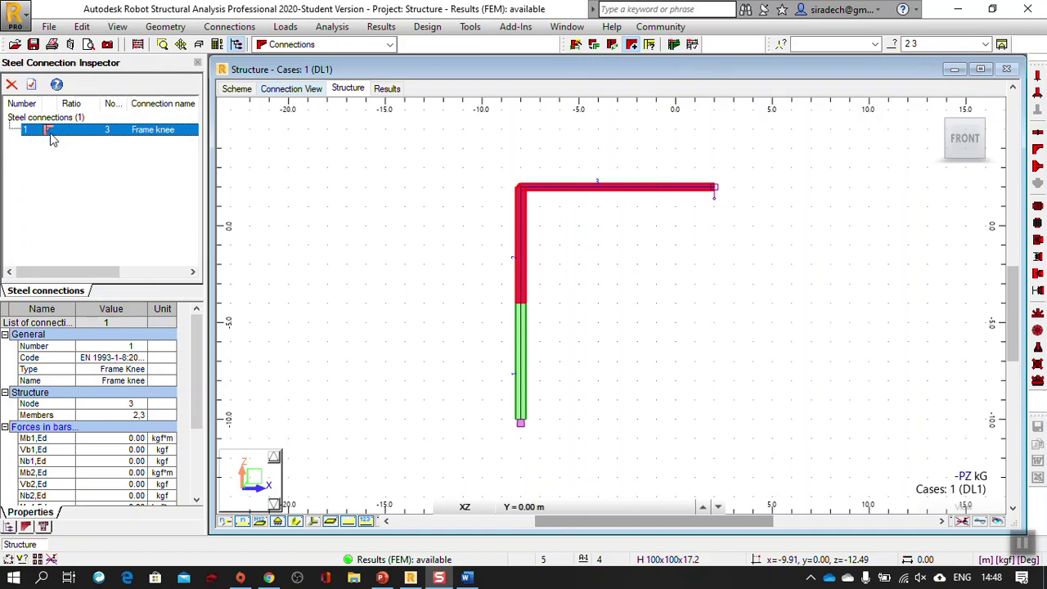
Run the verification of connection 1 at node 3 for load cases 1to4.
{"action": "left_click", "coordinate": [674, 46]}
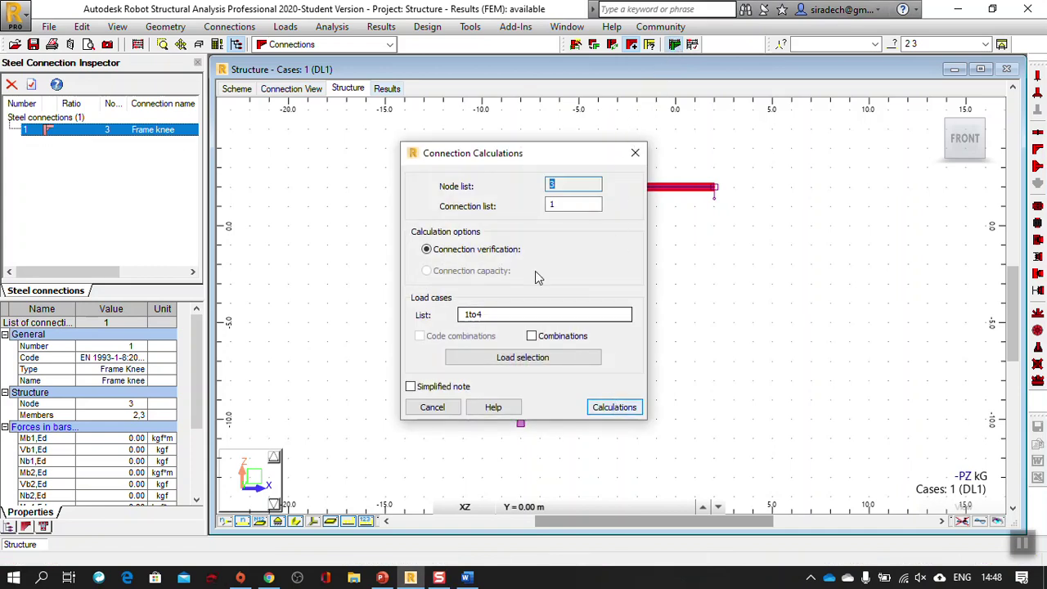
{"action": "left_click_drag", "start_coordinate": [502, 153], "coordinate": [609, 143]}
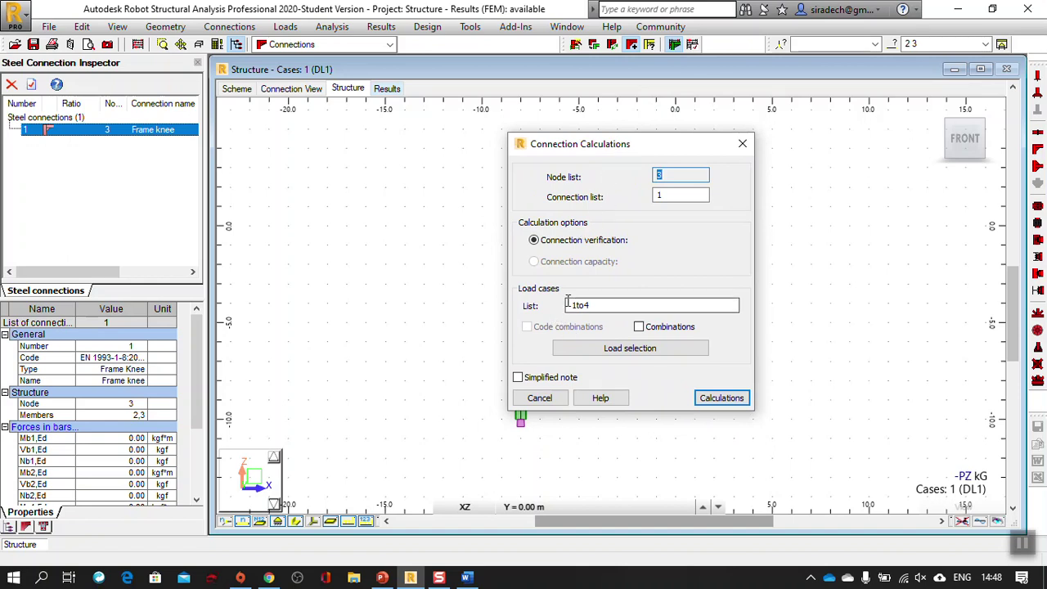
{"action": "left_click", "coordinate": [639, 326]}
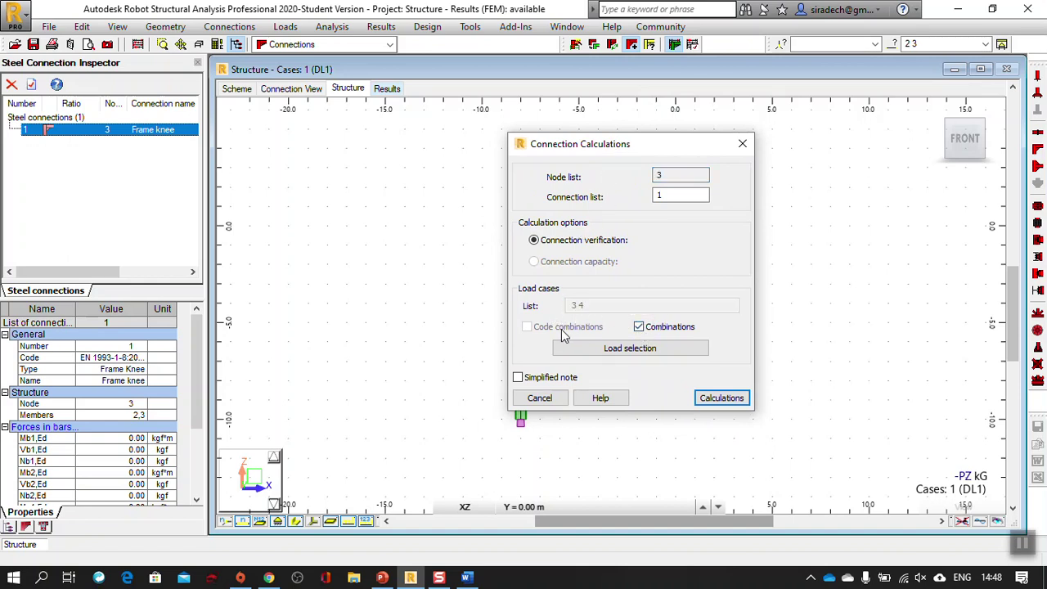
{"action": "left_click", "coordinate": [652, 330]}
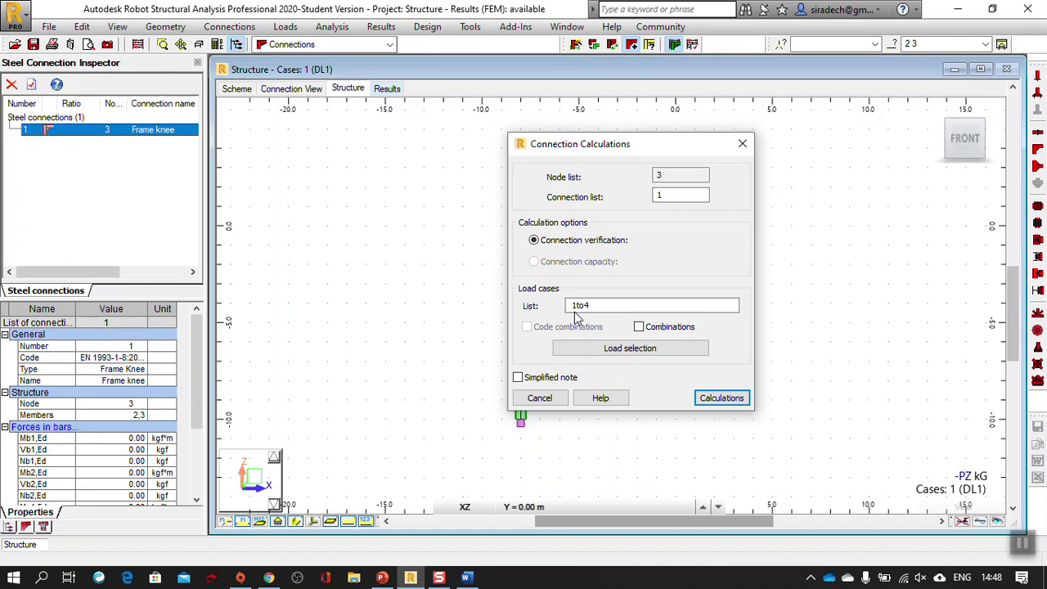
{"action": "left_click", "coordinate": [711, 400]}
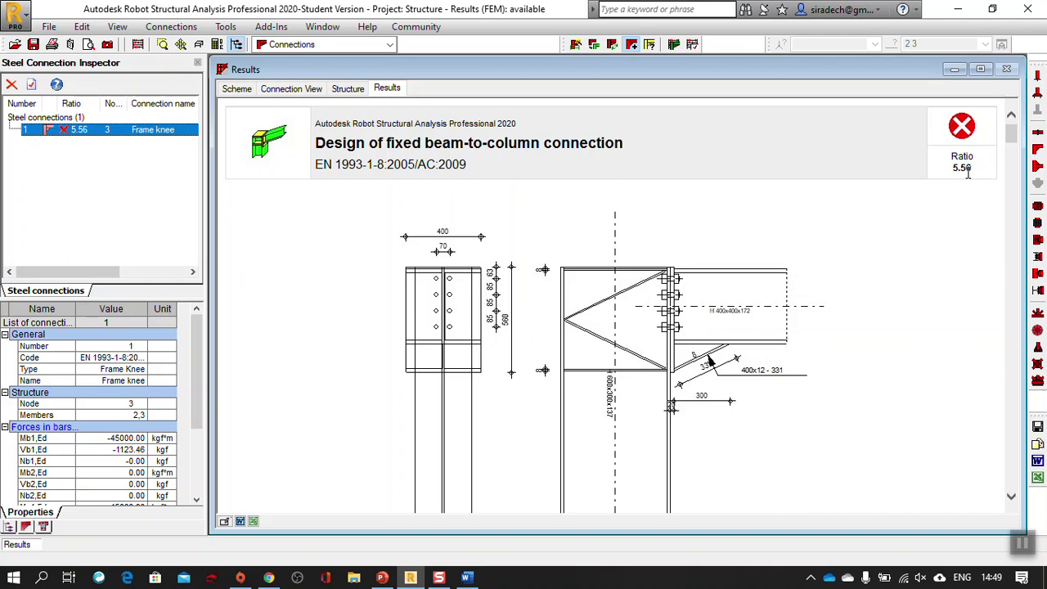
Add a flanged triangular upper bracket to the frame knee connection and recalculate the connection.
{"action": "double_click", "coordinate": [57, 131]}
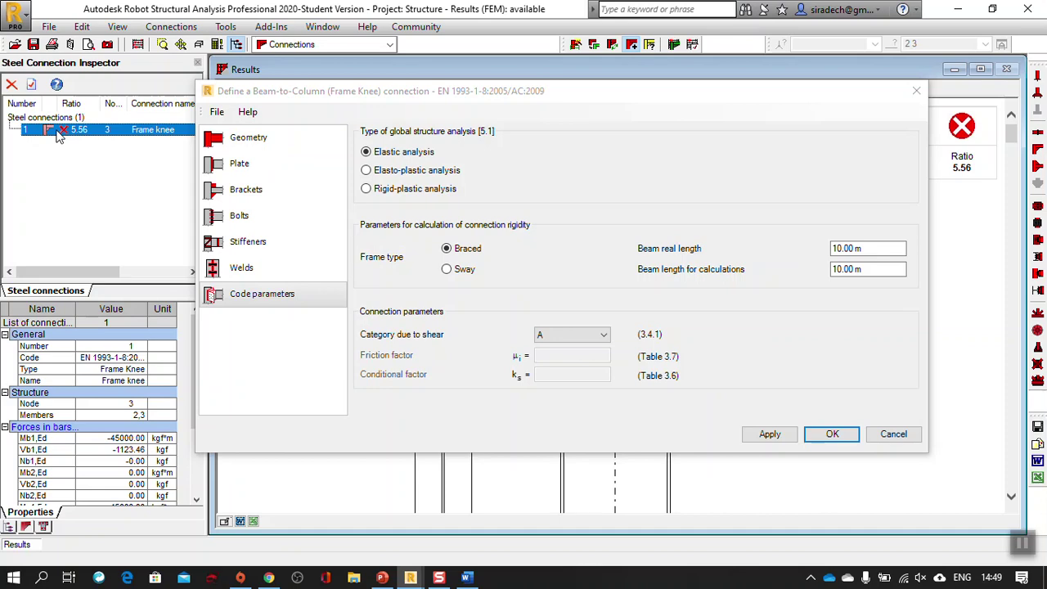
{"action": "left_click", "coordinate": [916, 91]}
{"action": "double_click", "coordinate": [49, 130]}
{"action": "left_click", "coordinate": [222, 140]}
{"action": "left_click", "coordinate": [232, 165]}
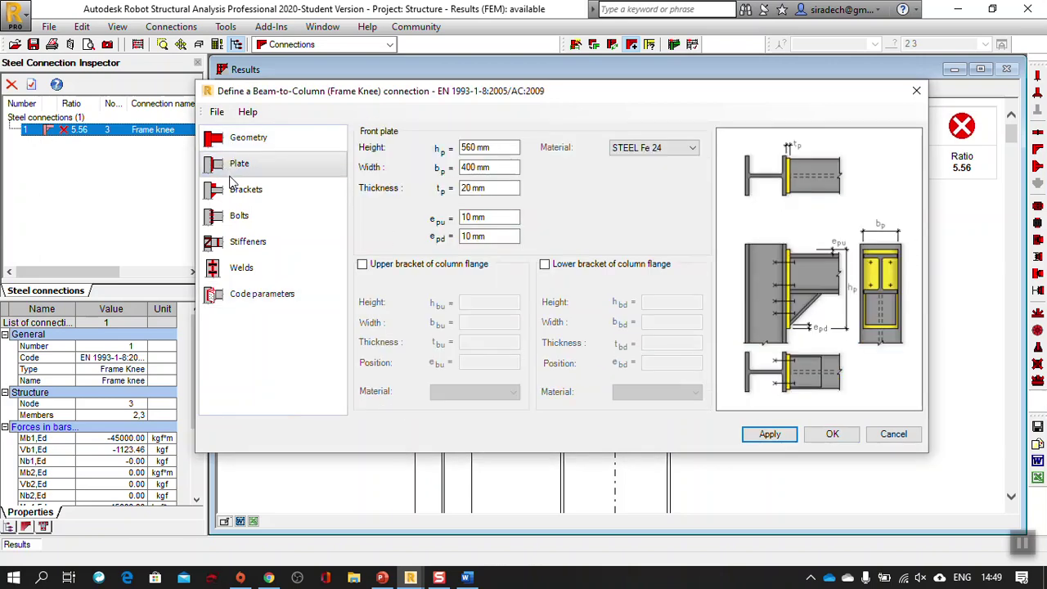
{"action": "left_click", "coordinate": [233, 188]}
{"action": "left_click", "coordinate": [515, 176]}
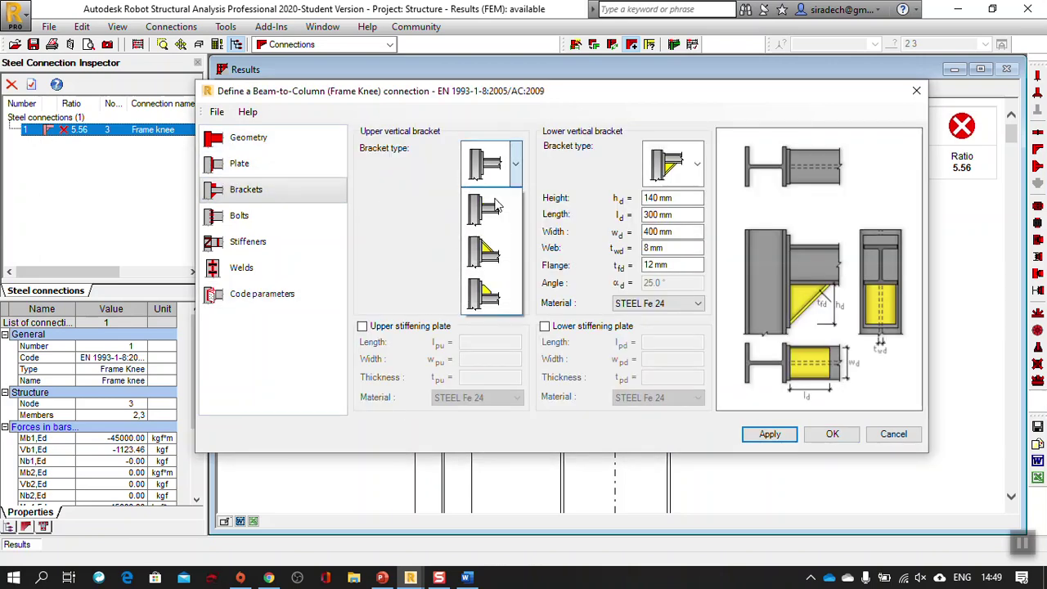
{"action": "left_click", "coordinate": [489, 258]}
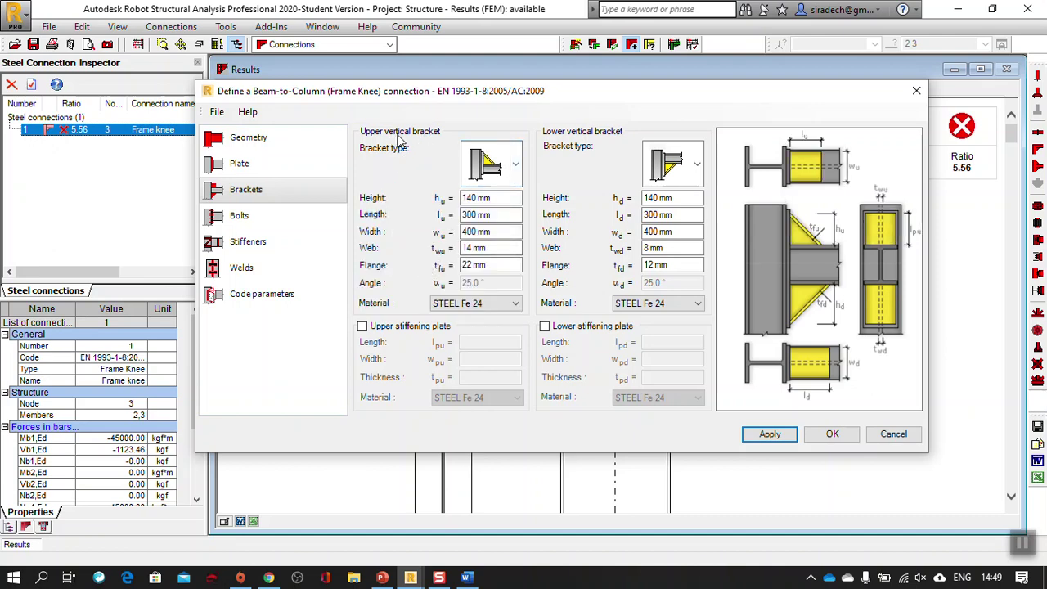
{"action": "left_click", "coordinate": [831, 435]}
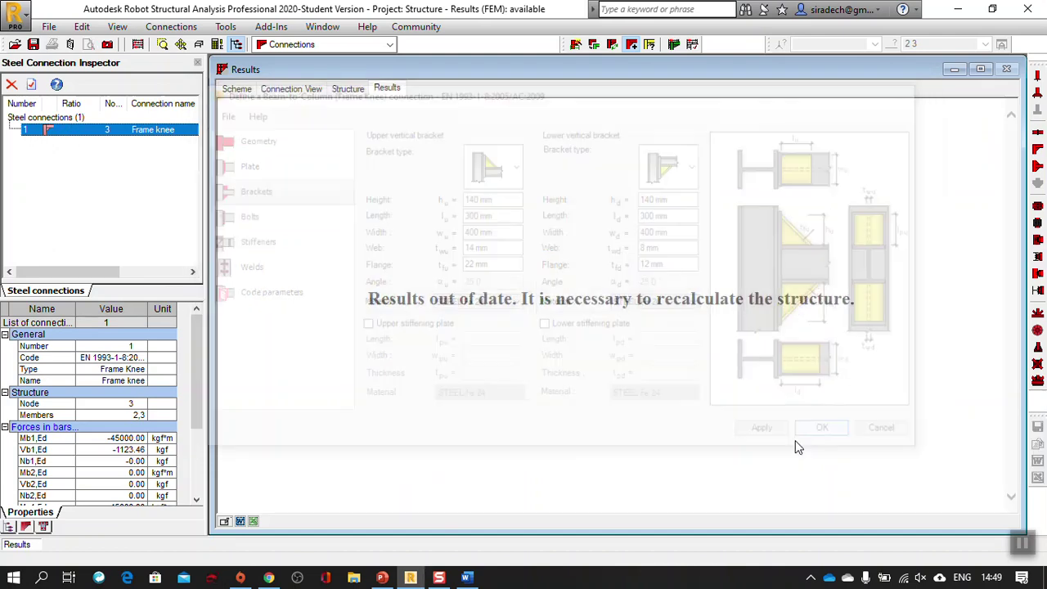
{"action": "left_click", "coordinate": [673, 44]}
{"action": "left_click", "coordinate": [615, 407]}
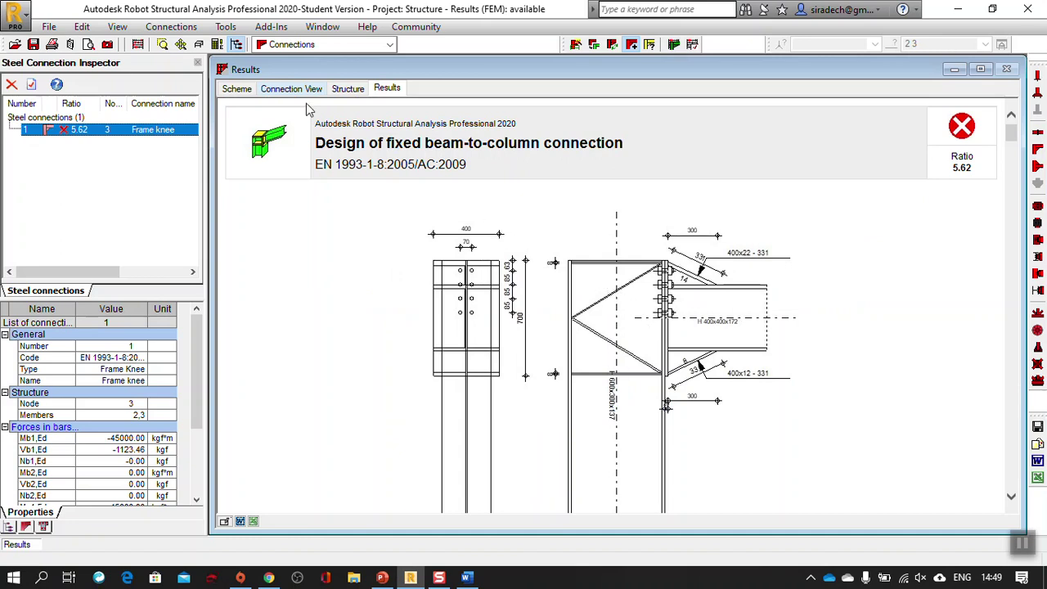
Examine the 3D view of the frame knee connection with its brackets, stiffeners and bolts.
{"action": "left_click", "coordinate": [349, 88]}
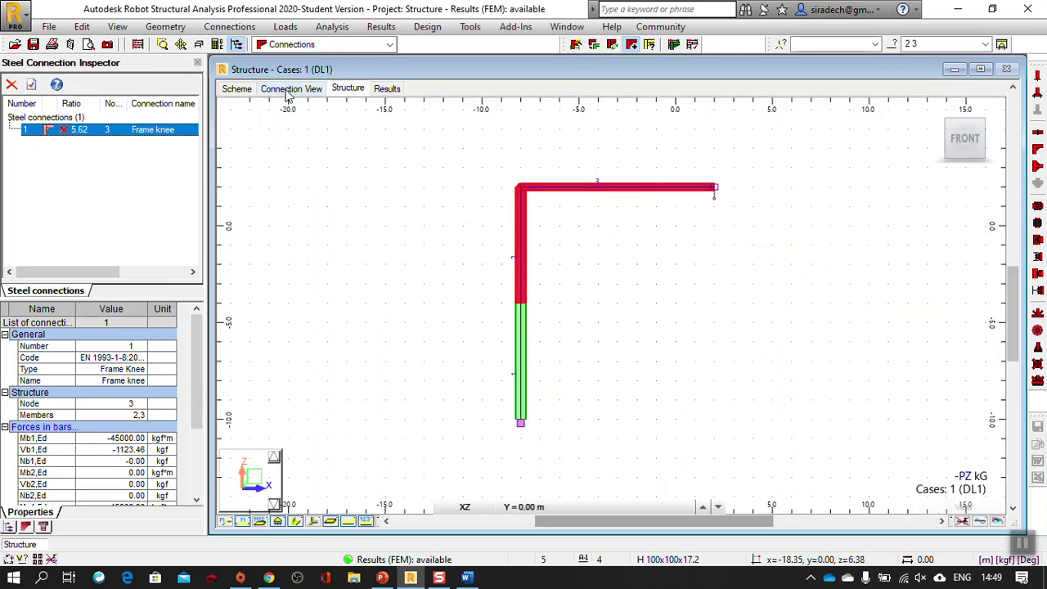
{"action": "left_click", "coordinate": [290, 89]}
{"action": "middle_click_drag", "start_coordinate": [652, 264], "coordinate": [640, 298]}
{"action": "right_click", "coordinate": [667, 303]}
{"action": "left_click", "coordinate": [671, 306]}
{"action": "scroll", "coordinate": [613, 262], "scroll_direction": "up", "scroll_amount": 4}
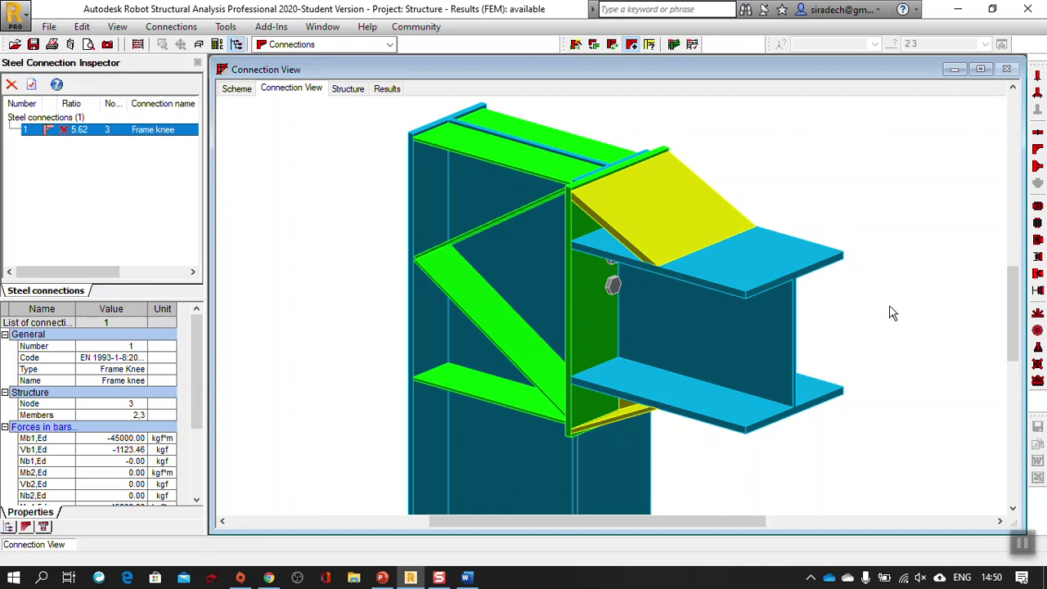
Examine the calculation note for the unverified checks, including web panel shear and connection resistance for bending.
{"action": "left_click", "coordinate": [386, 88]}
{"action": "scroll", "coordinate": [507, 238], "scroll_direction": "down", "scroll_amount": 15}
{"action": "scroll", "coordinate": [507, 237], "scroll_direction": "down", "scroll_amount": 15}
{"action": "scroll", "coordinate": [515, 224], "scroll_direction": "down", "scroll_amount": 4}
{"action": "scroll", "coordinate": [738, 188], "scroll_direction": "down", "scroll_amount": 18}
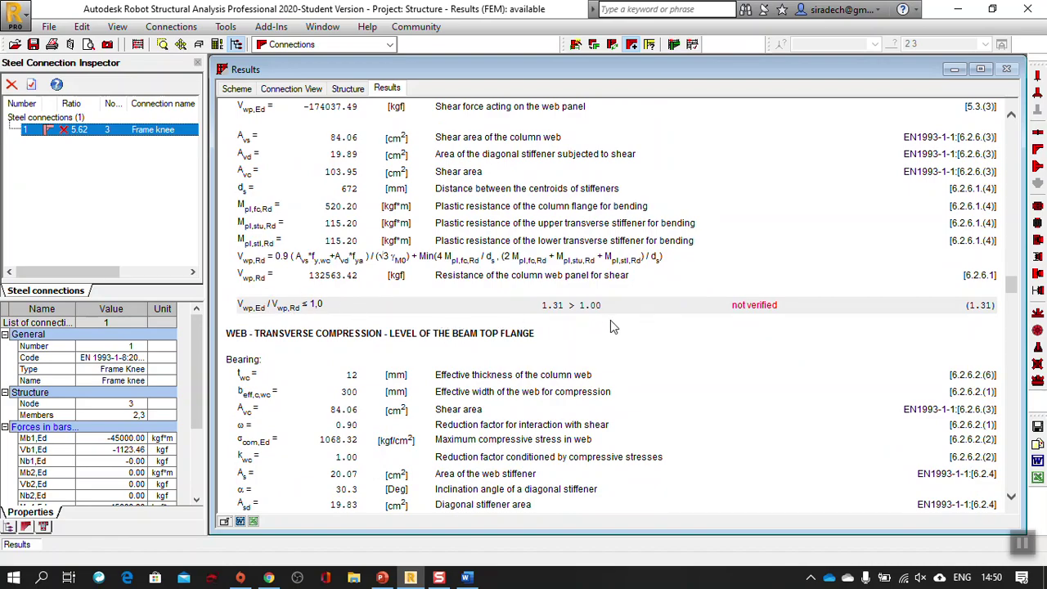
{"action": "scroll", "coordinate": [593, 322], "scroll_direction": "down", "scroll_amount": 20}
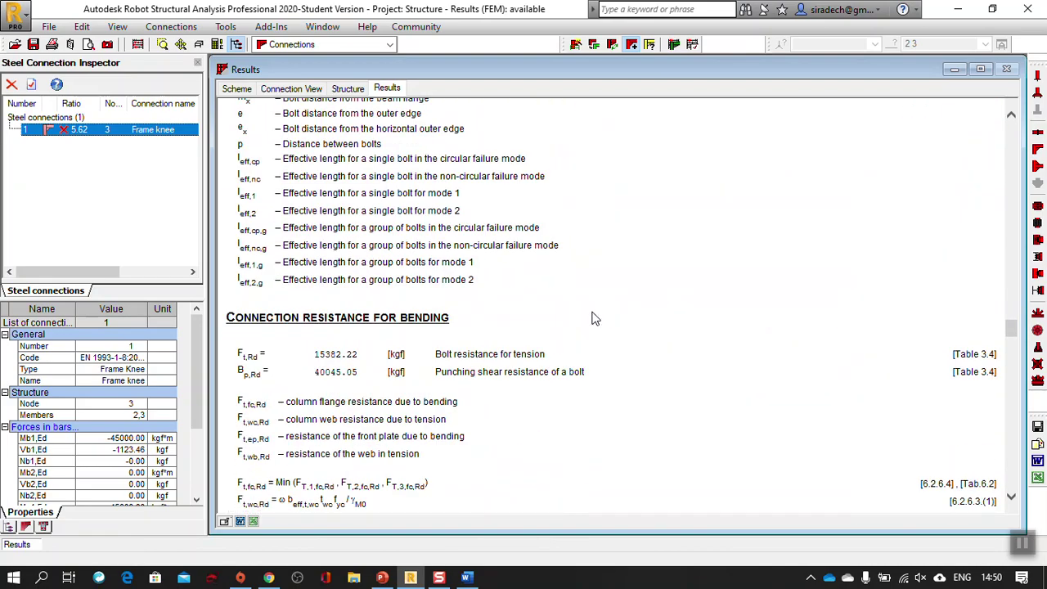
{"action": "scroll", "coordinate": [593, 319], "scroll_direction": "down", "scroll_amount": 20}
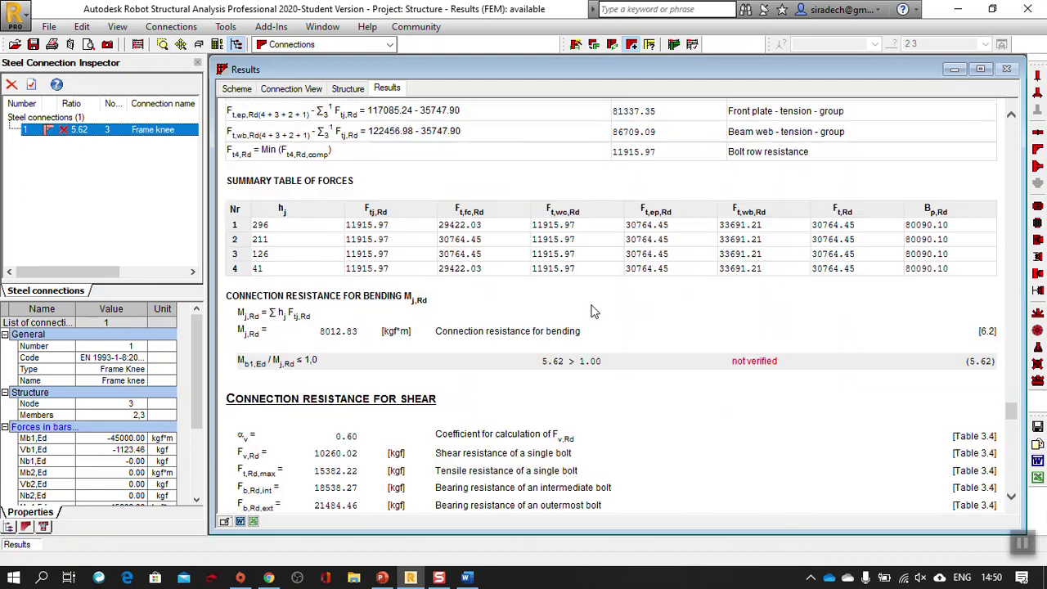
{"action": "scroll", "coordinate": [593, 309], "scroll_direction": "up", "scroll_amount": 5}
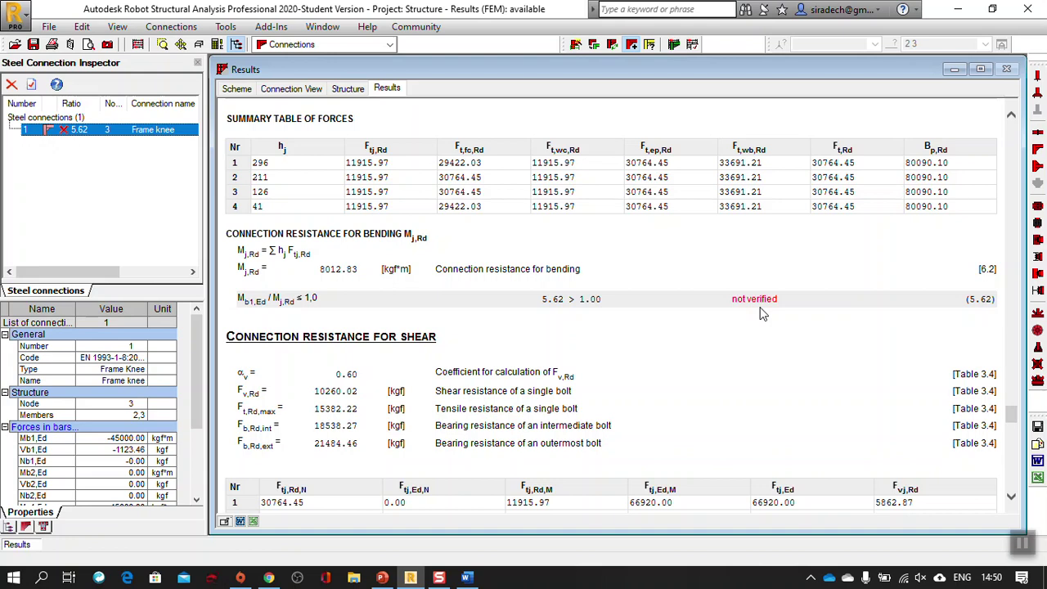
Set the frame knee connection's number of bolt rows to 6 and rerun its verification for load cases 1to4.
{"action": "left_click", "coordinate": [348, 89]}
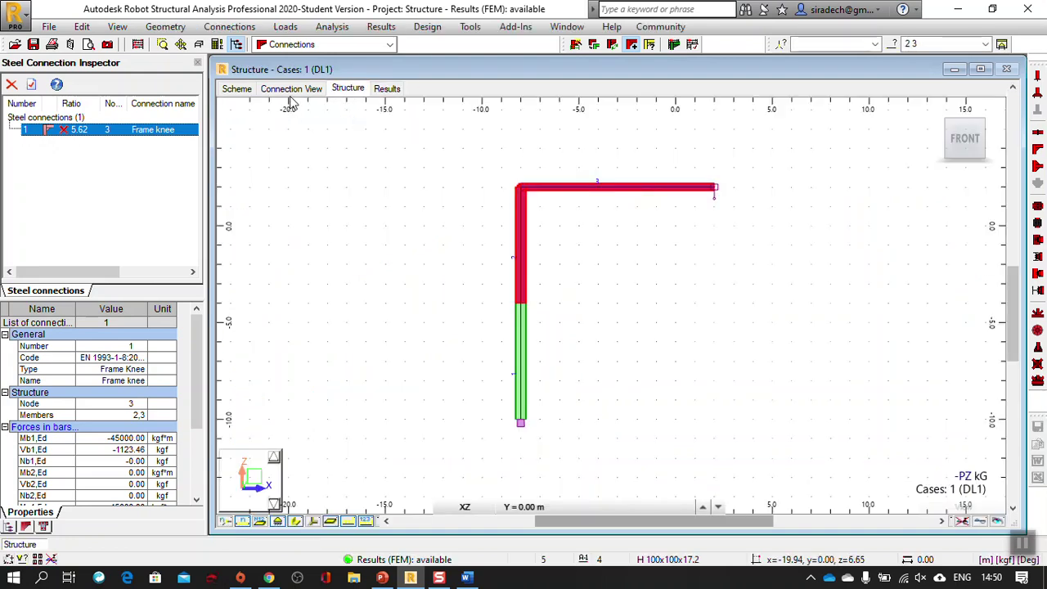
{"action": "left_click", "coordinate": [290, 89]}
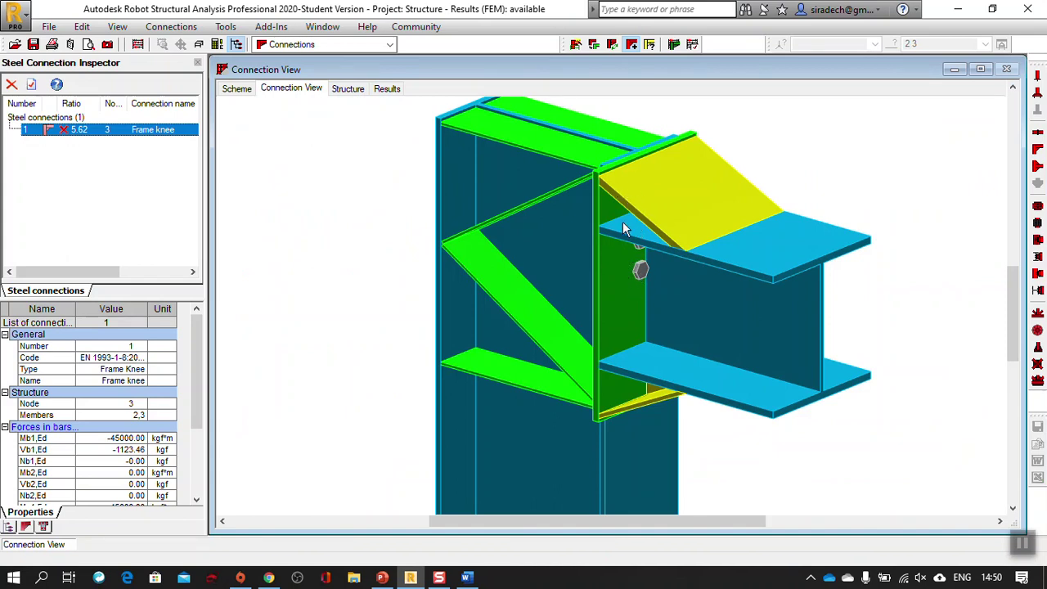
{"action": "double_click", "coordinate": [86, 133]}
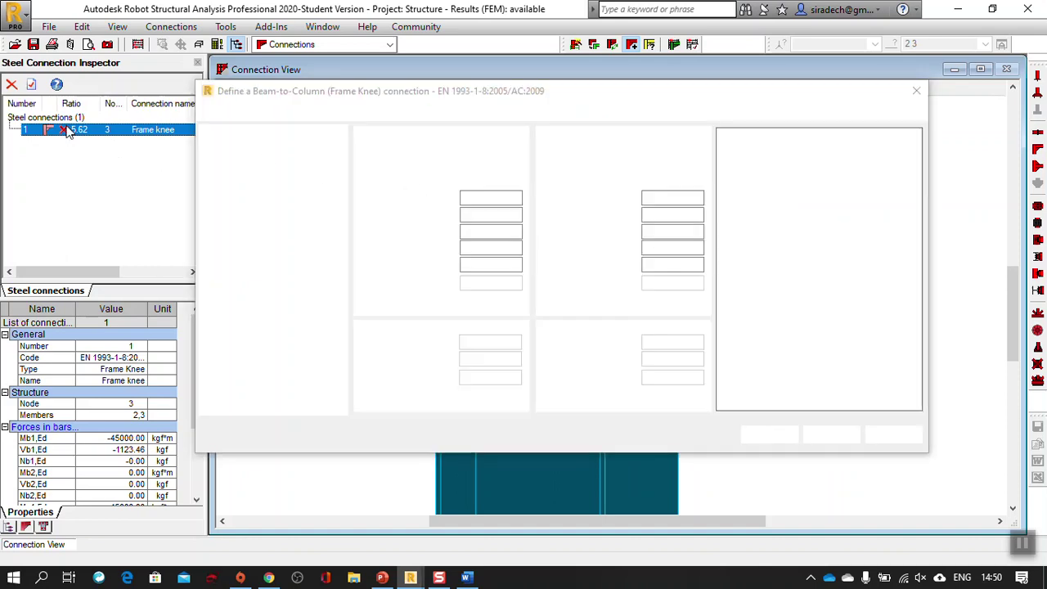
{"action": "left_click", "coordinate": [246, 218]}
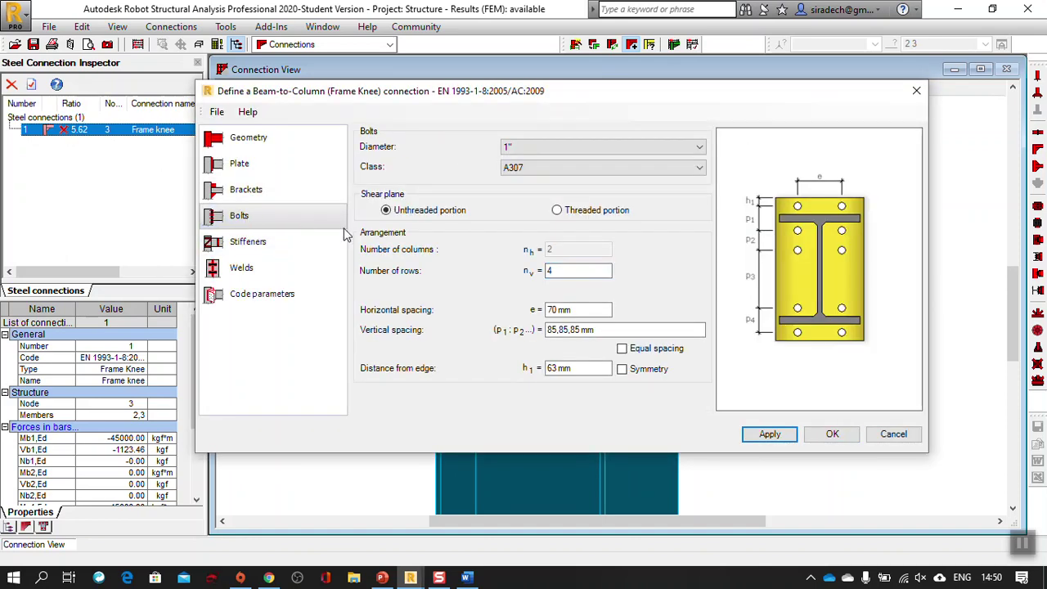
{"action": "double_click", "coordinate": [570, 271]}
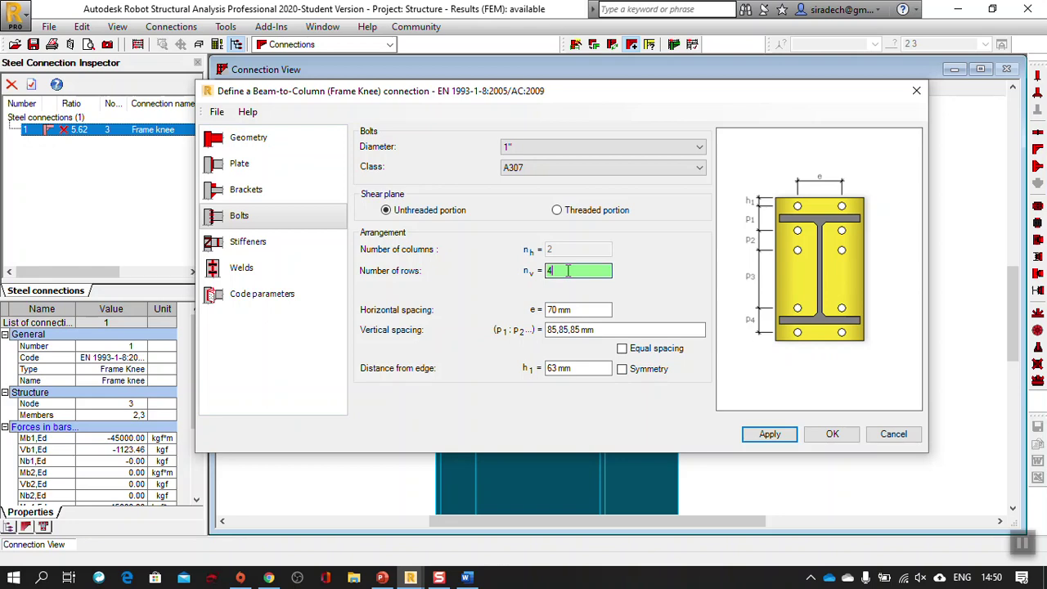
{"action": "type", "text": "6"}
{"action": "left_click", "coordinate": [770, 435]}
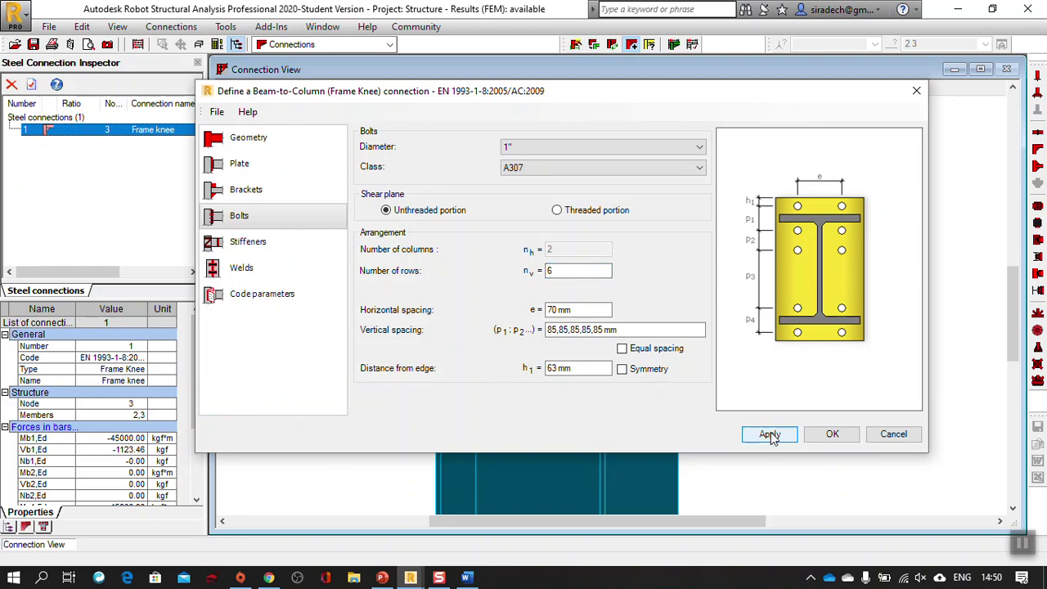
{"action": "left_click", "coordinate": [832, 434]}
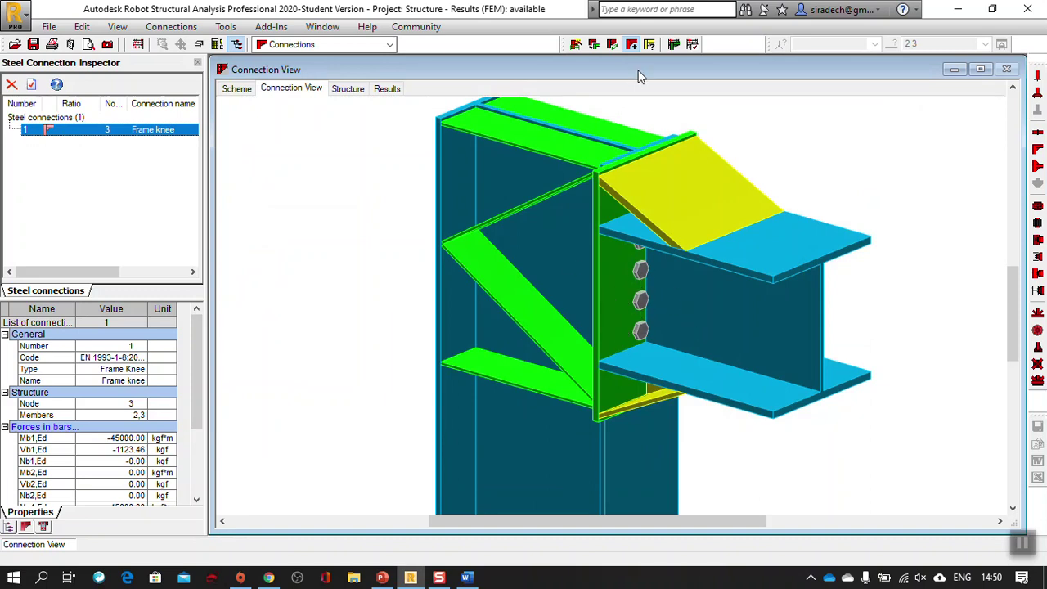
{"action": "left_click", "coordinate": [673, 45]}
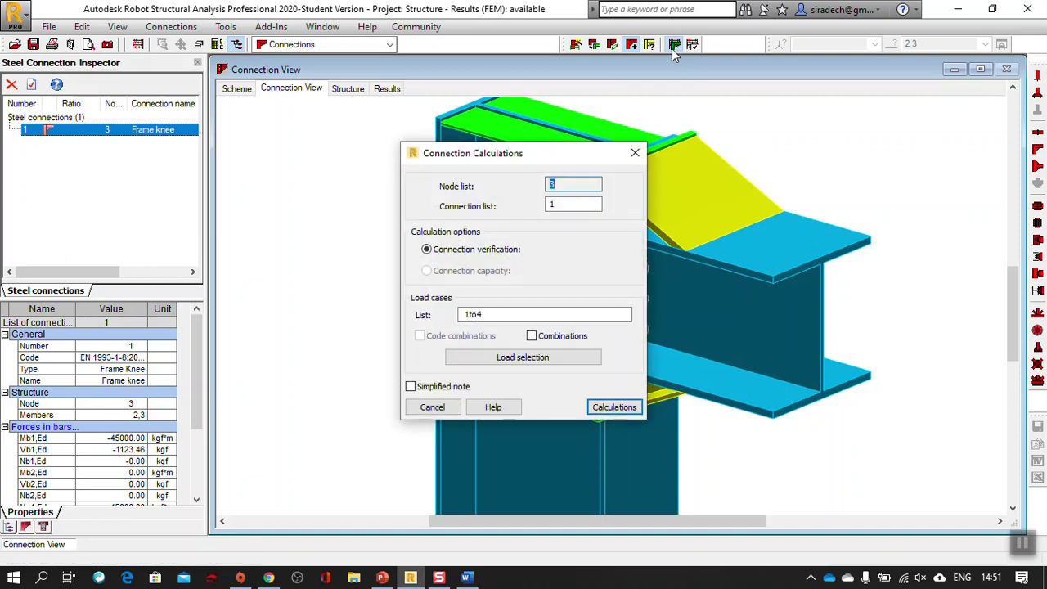
{"action": "left_click", "coordinate": [614, 407]}
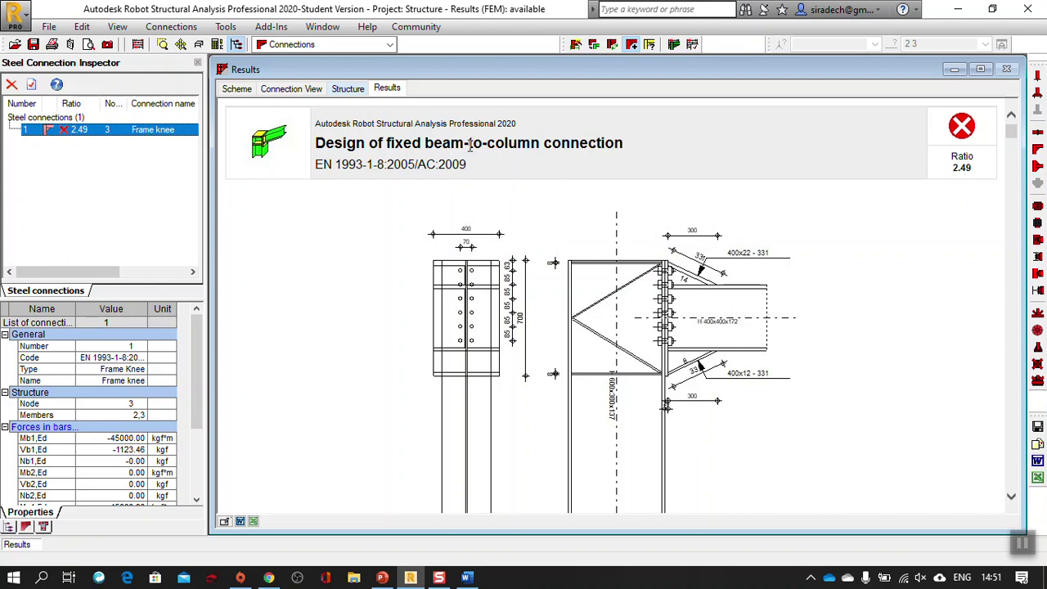
Select the lower column bar 1 together with its support node 1 and create a fixed column base connection there.
{"action": "left_click", "coordinate": [288, 90]}
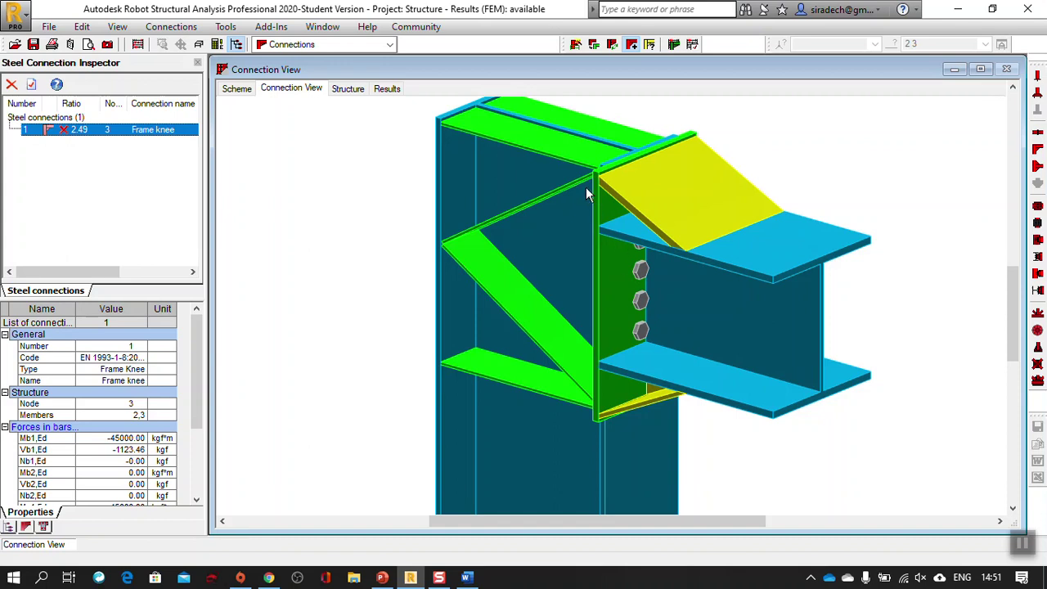
{"action": "left_click", "coordinate": [356, 91]}
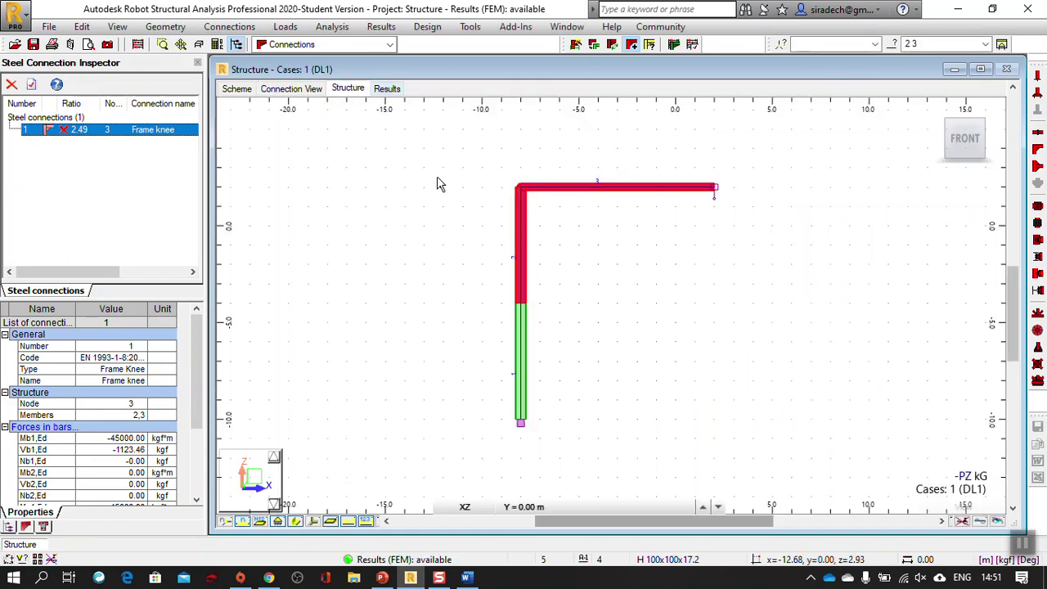
{"action": "left_click", "coordinate": [385, 239]}
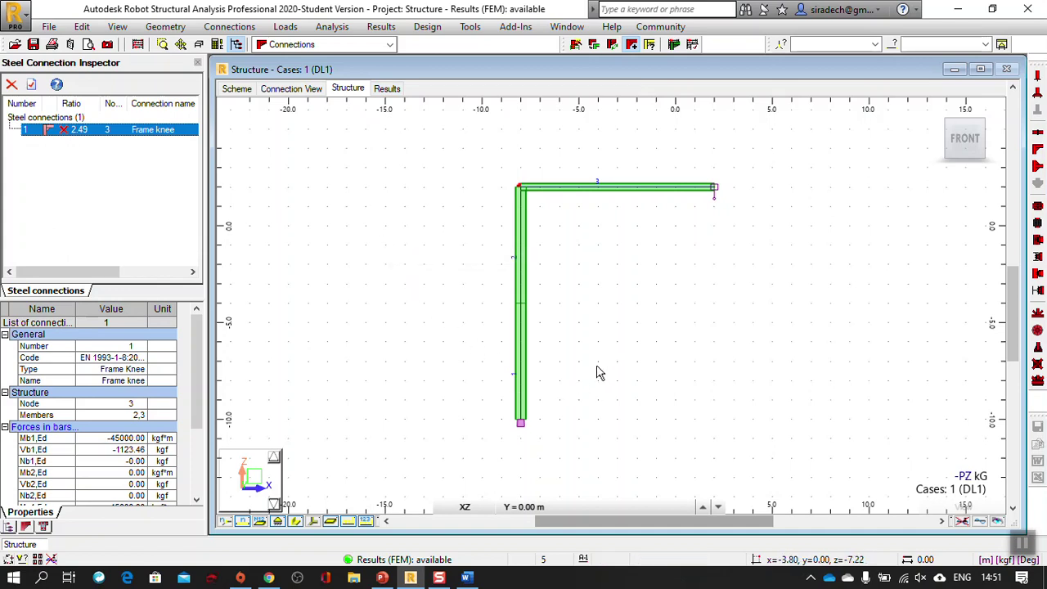
{"action": "left_click", "coordinate": [523, 366]}
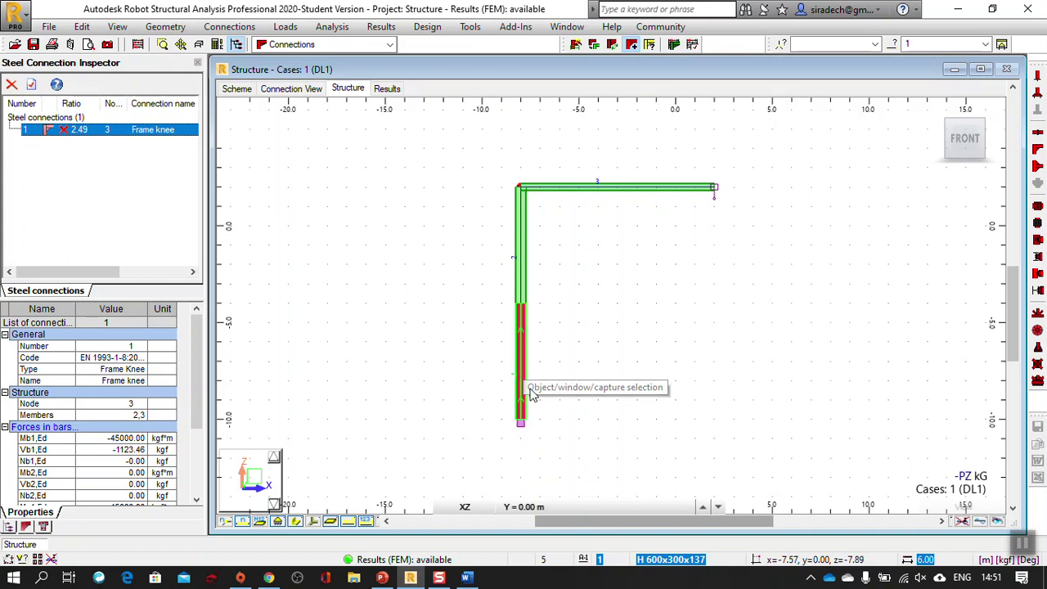
{"action": "left_click", "coordinate": [574, 406]}
{"action": "left_click", "coordinate": [523, 421]}
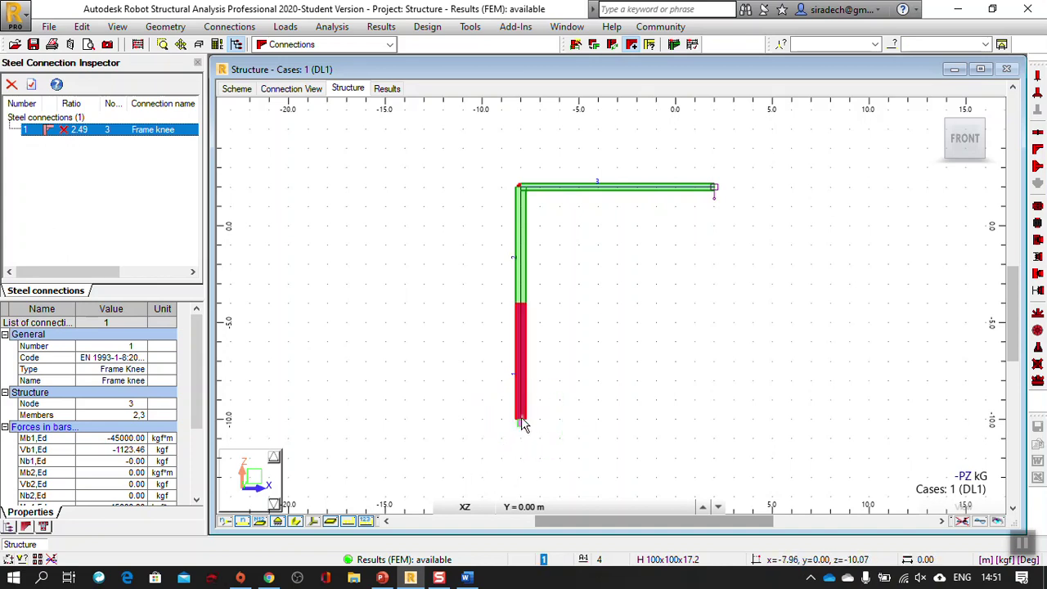
{"action": "left_click", "coordinate": [565, 392]}
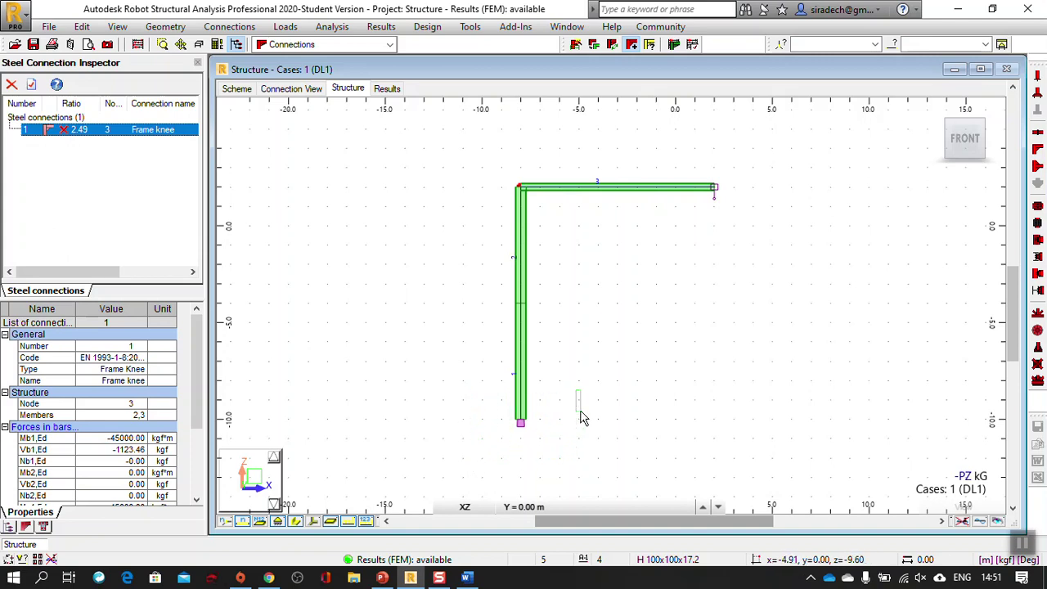
{"action": "left_click_drag", "start_coordinate": [572, 396], "coordinate": [457, 463]}
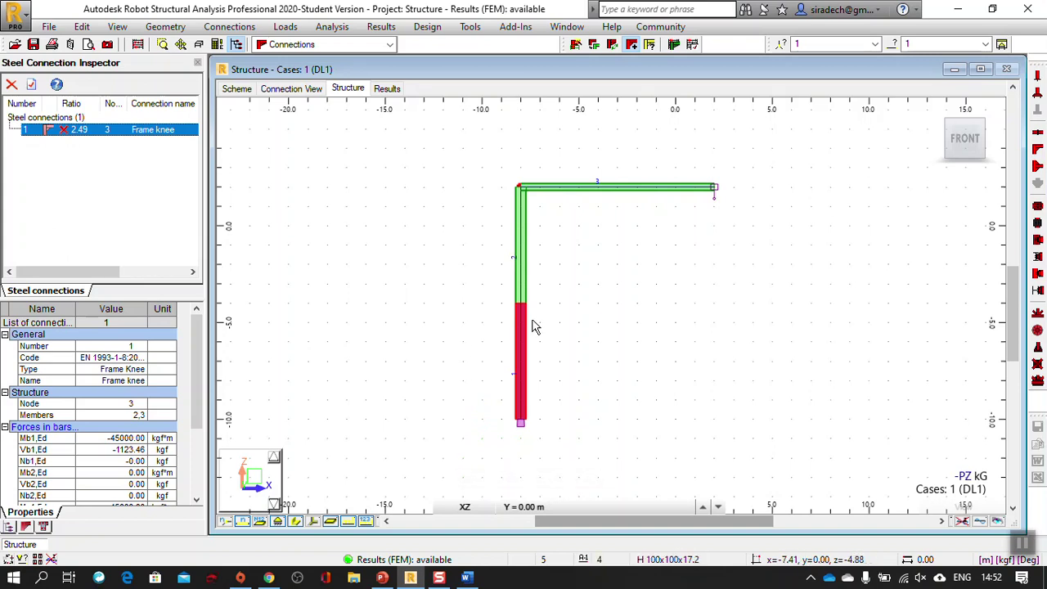
{"action": "left_click", "coordinate": [507, 427]}
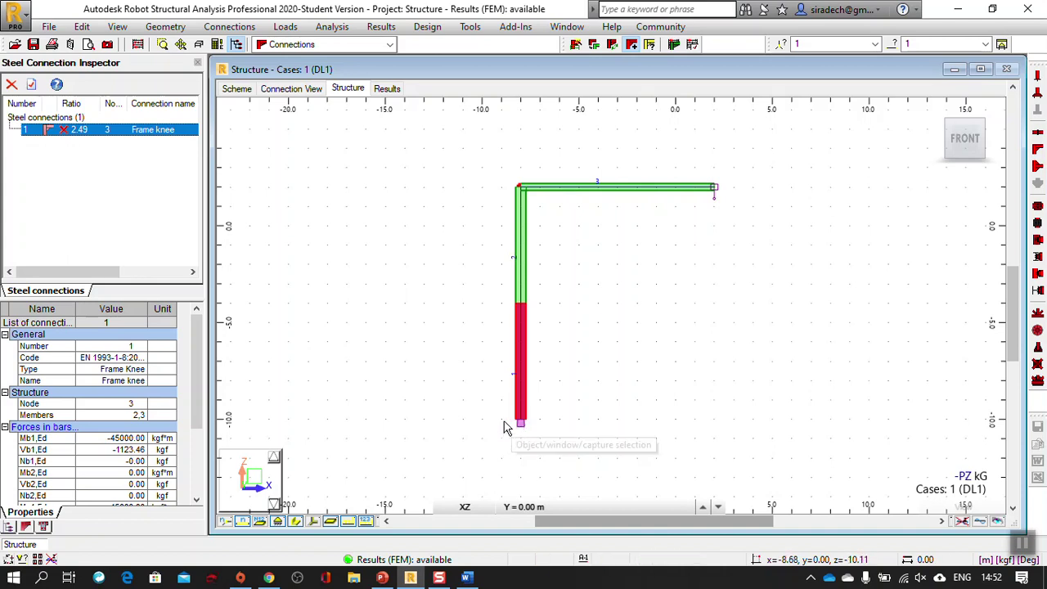
{"action": "left_click", "coordinate": [563, 382]}
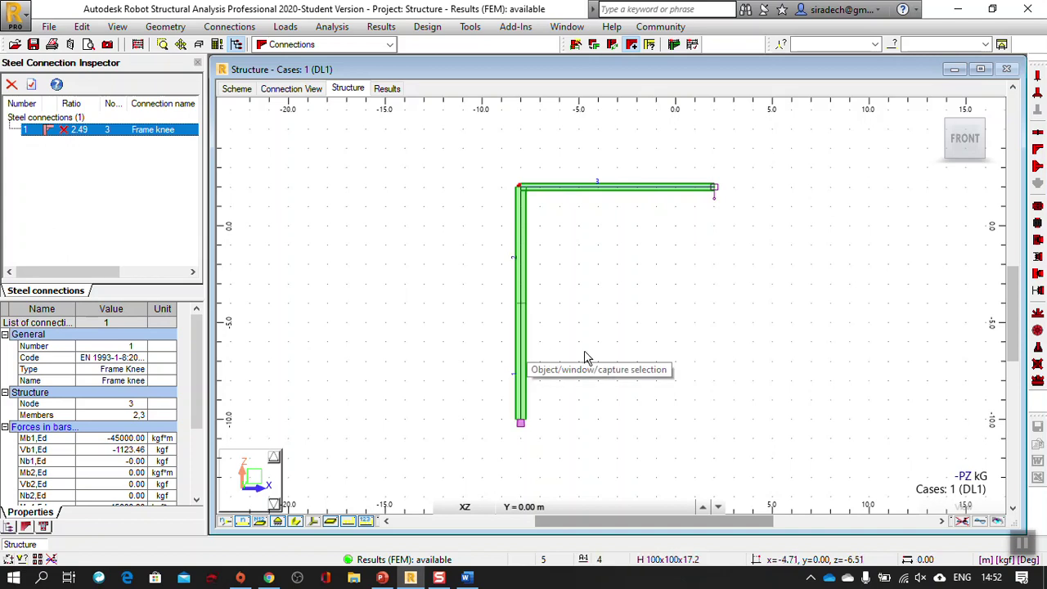
{"action": "left_click_drag", "start_coordinate": [620, 367], "coordinate": [440, 477]}
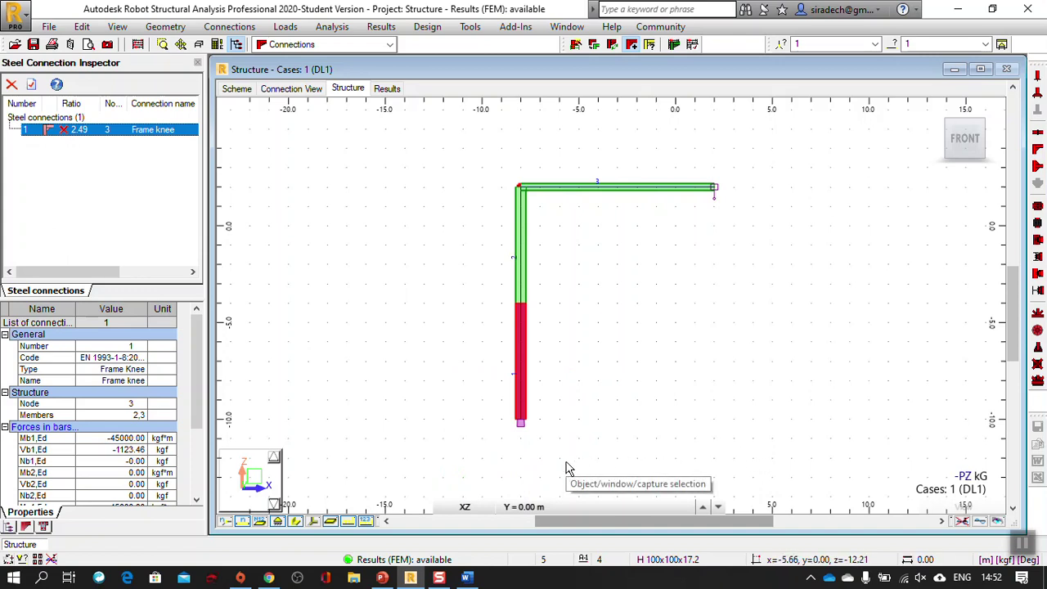
{"action": "left_click", "coordinate": [575, 48]}
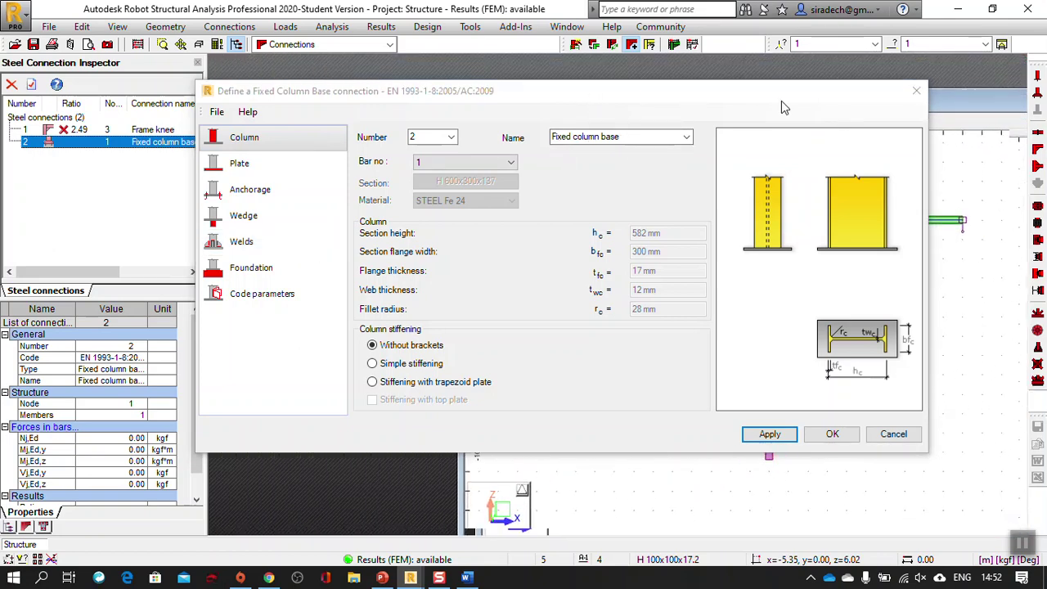
{"action": "left_click_drag", "start_coordinate": [597, 90], "coordinate": [920, 147]}
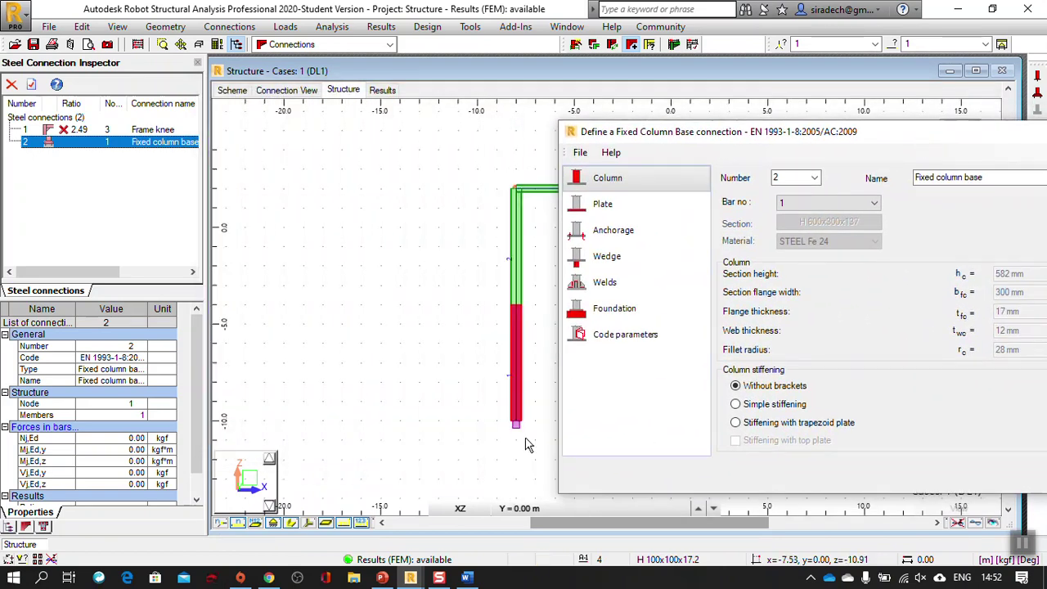
{"action": "left_click_drag", "start_coordinate": [727, 140], "coordinate": [410, 140]}
Examine the column base's column, plate, anchorage, wedge, weld, foundation and code parameter settings.
{"action": "left_click", "coordinate": [298, 203]}
{"action": "left_click", "coordinate": [299, 232]}
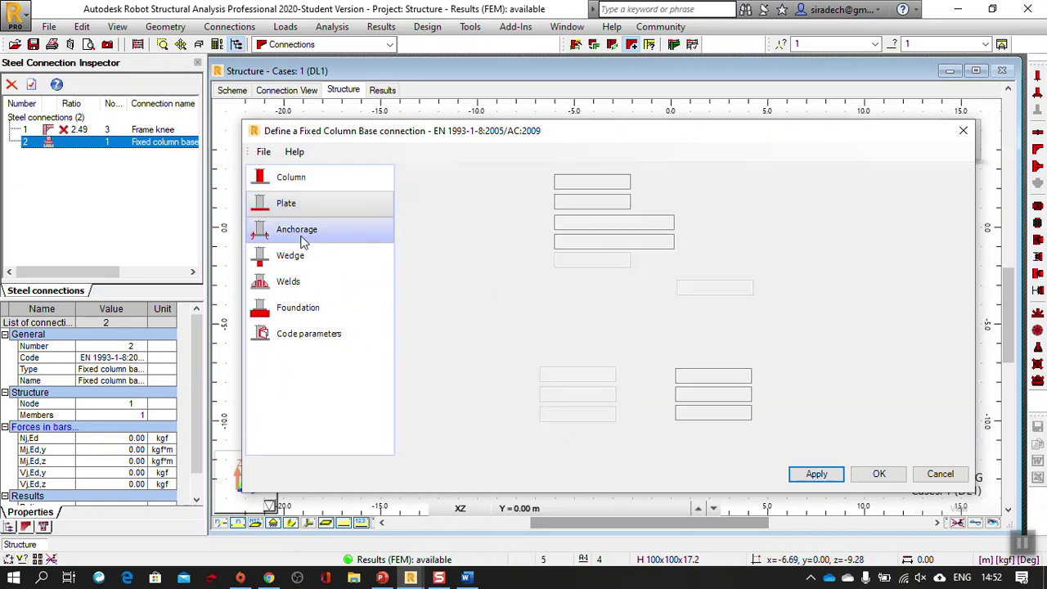
{"action": "left_click", "coordinate": [294, 260]}
{"action": "left_click", "coordinate": [294, 282]}
{"action": "left_click", "coordinate": [298, 308]}
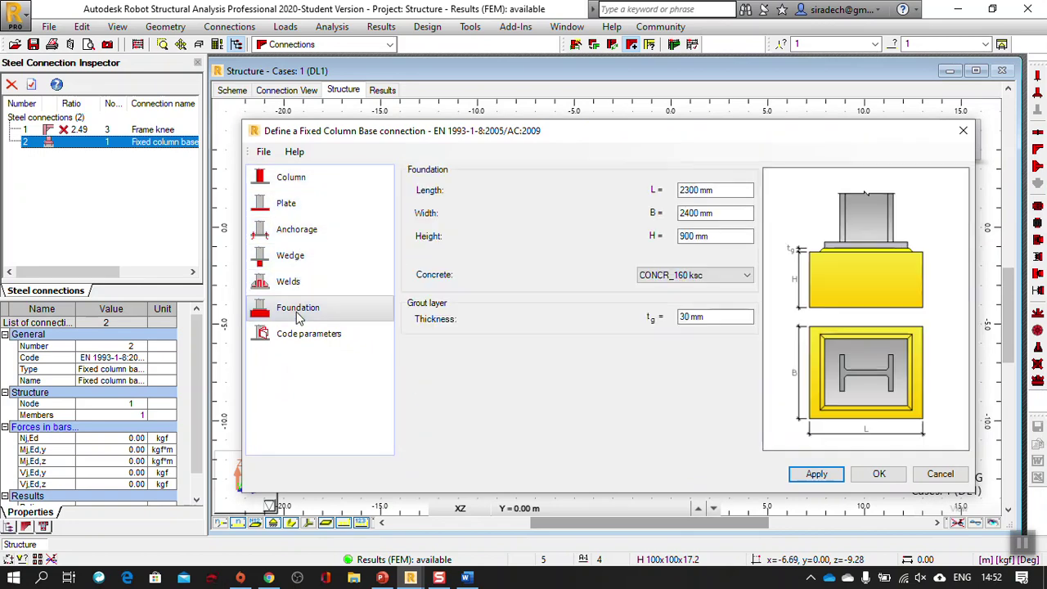
{"action": "left_click", "coordinate": [310, 336]}
{"action": "left_click", "coordinate": [299, 309]}
{"action": "left_click", "coordinate": [294, 282]}
{"action": "left_click", "coordinate": [293, 256]}
{"action": "left_click", "coordinate": [302, 230]}
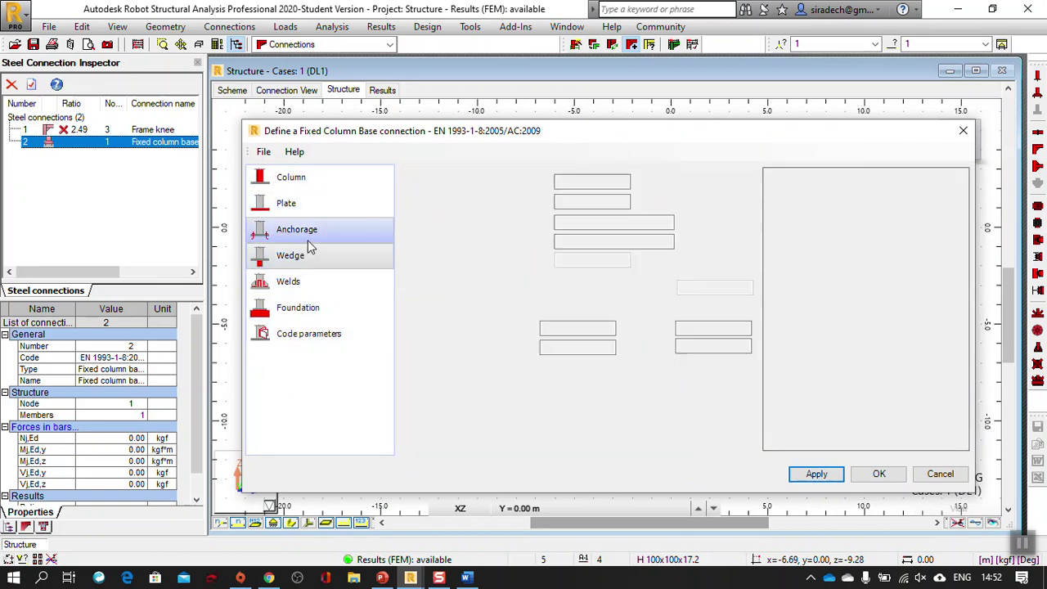
{"action": "left_click", "coordinate": [302, 204]}
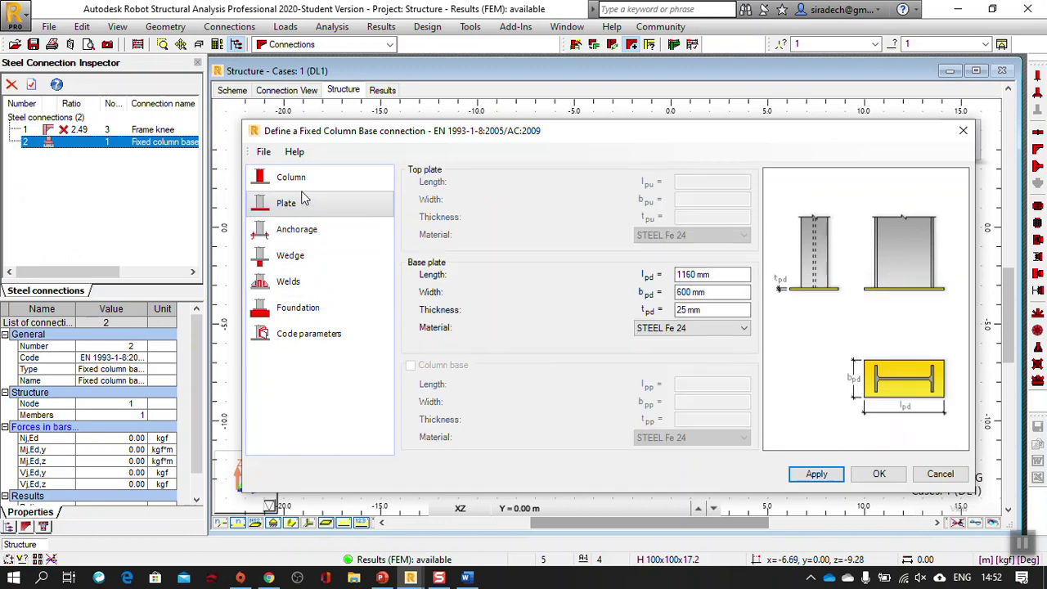
{"action": "left_click", "coordinate": [304, 178]}
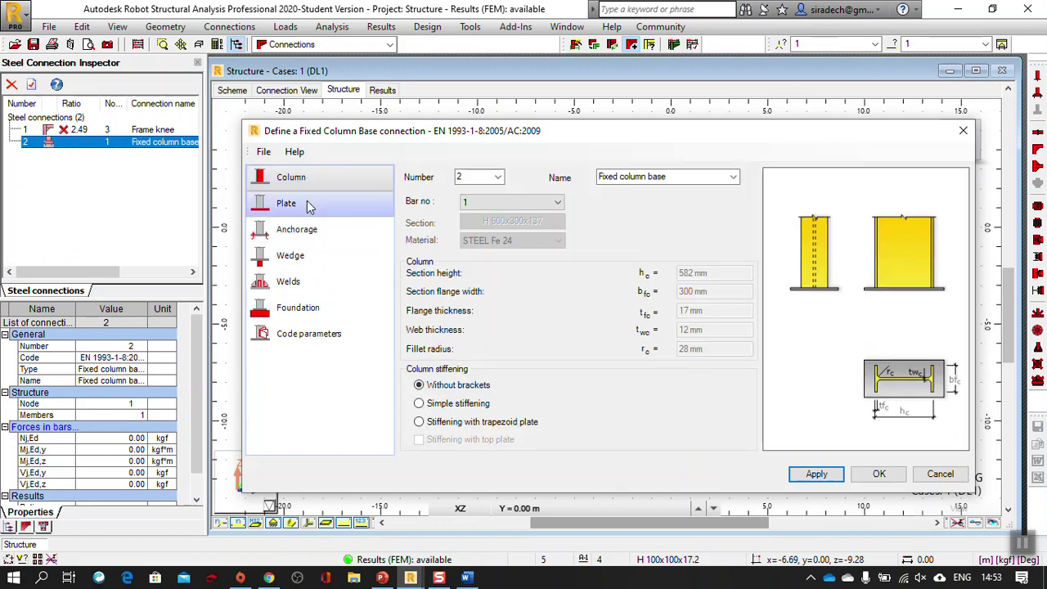
{"action": "left_click", "coordinate": [309, 204]}
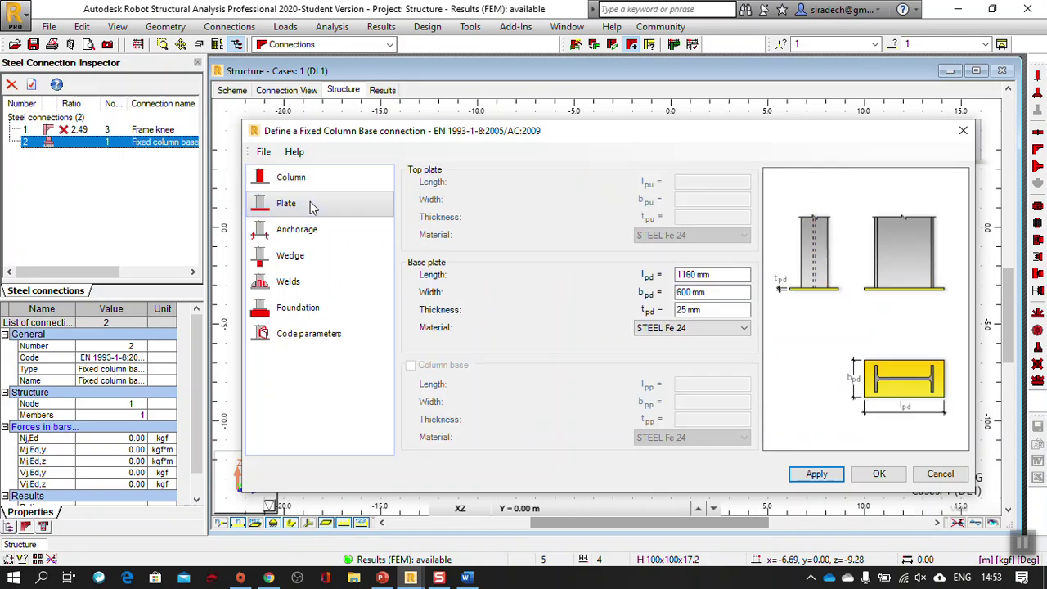
{"action": "left_click", "coordinate": [308, 230]}
{"action": "left_click", "coordinate": [307, 256]}
{"action": "left_click", "coordinate": [304, 283]}
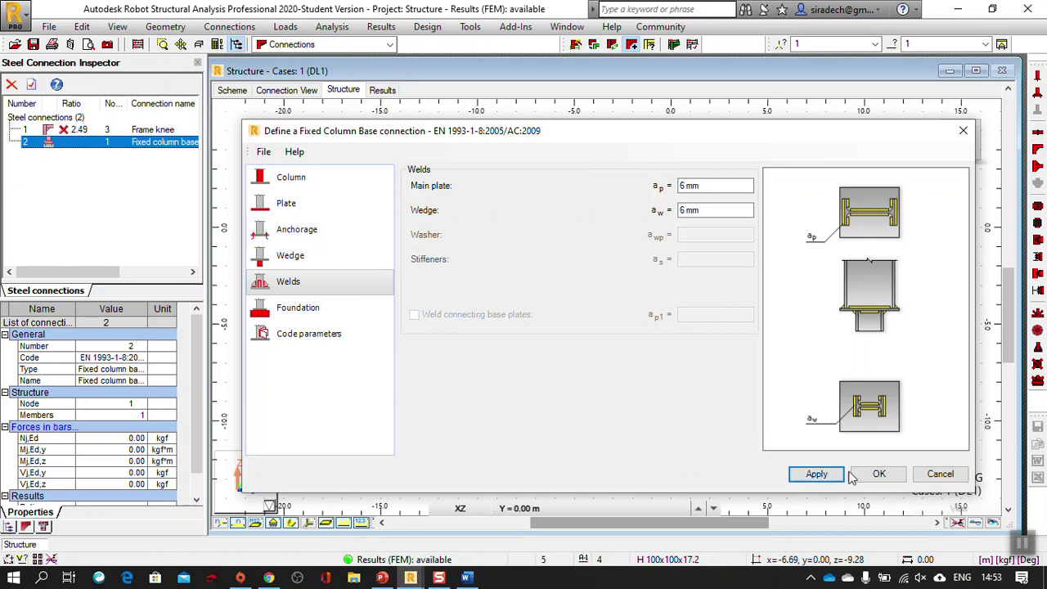
Accept the fixed column base definition and run the verification of connection 2 at node 1 for load cases 1to4.
{"action": "left_click", "coordinate": [877, 475]}
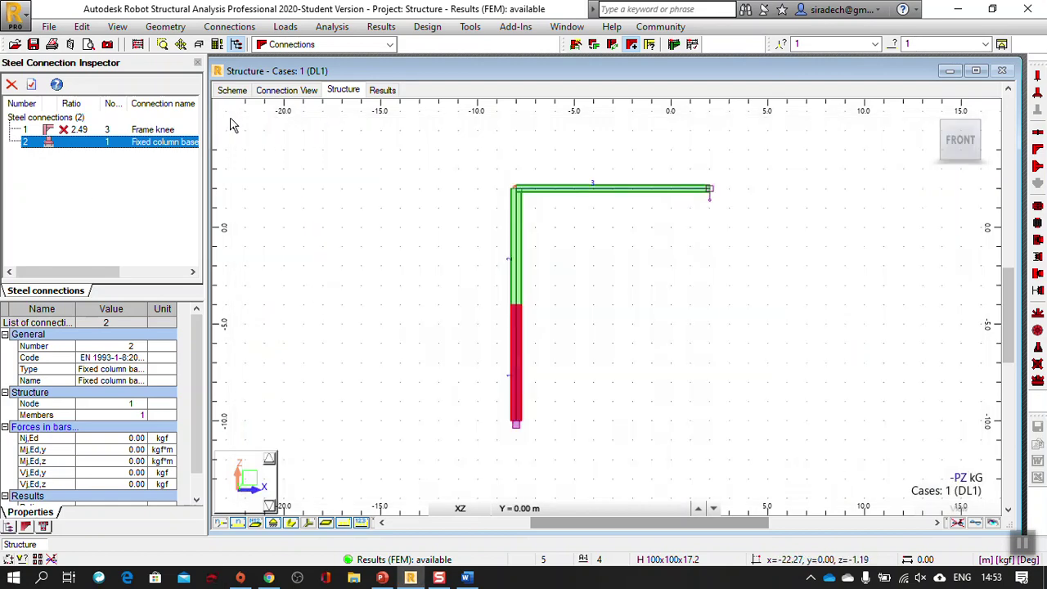
{"action": "left_click", "coordinate": [674, 45]}
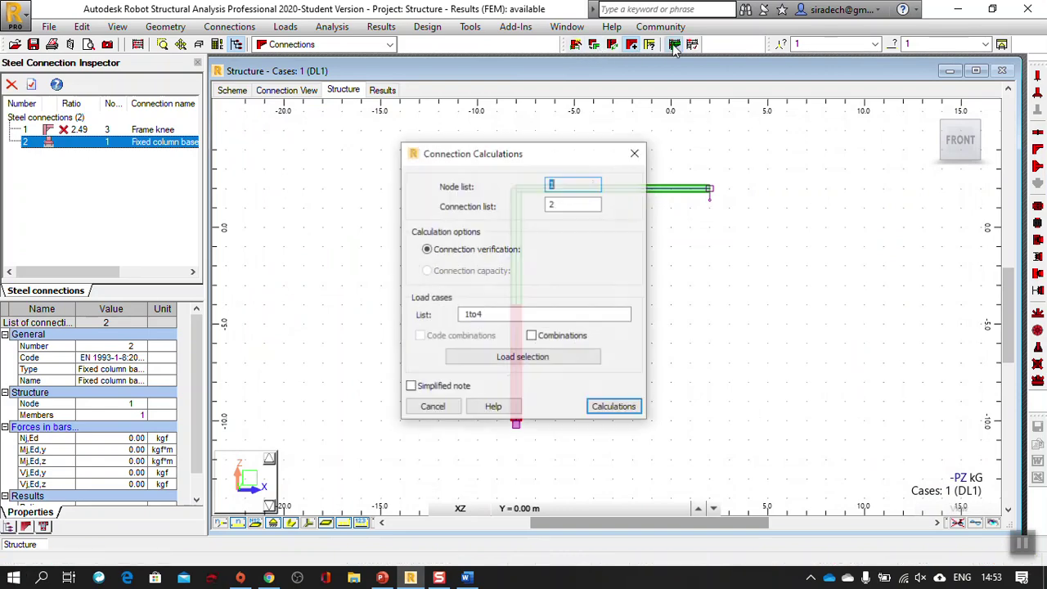
{"action": "left_click", "coordinate": [614, 405]}
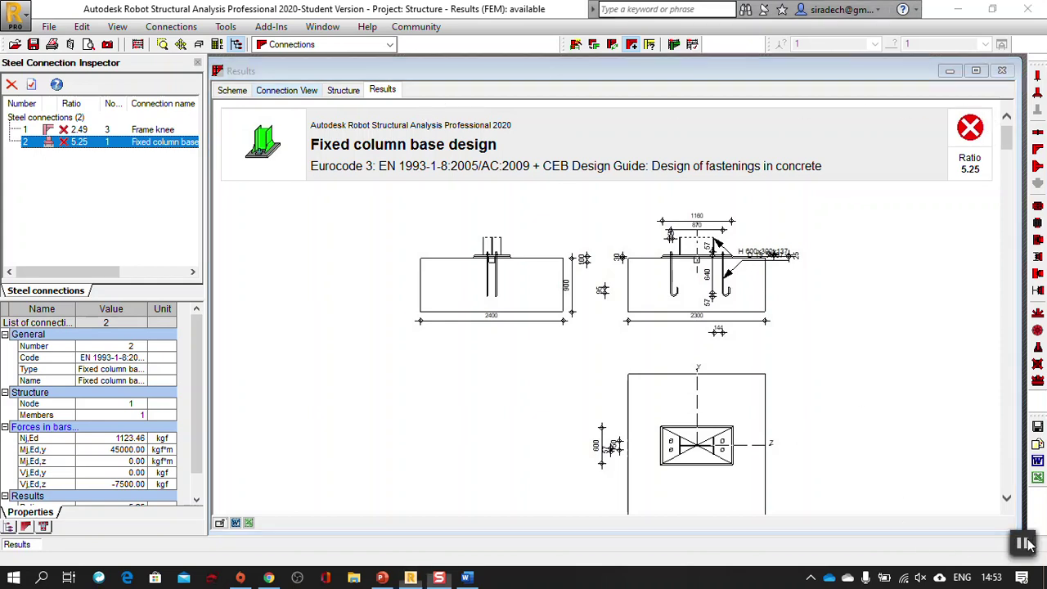
Set the fixed column base's foundation concrete to CONCR_280 ksc and rerun the connection's verification for load cases 1to4.
{"action": "double_click", "coordinate": [77, 145]}
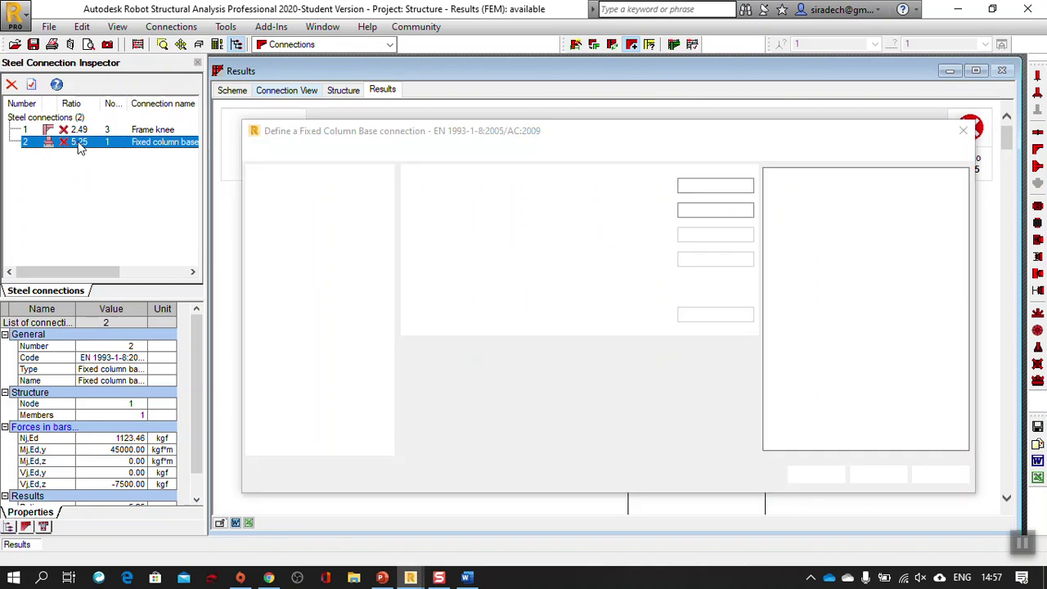
{"action": "left_click", "coordinate": [318, 308]}
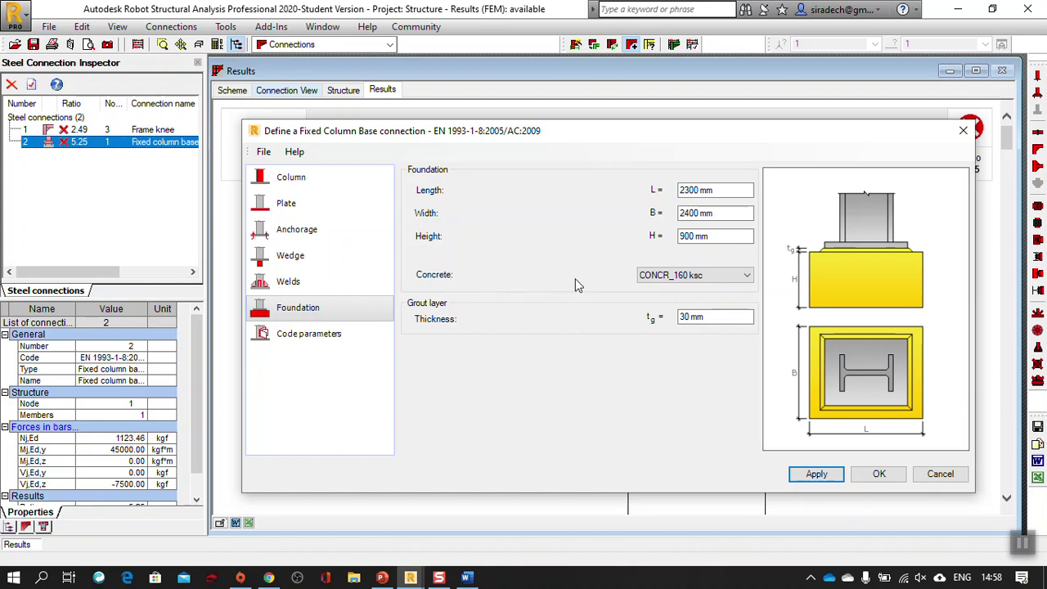
{"action": "left_click", "coordinate": [748, 275]}
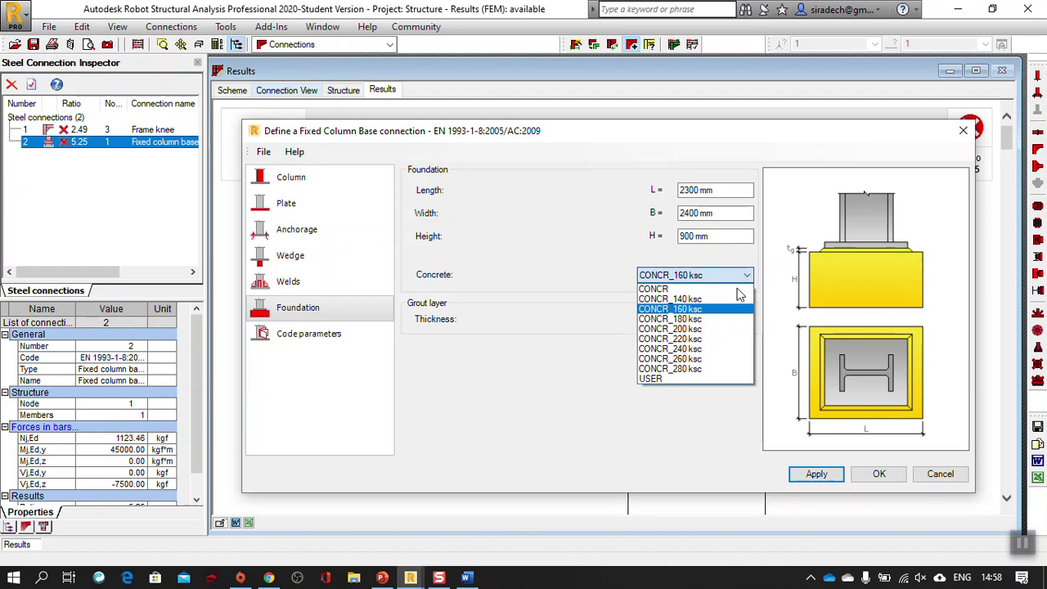
{"action": "left_click", "coordinate": [573, 338]}
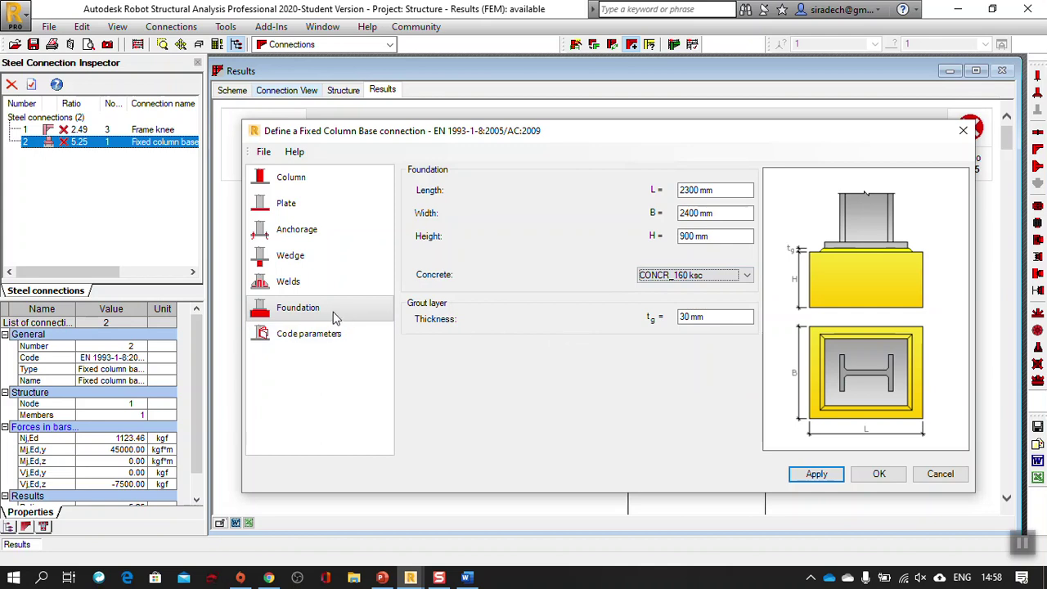
{"action": "left_click", "coordinate": [748, 278]}
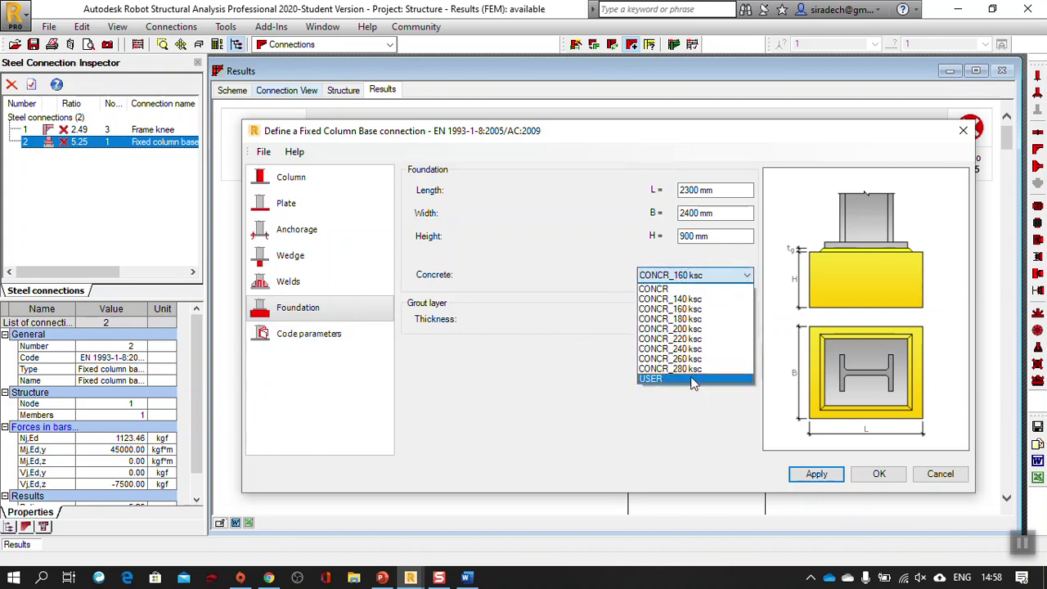
{"action": "left_click", "coordinate": [670, 374]}
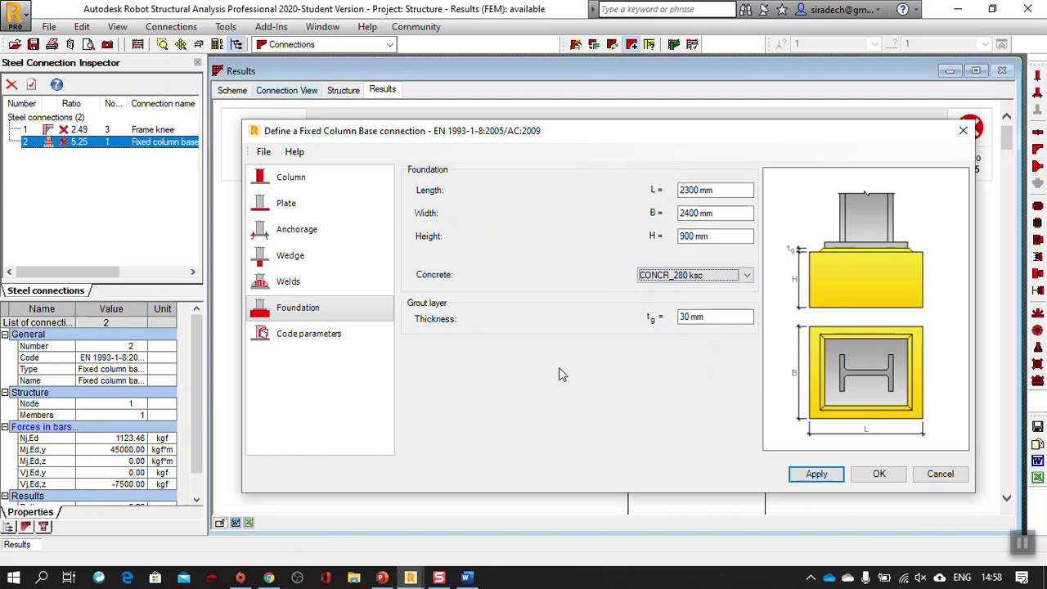
{"action": "left_click", "coordinate": [816, 474]}
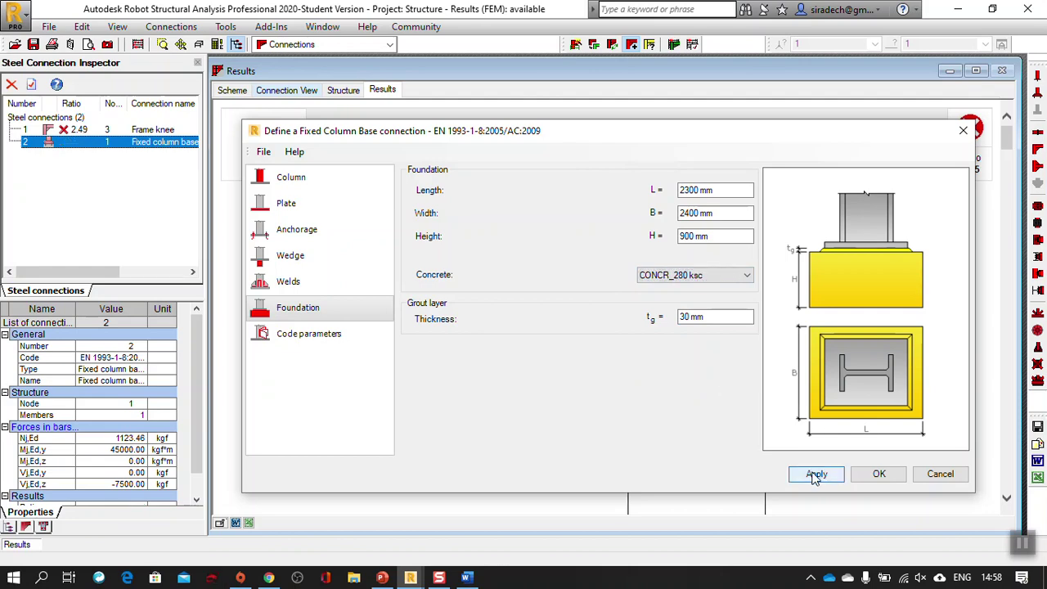
{"action": "left_click", "coordinate": [896, 474]}
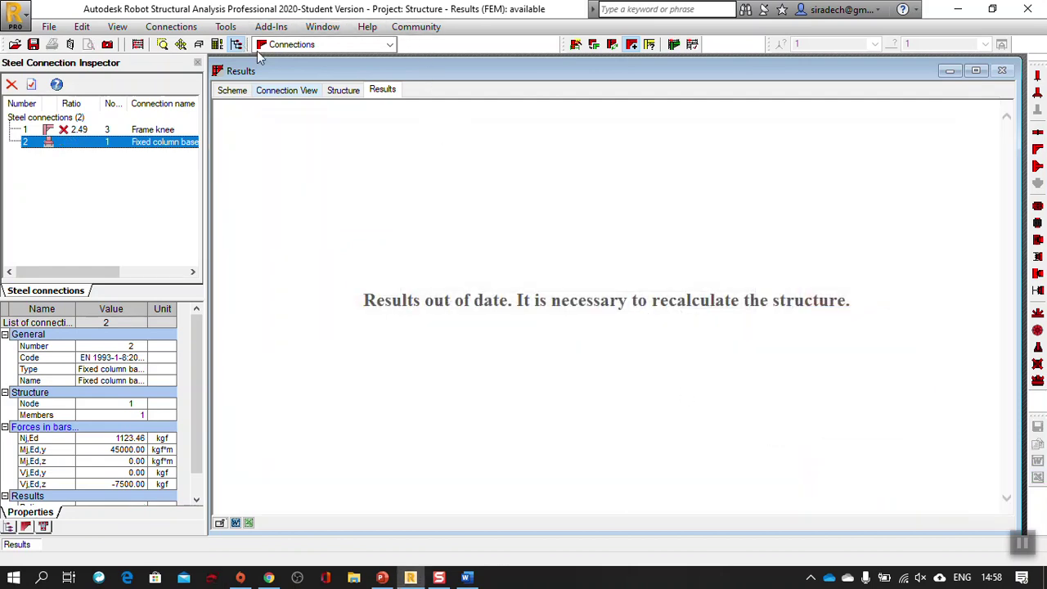
{"action": "left_click", "coordinate": [674, 45]}
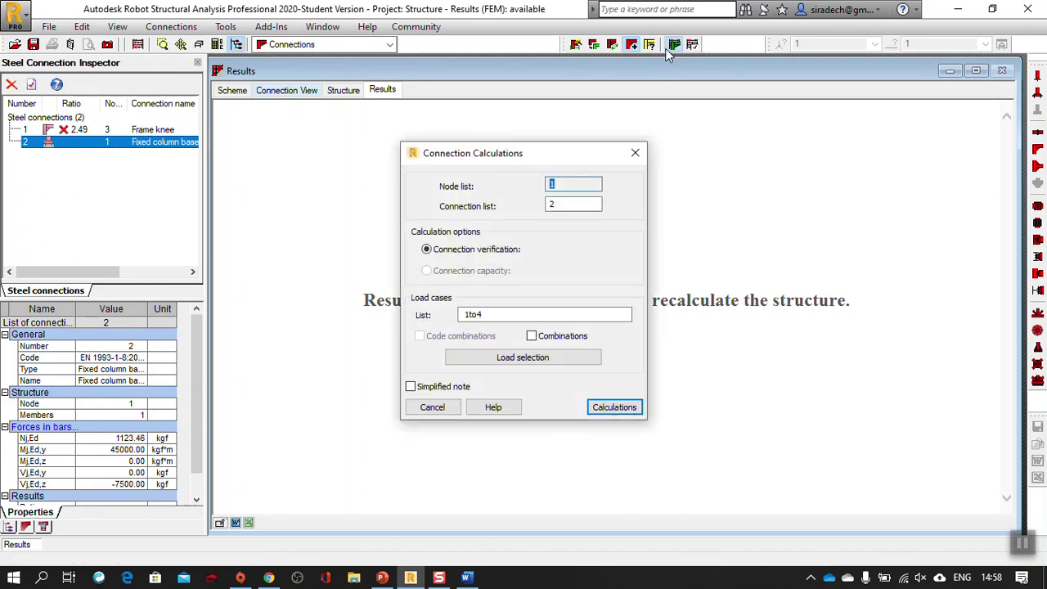
{"action": "left_click", "coordinate": [612, 403]}
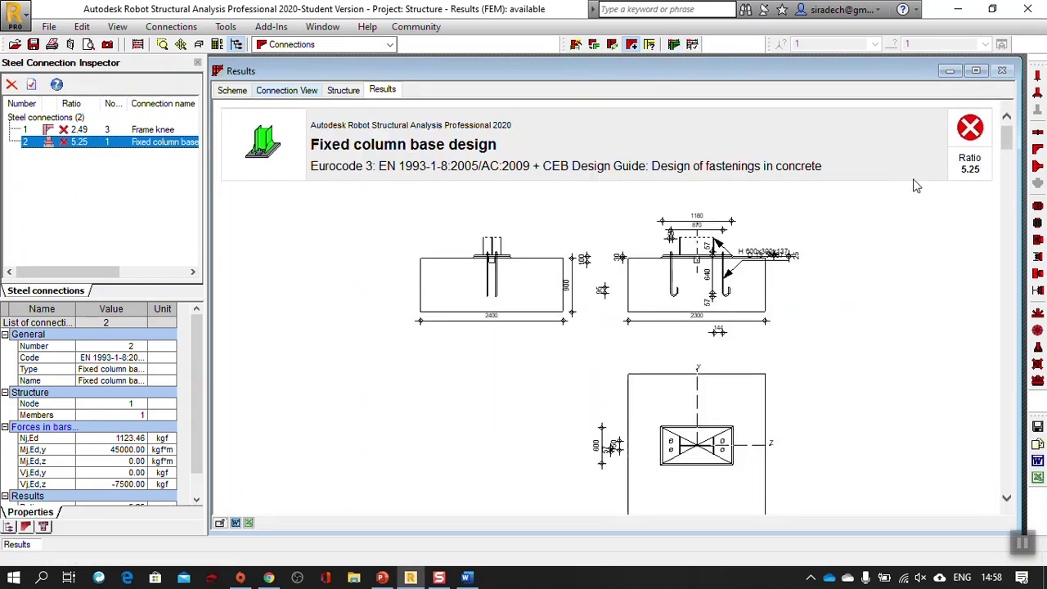
Examine the column base calculation note, including the footing concrete, compression and tension zones, capacity checks, shear, stiffness and weakest component.
{"action": "scroll", "coordinate": [869, 228], "scroll_direction": "down", "scroll_amount": 5}
{"action": "scroll", "coordinate": [869, 229], "scroll_direction": "down", "scroll_amount": 6}
{"action": "scroll", "coordinate": [865, 234], "scroll_direction": "up", "scroll_amount": 4}
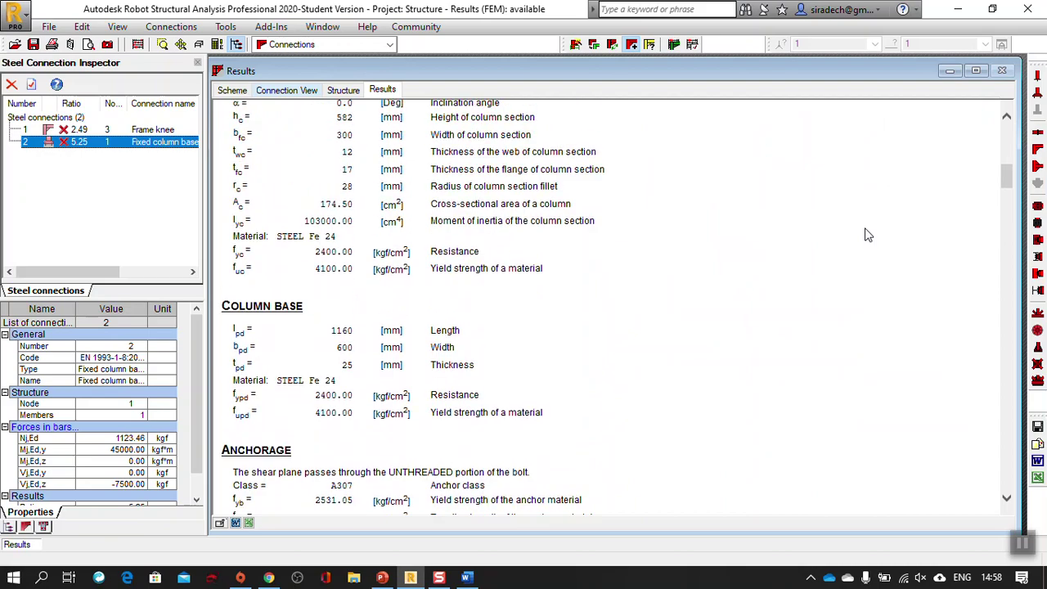
{"action": "scroll", "coordinate": [644, 247], "scroll_direction": "down", "scroll_amount": 15}
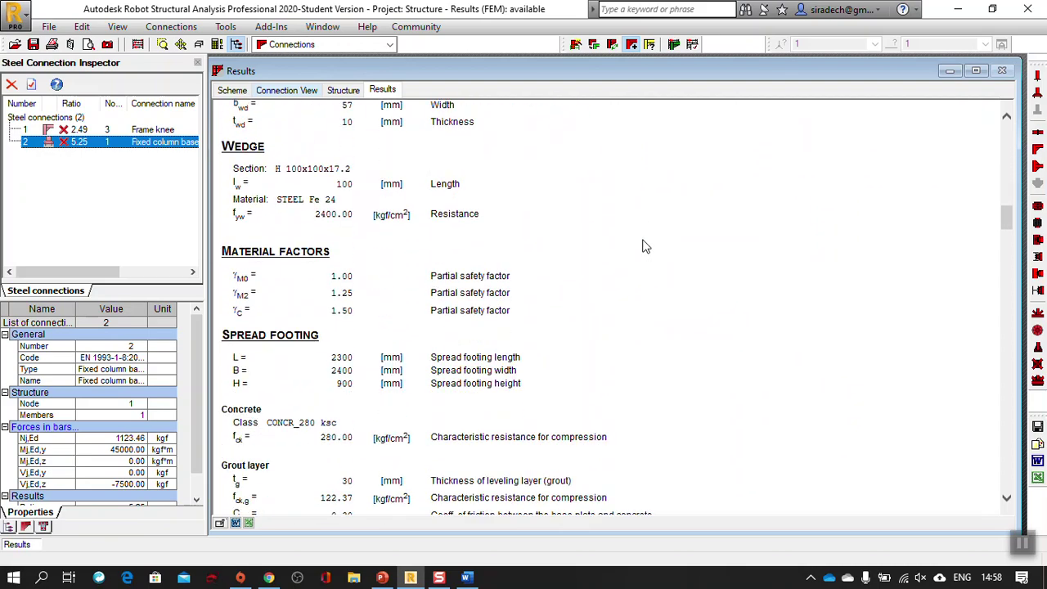
{"action": "scroll", "coordinate": [644, 246], "scroll_direction": "down", "scroll_amount": 3}
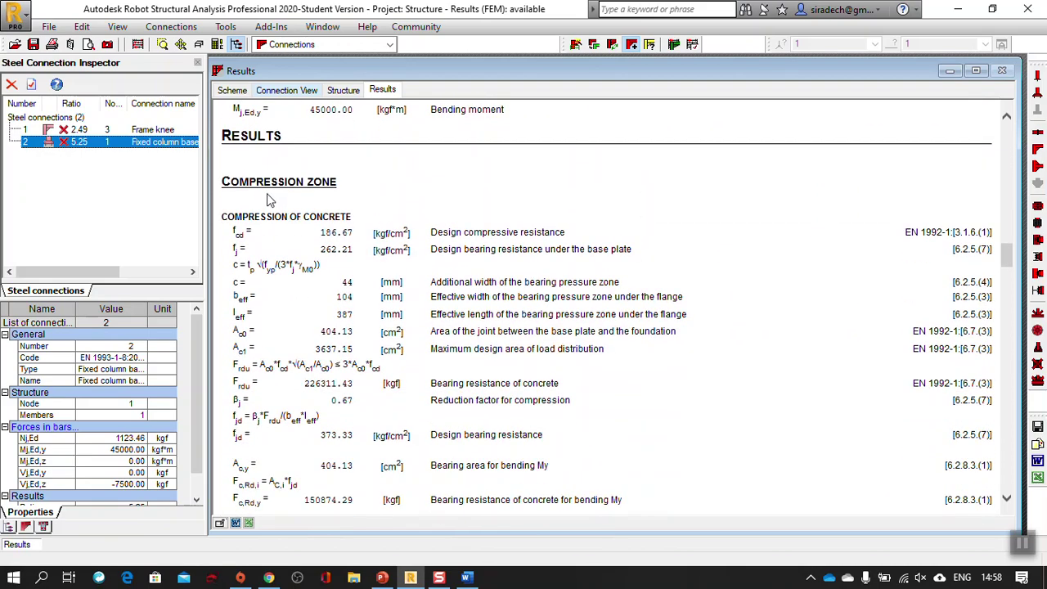
{"action": "scroll", "coordinate": [268, 198], "scroll_direction": "down", "scroll_amount": 1}
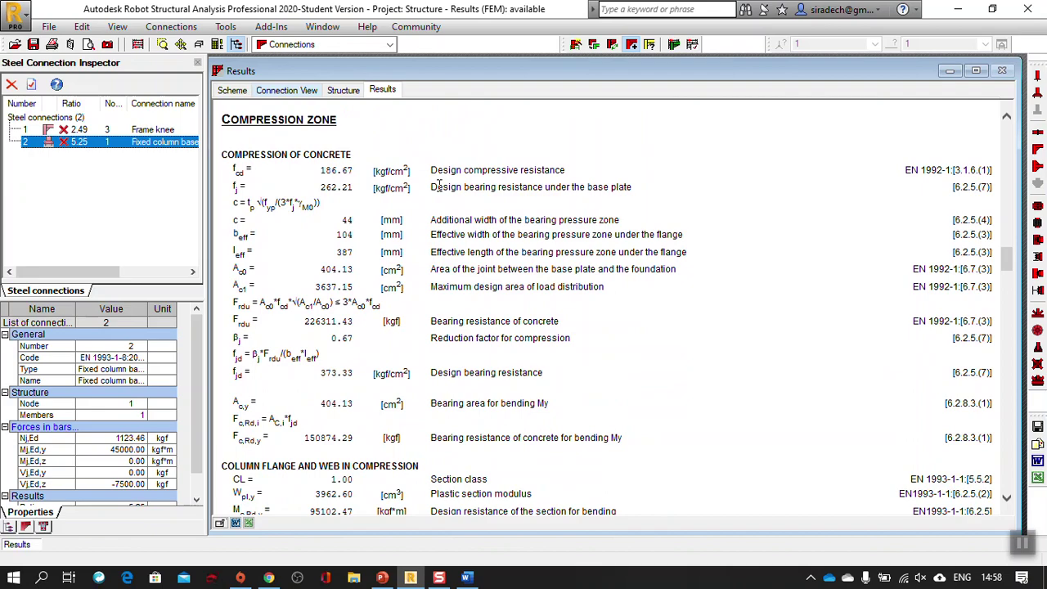
{"action": "scroll", "coordinate": [440, 186], "scroll_direction": "down", "scroll_amount": 10}
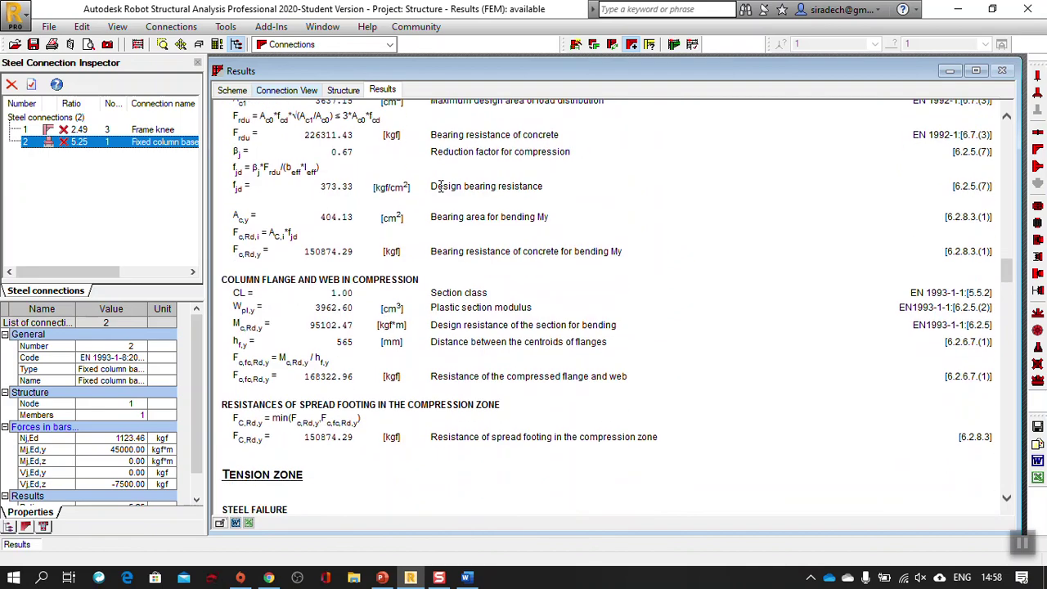
{"action": "scroll", "coordinate": [440, 189], "scroll_direction": "down", "scroll_amount": 3}
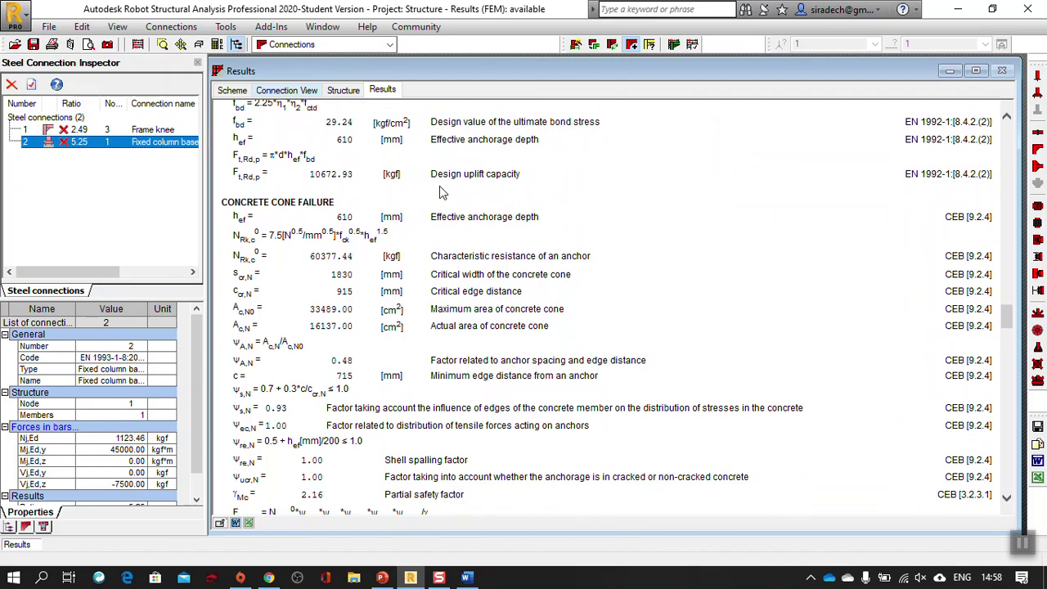
{"action": "scroll", "coordinate": [439, 185], "scroll_direction": "down", "scroll_amount": 20}
{"action": "scroll", "coordinate": [439, 186], "scroll_direction": "down", "scroll_amount": 1}
{"action": "scroll", "coordinate": [439, 186], "scroll_direction": "up", "scroll_amount": 1}
{"action": "scroll", "coordinate": [590, 219], "scroll_direction": "up", "scroll_amount": 3}
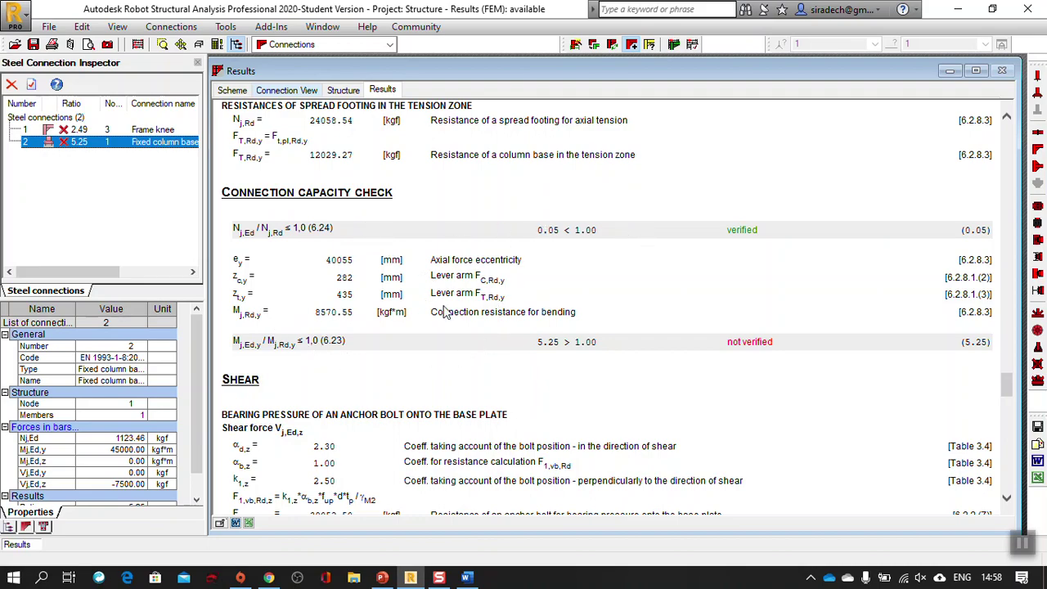
{"action": "scroll", "coordinate": [810, 322], "scroll_direction": "down", "scroll_amount": 20}
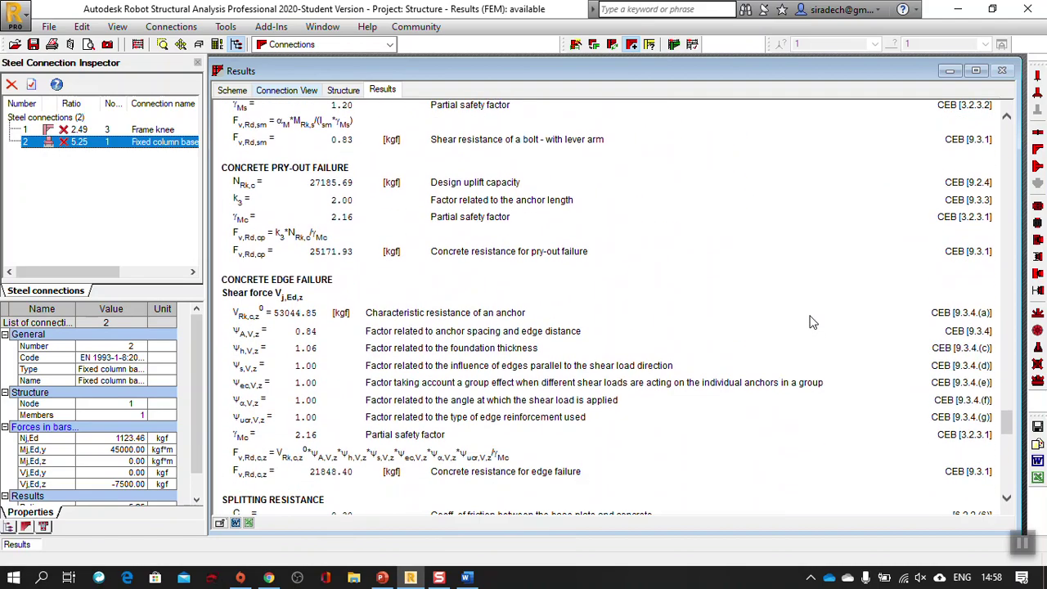
{"action": "scroll", "coordinate": [810, 322], "scroll_direction": "down", "scroll_amount": 5}
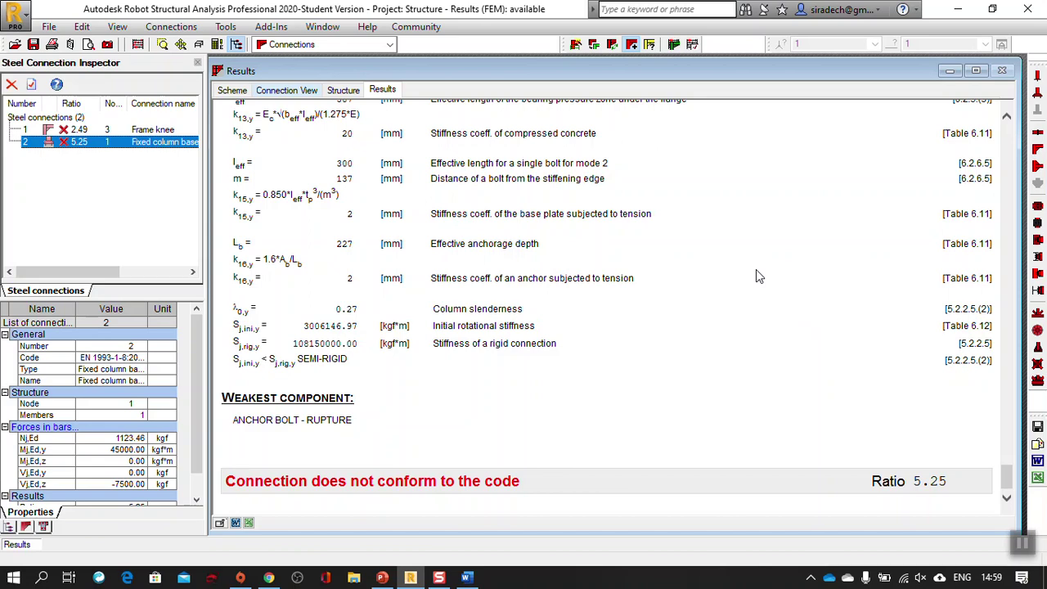
Review the bolt settings of the frame knee connection and close its definition without making changes.
{"action": "left_click", "coordinate": [52, 130]}
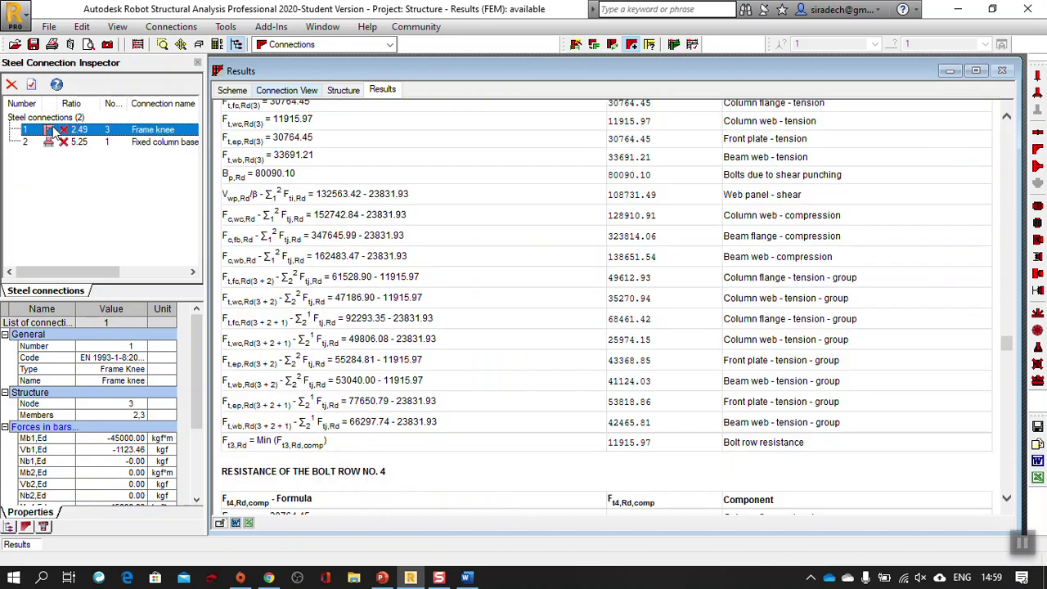
{"action": "double_click", "coordinate": [54, 135]}
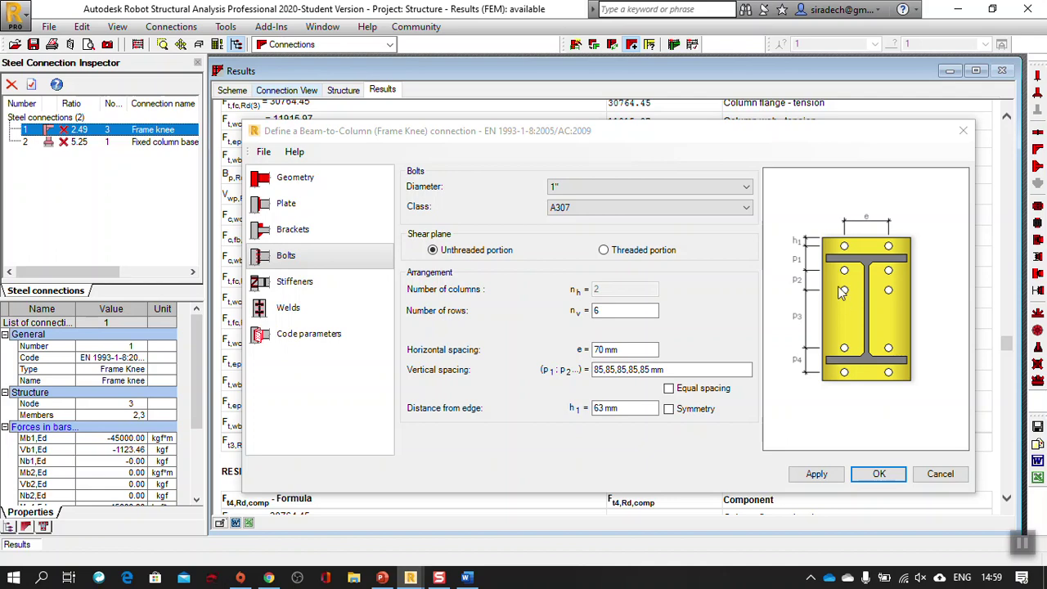
{"action": "left_click", "coordinate": [936, 474]}
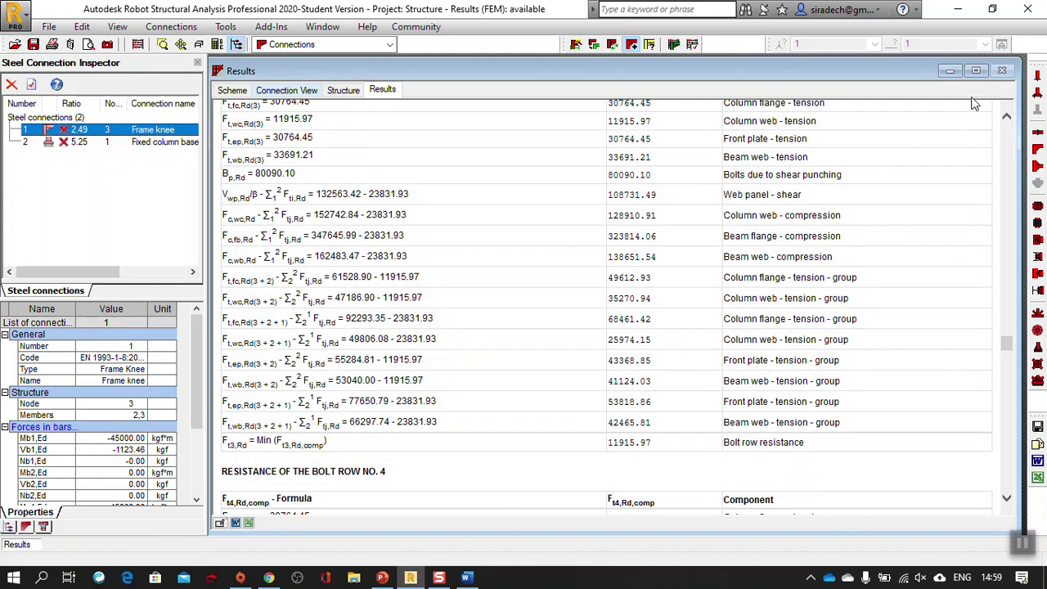